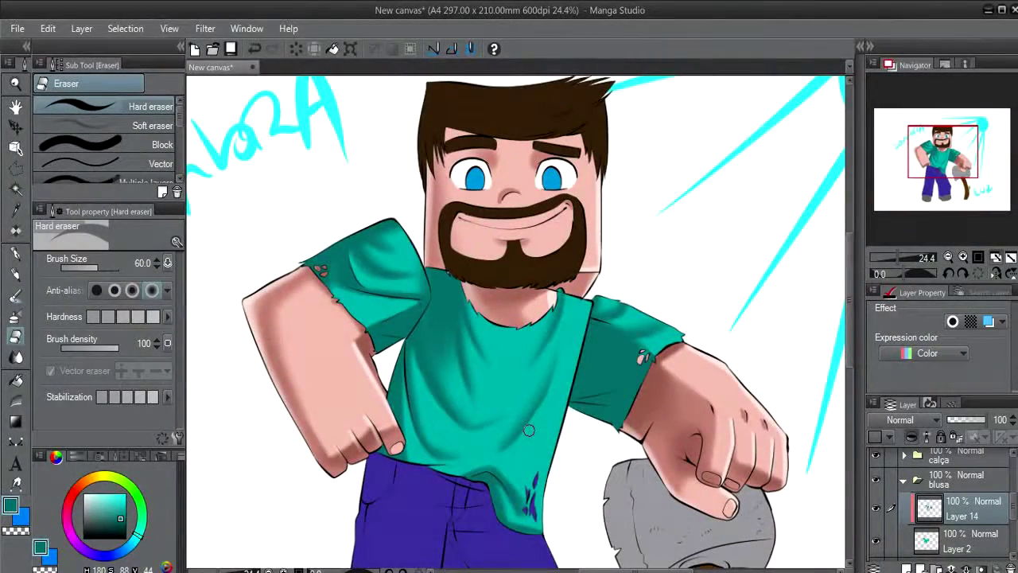
# Pick a darker teal as the drawing colour and switch to the soft airbrush.
pyautogui.scroll(-3, 529, 429)
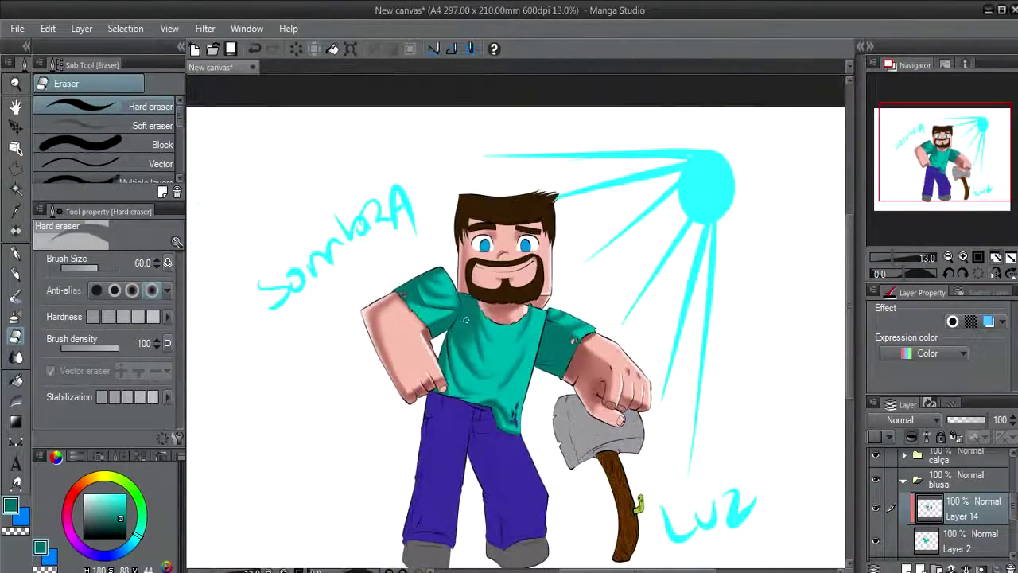
pyautogui.scroll(1, 466, 320)
pyautogui.scroll(1, 466, 320)
pyautogui.scroll(1, 466, 320)
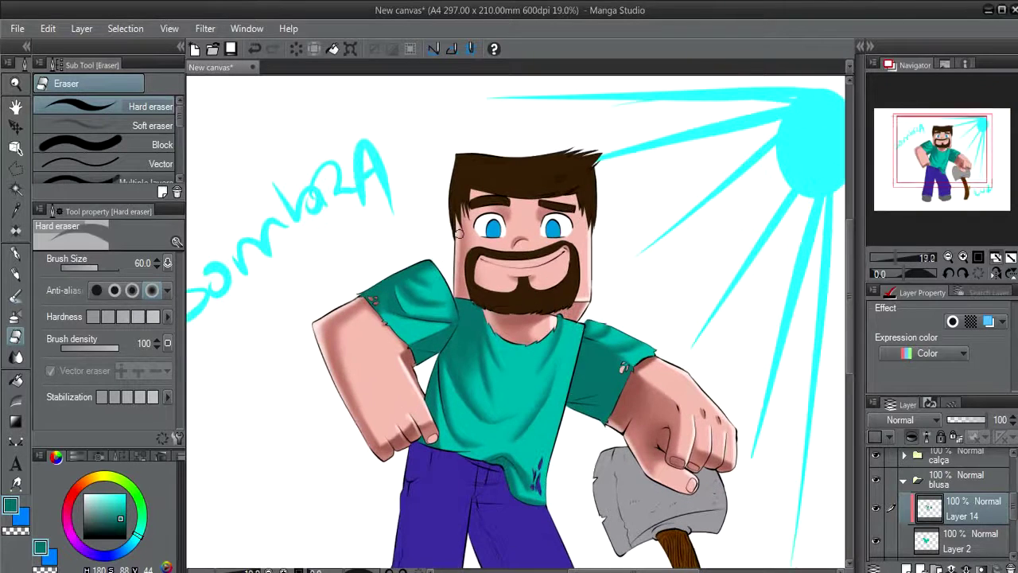
pyautogui.press('j')
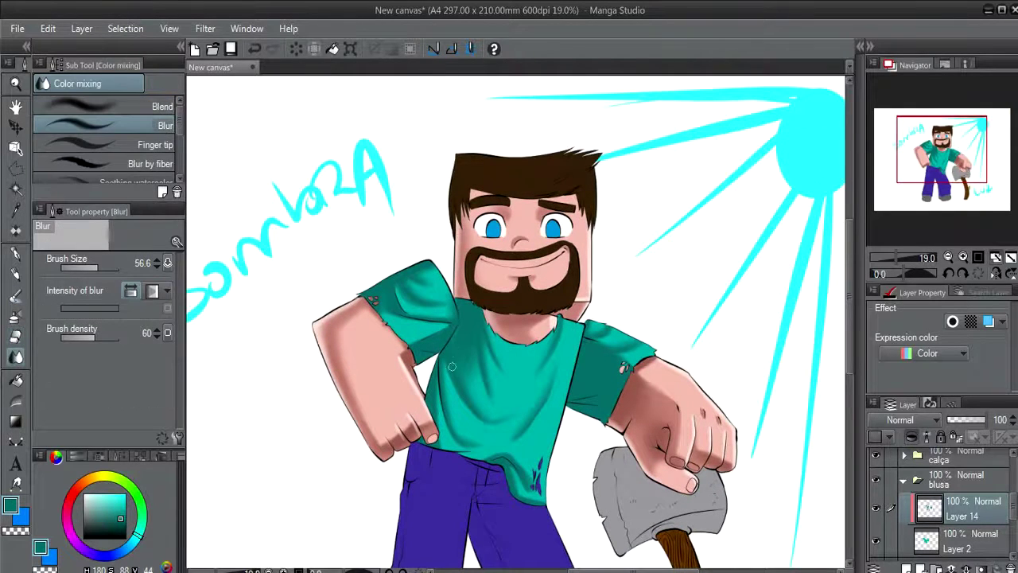
pyautogui.press('e')
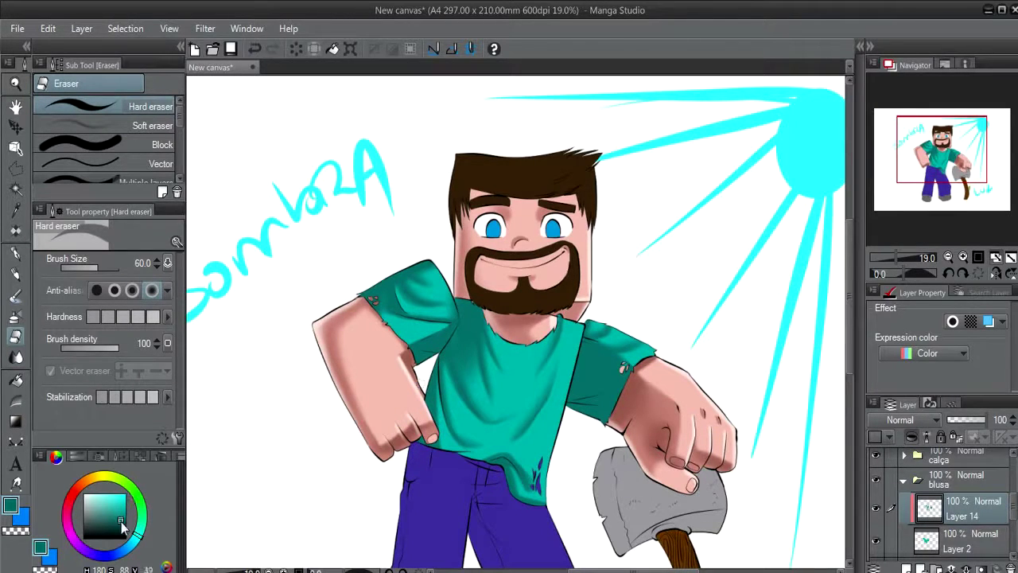
pyautogui.click(121, 523)
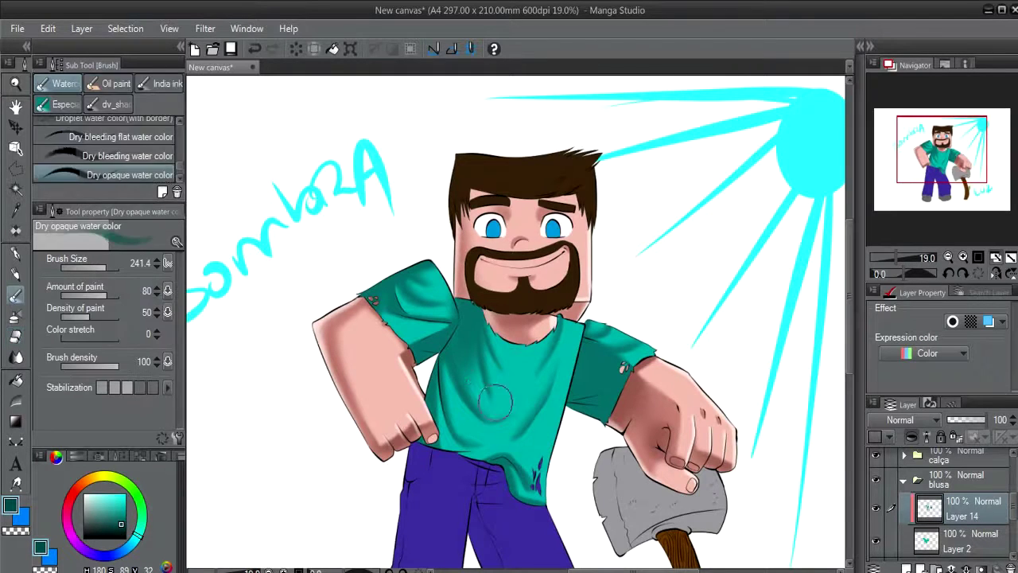
pyautogui.press('b')
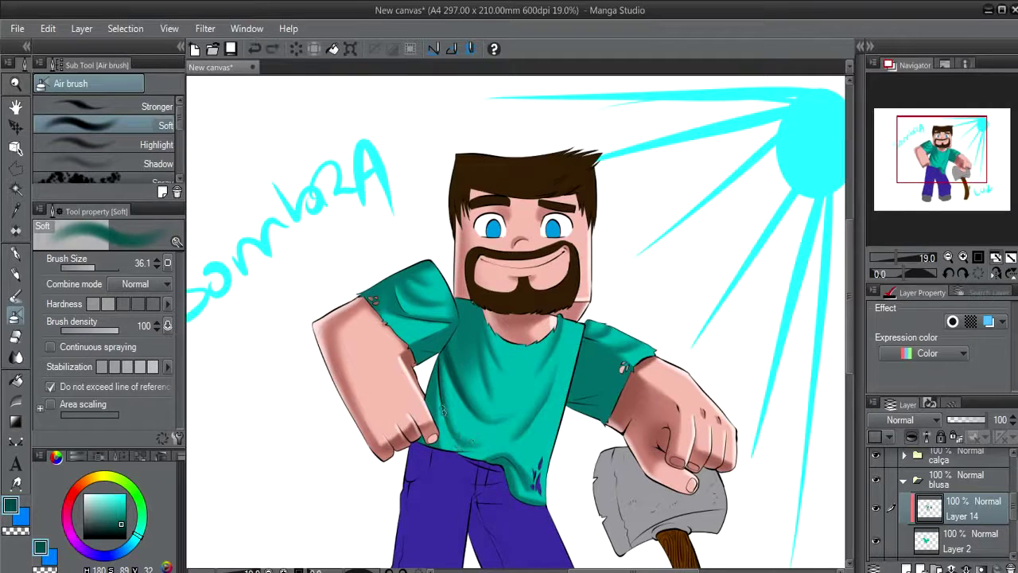
# Shade the shirt's bottom edge and upper sleeve in darker teal, then blur it.
pyautogui.moveTo(448, 421); pyautogui.dragTo(469, 449)
pyautogui.hotkey('ctrl', 'z')
pyautogui.hotkey('ctrl', 'z')
pyautogui.moveTo(484, 463); pyautogui.dragTo(506, 456)
pyautogui.hotkey('ctrl', 'z')
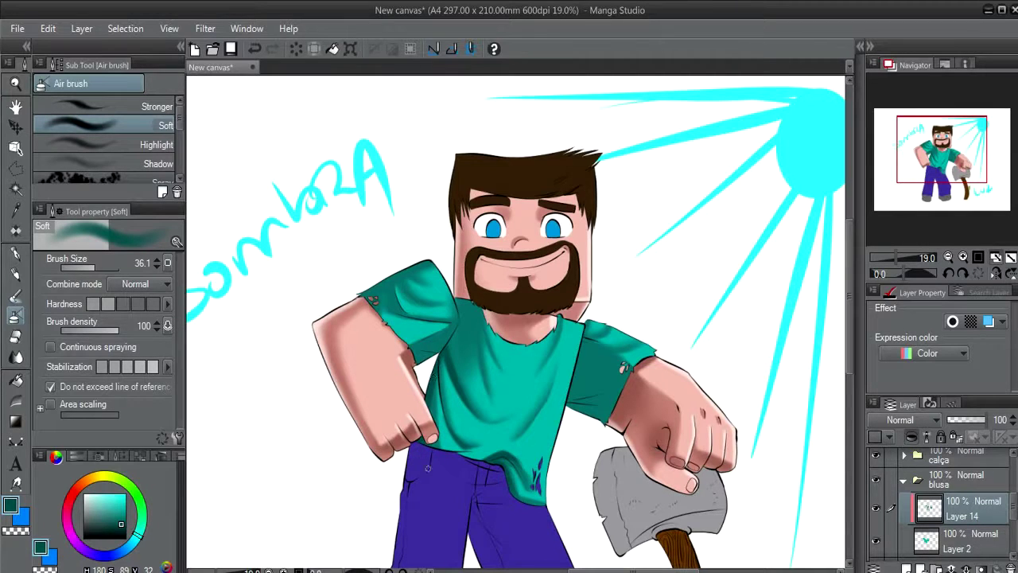
pyautogui.moveTo(370, 299); pyautogui.dragTo(432, 262)
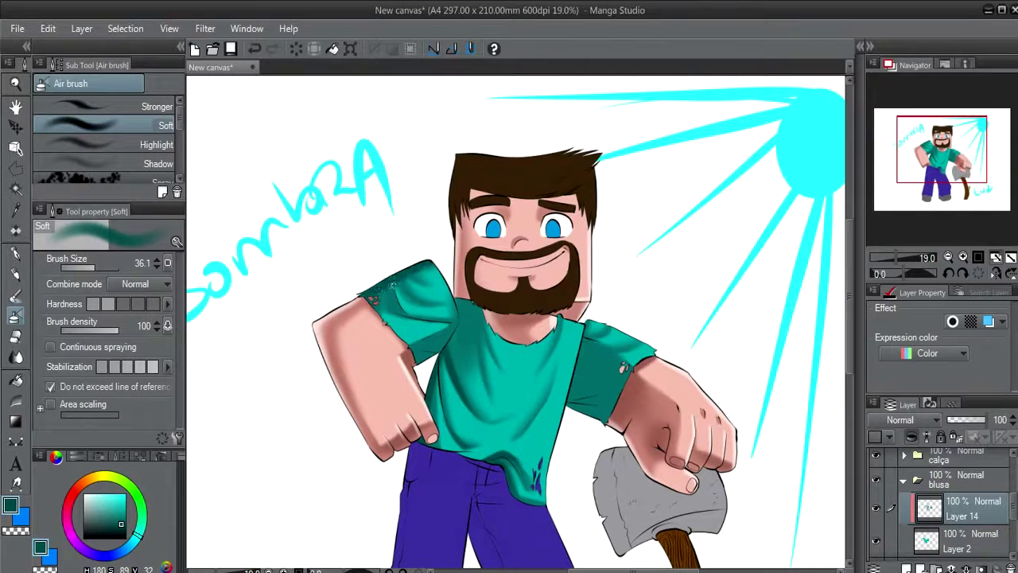
pyautogui.moveTo(395, 307); pyautogui.dragTo(387, 282)
pyautogui.press(']')
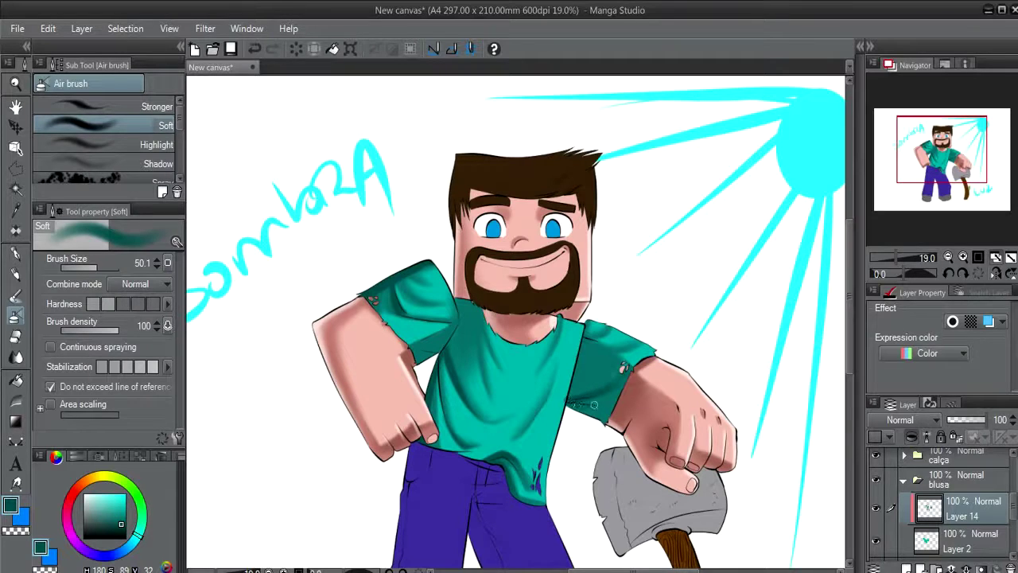
pyautogui.press('j')
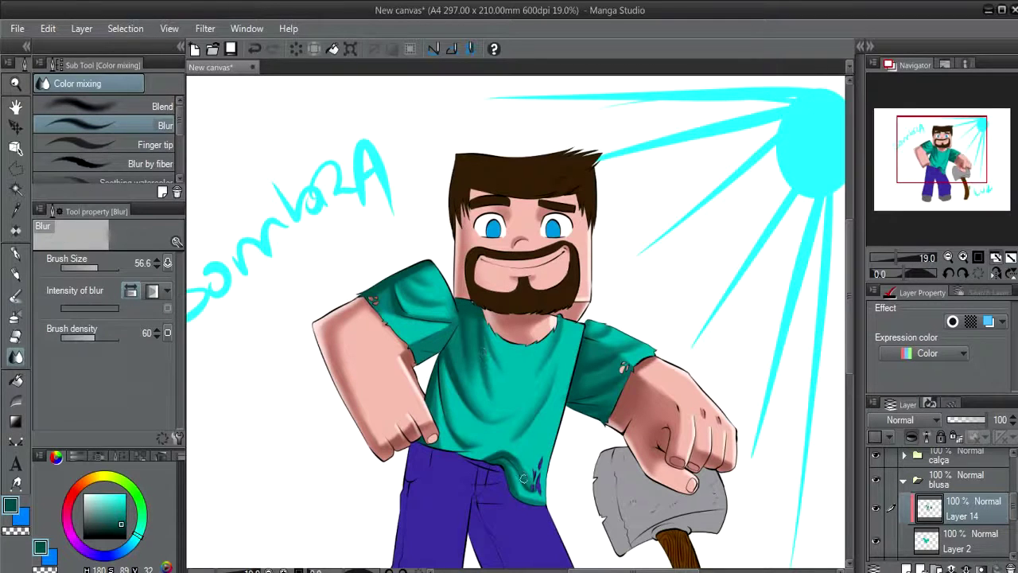
pyautogui.press('b')
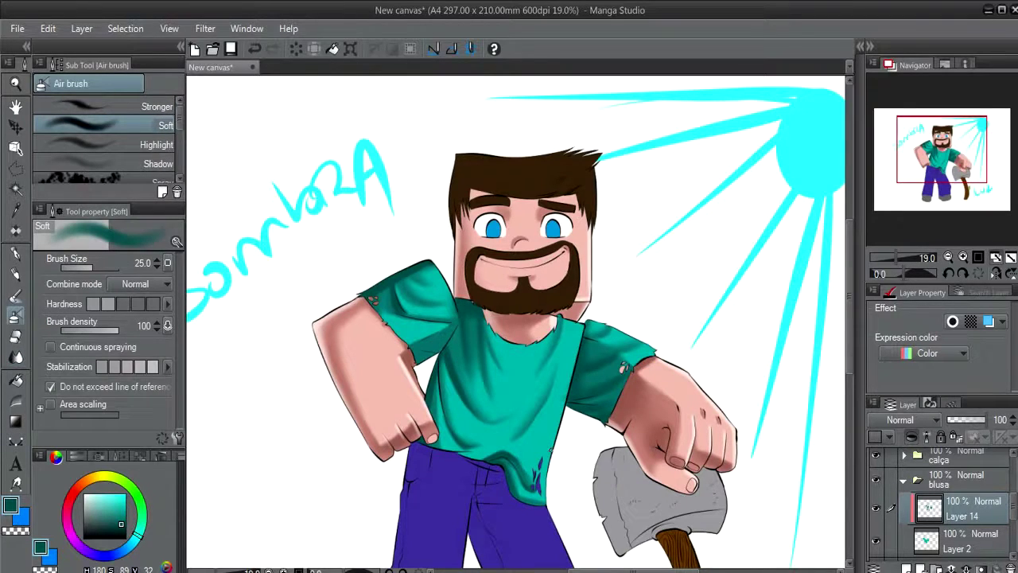
# Repaint the shirt's lower-edge shading, then add Layer 15 clipped to the layer below.
pyautogui.moveTo(513, 408); pyautogui.dragTo(538, 381)
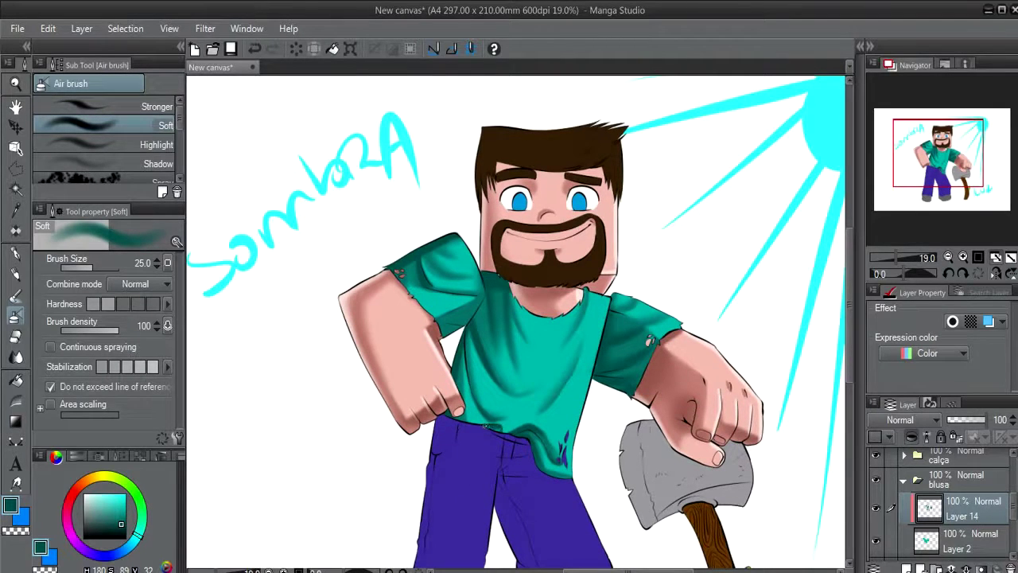
pyautogui.moveTo(481, 417); pyautogui.dragTo(501, 417)
pyautogui.hotkey('ctrl', 'z')
pyautogui.press('j')
pyautogui.press('b')
pyautogui.click(909, 568)
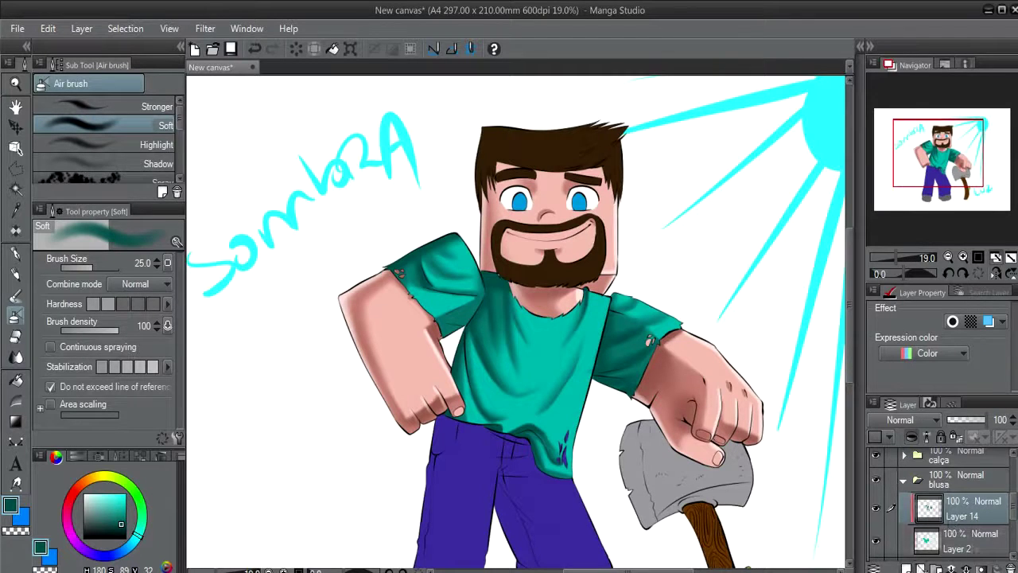
pyautogui.click(941, 437)
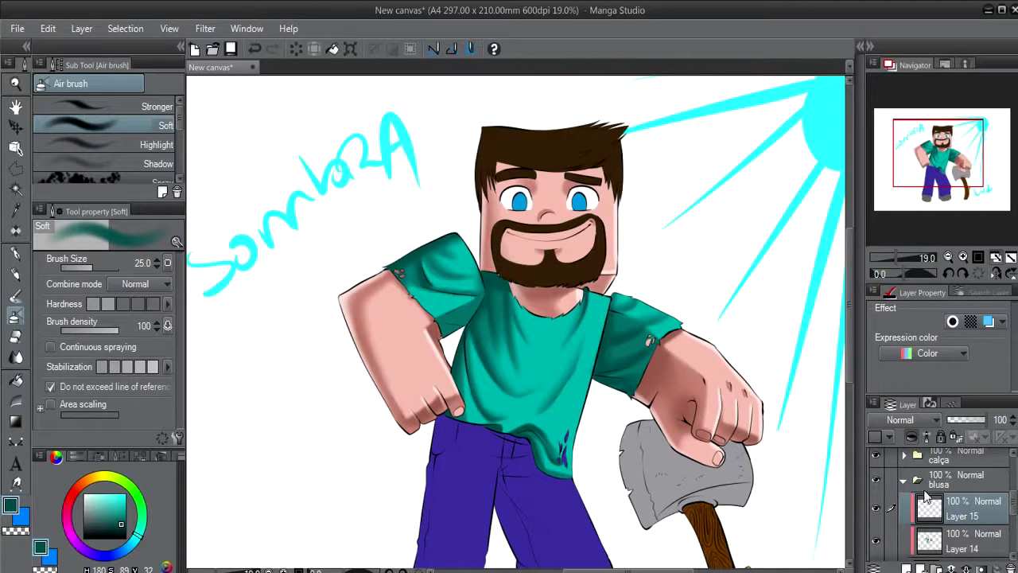
# Set the drawing colour to light cyan with the soft airbrush selected.
pyautogui.moveTo(121, 523); pyautogui.dragTo(114, 497)
pyautogui.press('p')
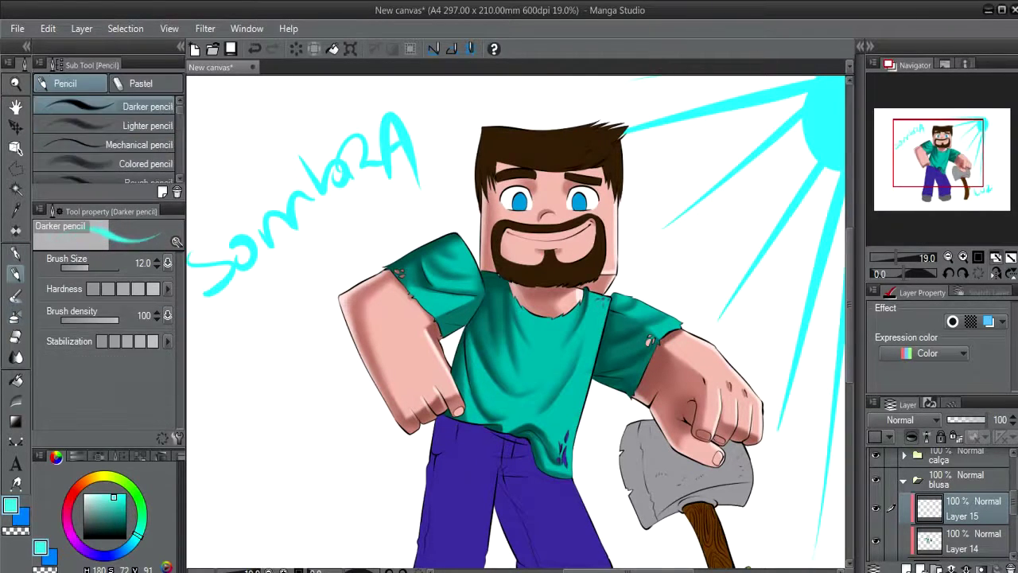
pyautogui.press('[')
pyautogui.press('p')
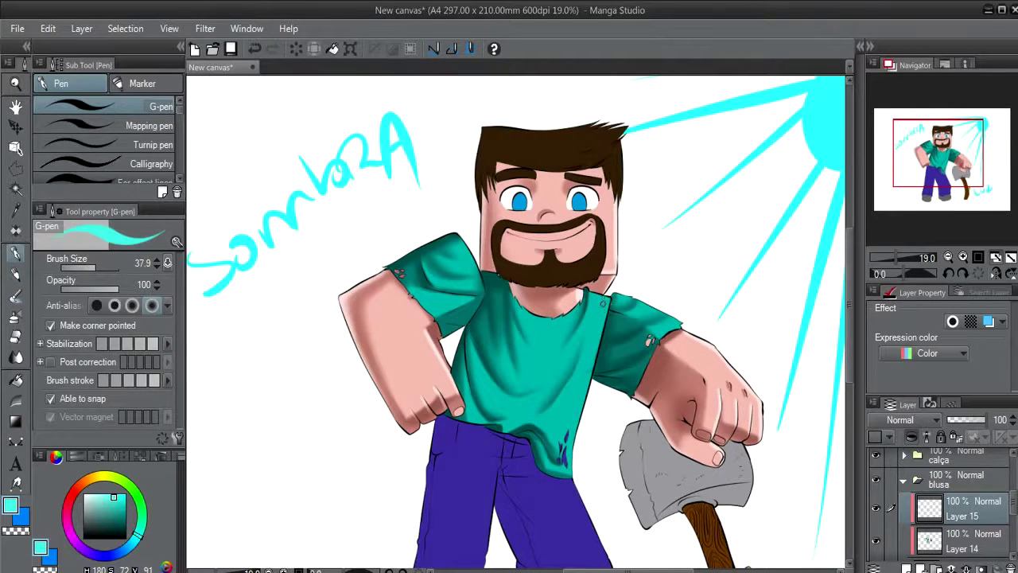
pyautogui.press('b')
pyautogui.press('b')
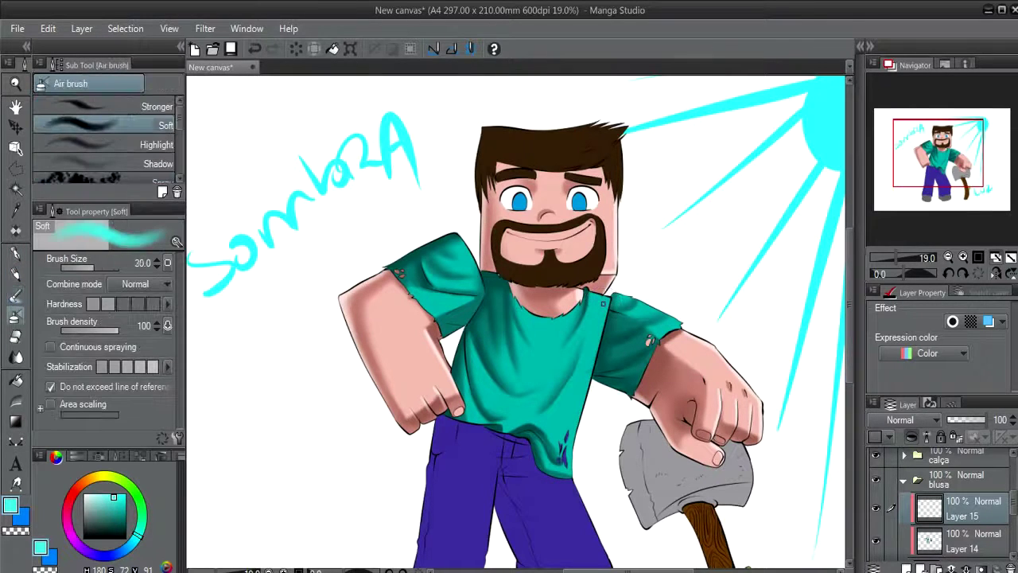
# Highlight the shirt's right edge, right sleeve top and upper left in light cyan.
pyautogui.moveTo(605, 297); pyautogui.dragTo(595, 367)
pyautogui.moveTo(609, 294); pyautogui.dragTo(582, 409)
pyautogui.moveTo(597, 347); pyautogui.dragTo(572, 453)
pyautogui.moveTo(580, 402); pyautogui.dragTo(571, 475)
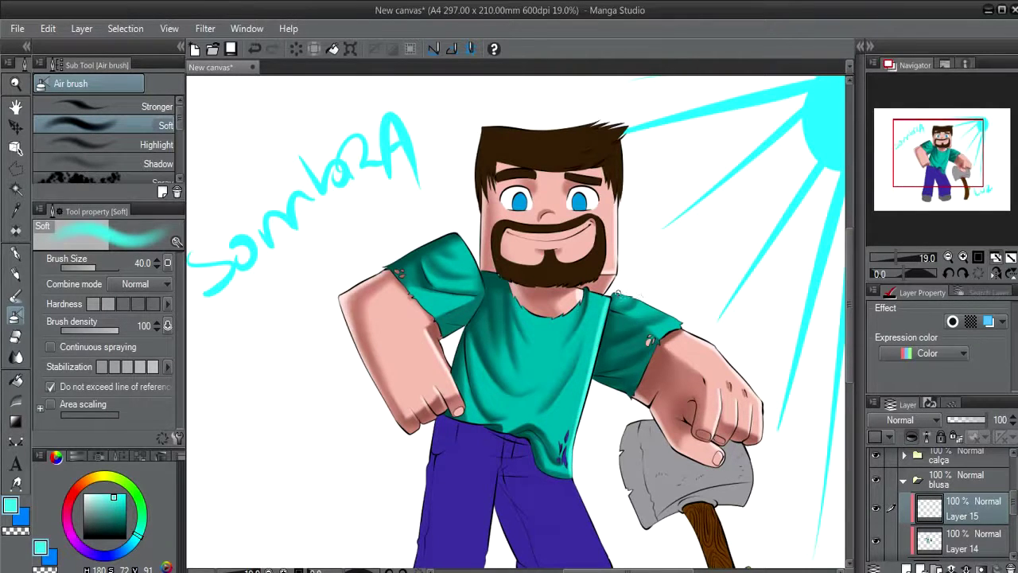
pyautogui.moveTo(618, 294); pyautogui.dragTo(677, 320)
pyautogui.moveTo(435, 312); pyautogui.dragTo(482, 282)
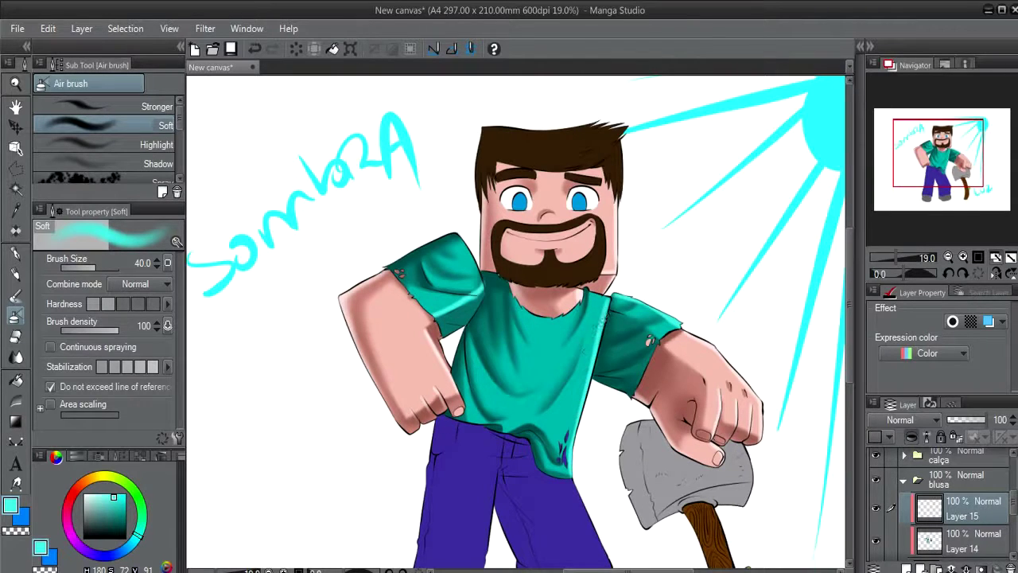
pyautogui.moveTo(602, 318); pyautogui.dragTo(569, 391)
pyautogui.hotkey('ctrl', 'z')
# Paint light streaks down the shirt centre, near the collar and upper right.
pyautogui.moveTo(598, 312); pyautogui.dragTo(567, 407)
pyautogui.moveTo(598, 330); pyautogui.dragTo(561, 408)
pyautogui.moveTo(590, 356); pyautogui.dragTo(557, 414)
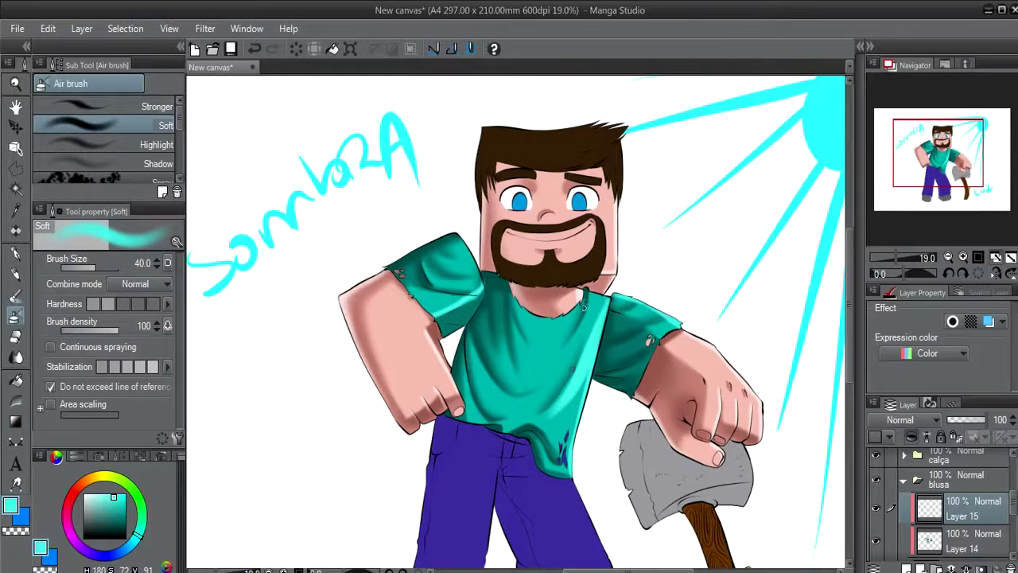
pyautogui.moveTo(606, 296); pyautogui.dragTo(575, 340)
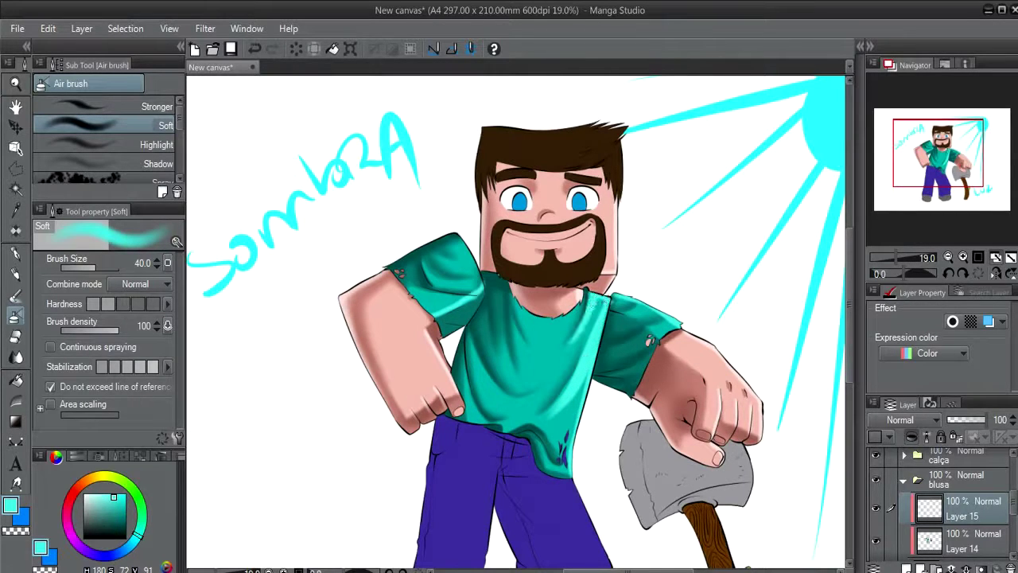
pyautogui.moveTo(531, 379); pyautogui.dragTo(486, 414)
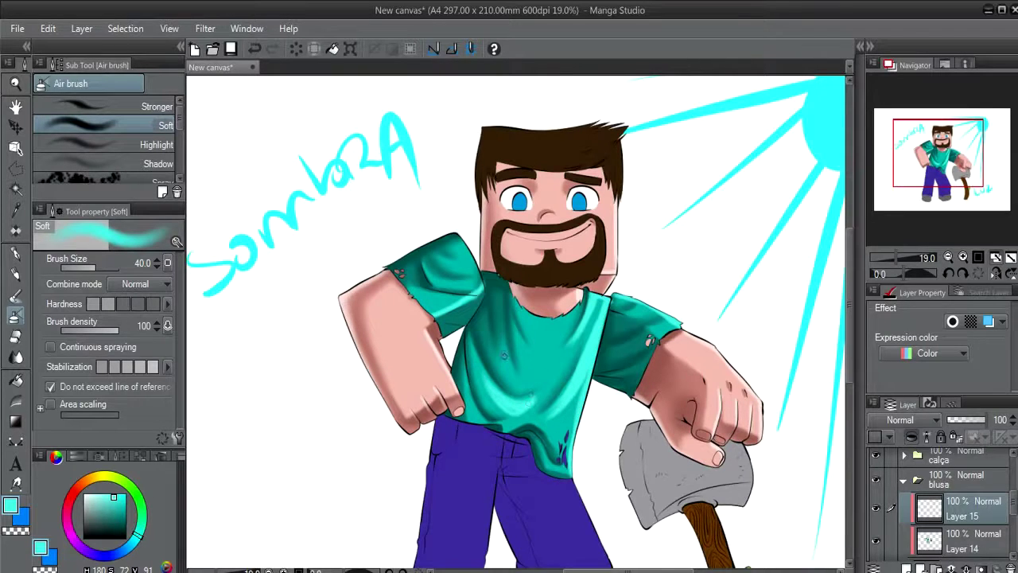
pyautogui.moveTo(500, 307); pyautogui.dragTo(513, 373)
pyautogui.moveTo(498, 318); pyautogui.dragTo(517, 383)
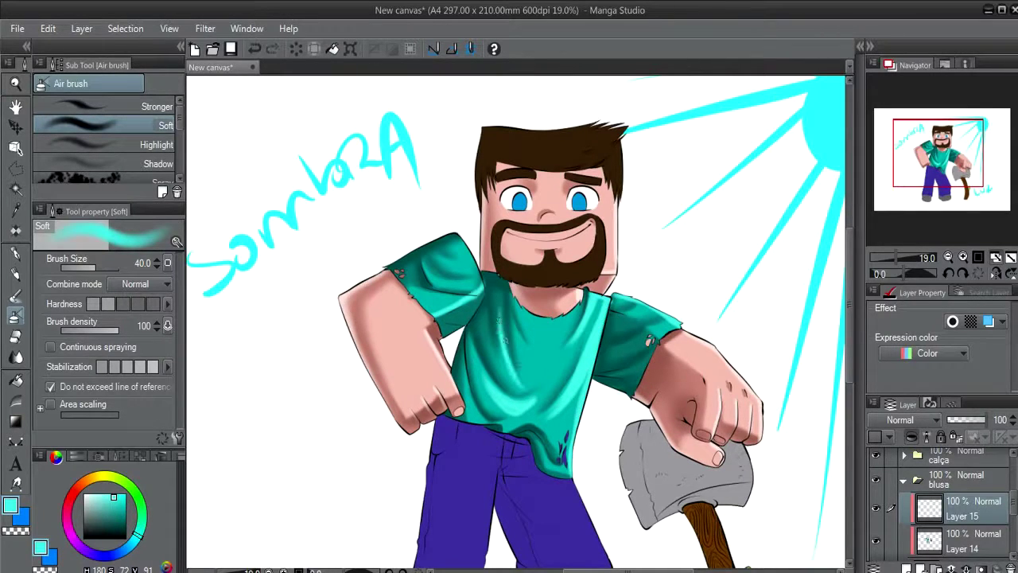
pyautogui.moveTo(501, 347); pyautogui.dragTo(530, 378)
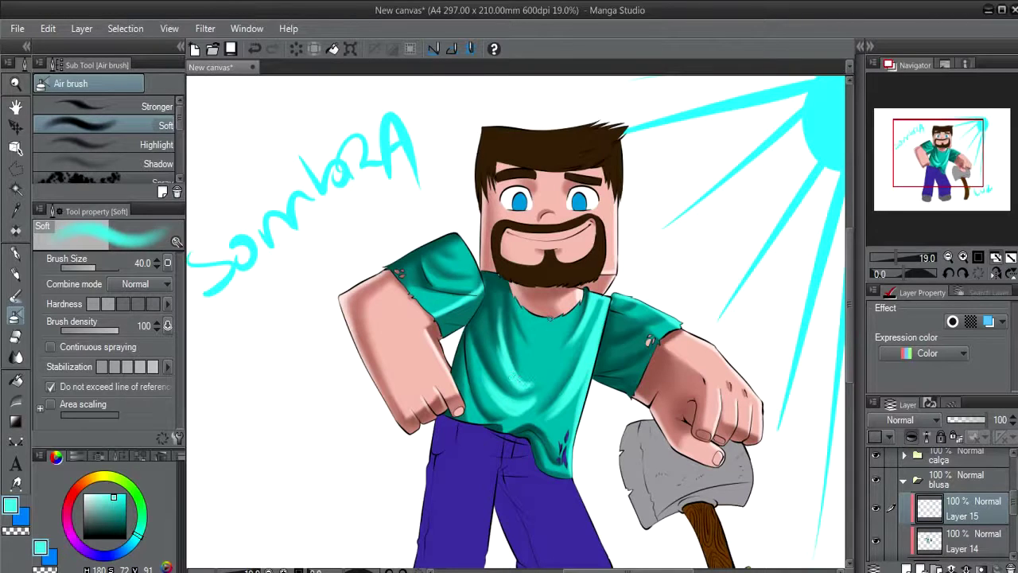
pyautogui.moveTo(567, 308)
pyautogui.mouseDown()
pyautogui.moveTo(546, 355)
pyautogui.moveTo(557, 347)
pyautogui.moveTo(542, 355)
pyautogui.moveTo(547, 334)
pyautogui.mouseUp()
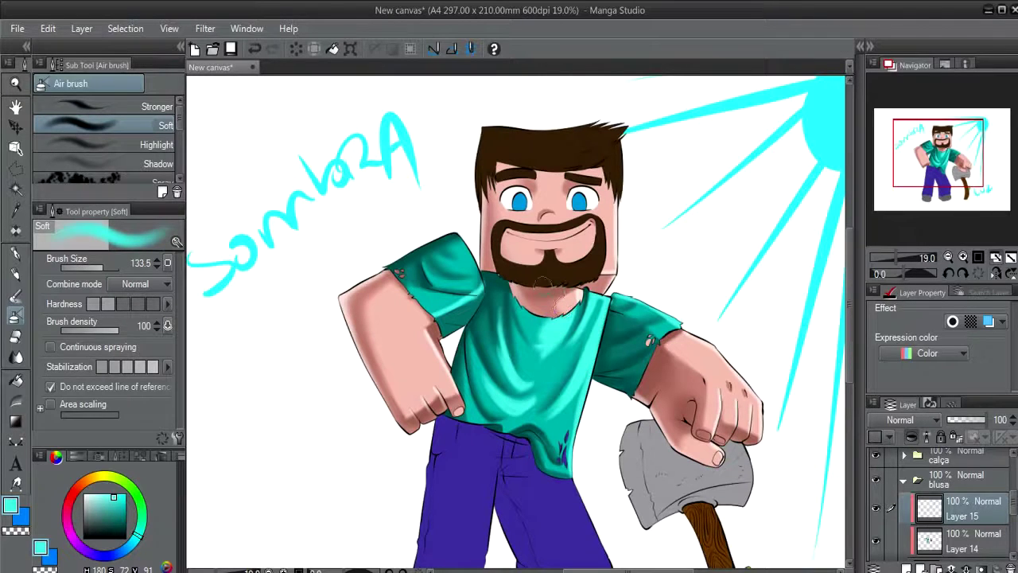
# Blur the shirt highlights with a size-70 blur brush.
pyautogui.press('j')
pyautogui.moveTo(493, 319); pyautogui.dragTo(511, 407)
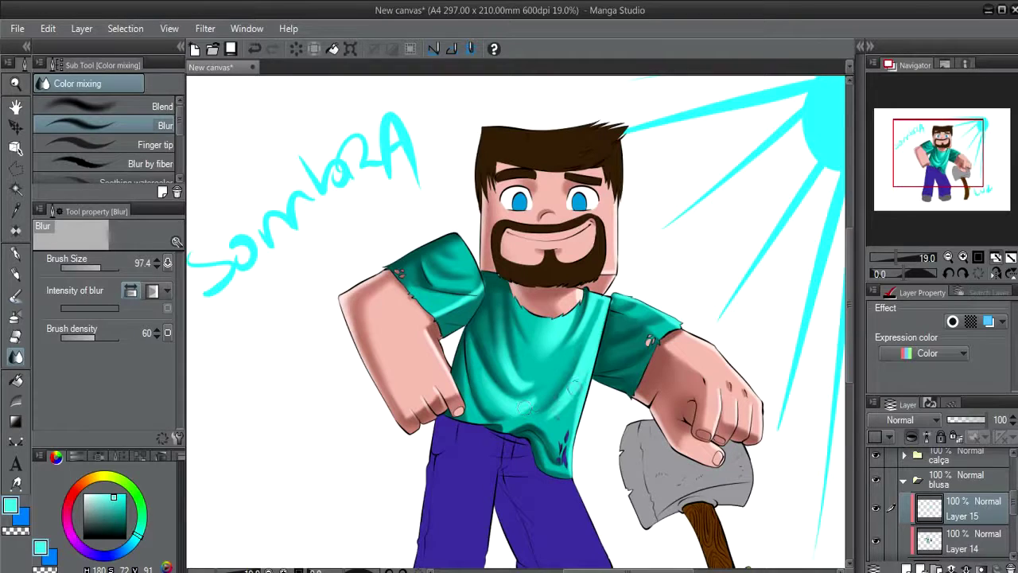
pyautogui.moveTo(573, 390); pyautogui.dragTo(598, 297)
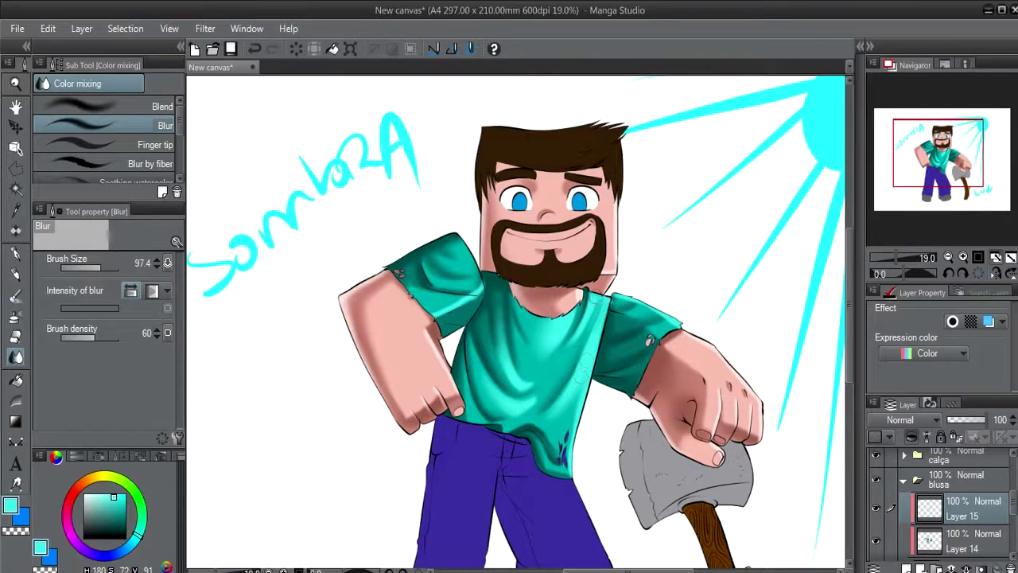
pyautogui.press('[')
pyautogui.press('[')
pyautogui.press('[')
pyautogui.press(']')
pyautogui.press(']')
pyautogui.press(']')
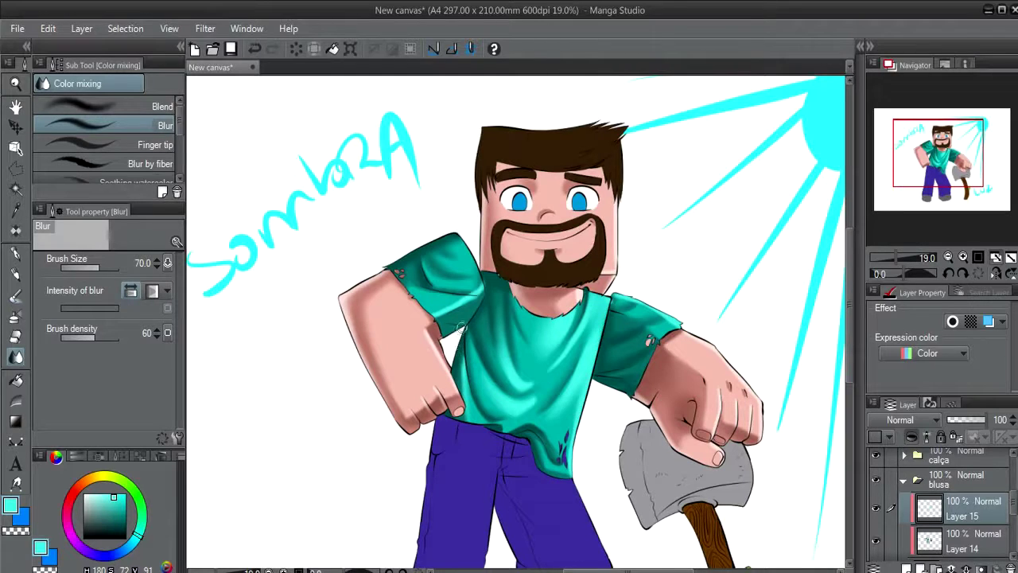
# Add cyan highlights on the lower-right shirt and shoulder sleeve, then blend them.
pyautogui.press('b')
pyautogui.press('b')
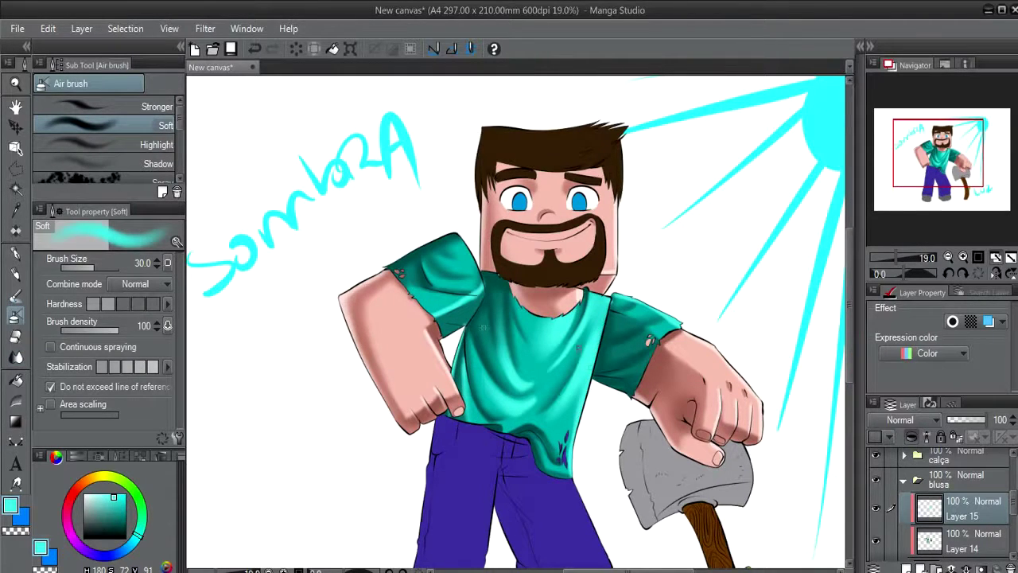
pyautogui.moveTo(593, 378)
pyautogui.mouseDown()
pyautogui.moveTo(628, 396)
pyautogui.moveTo(612, 388)
pyautogui.mouseUp()
pyautogui.moveTo(399, 260); pyautogui.dragTo(448, 237)
pyautogui.press(']')
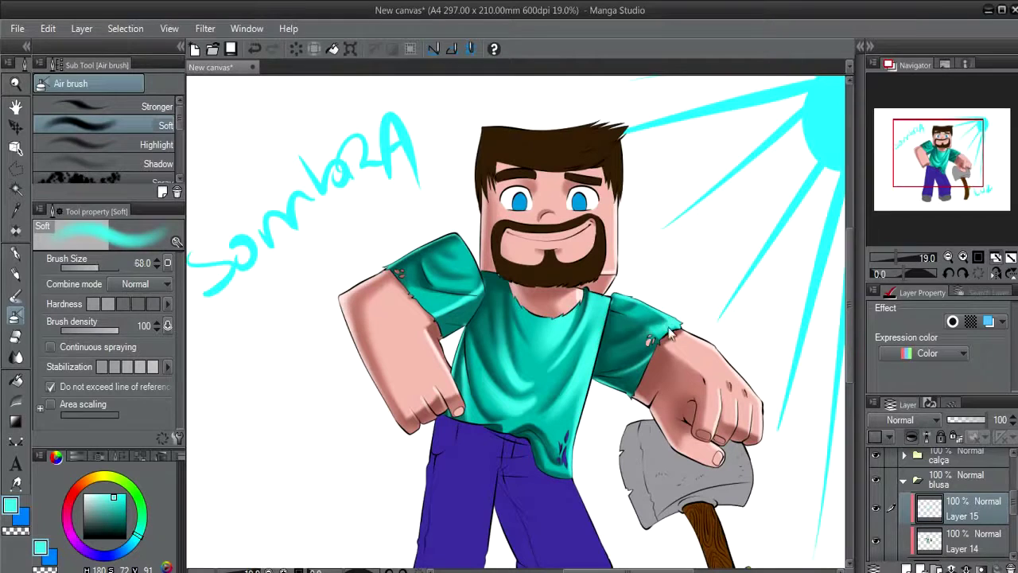
pyautogui.press('j')
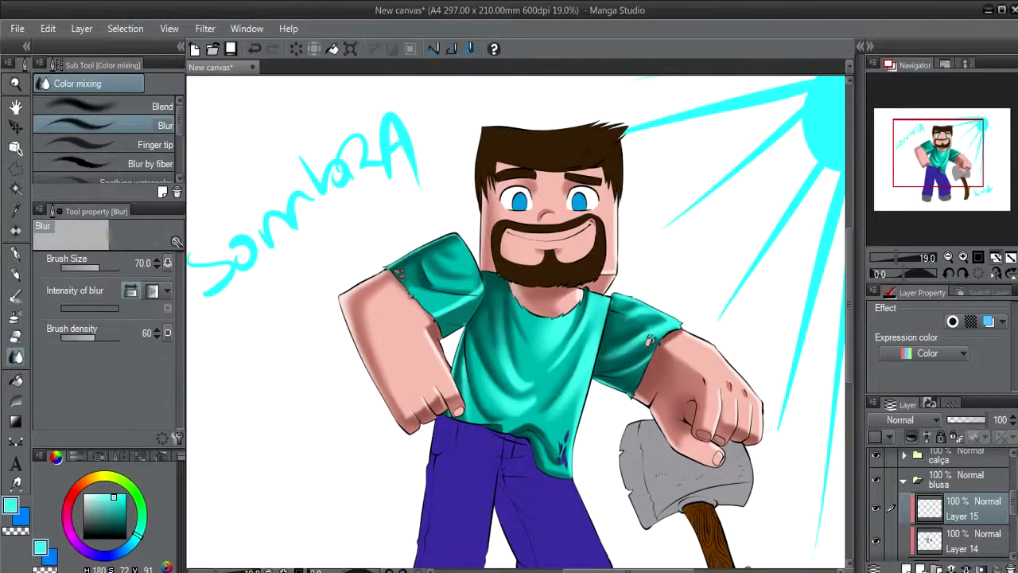
pyautogui.press('b')
# With the canvas rotated, highlight the right sleeve, blend, then lighten the lower shirt.
pyautogui.moveTo(469, 262); pyautogui.dragTo(557, 445)
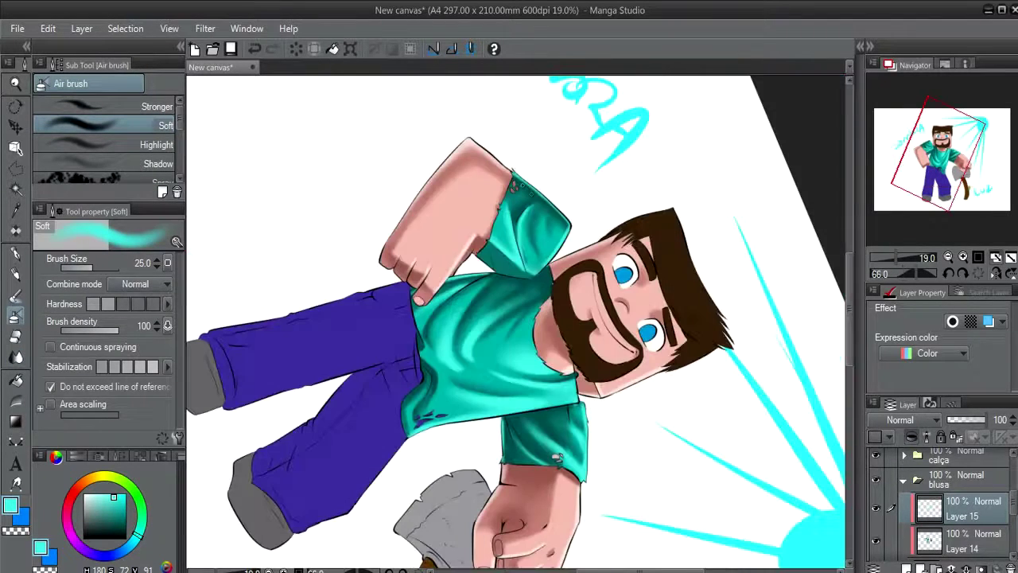
pyautogui.moveTo(541, 243); pyautogui.dragTo(544, 208)
pyautogui.press(']')
pyautogui.moveTo(539, 251); pyautogui.dragTo(546, 208)
pyautogui.press('j')
pyautogui.press('b')
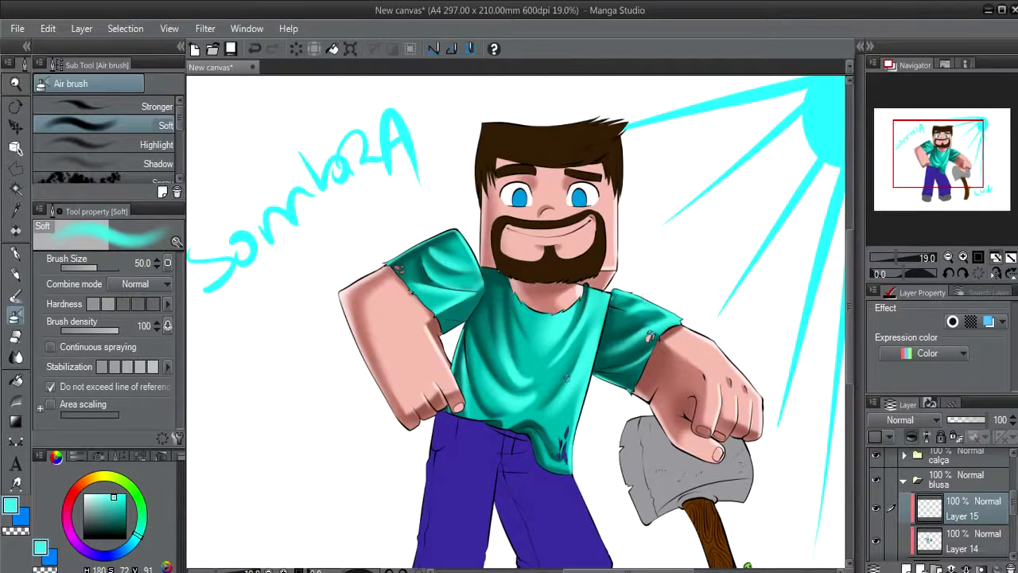
pyautogui.moveTo(531, 430); pyautogui.dragTo(582, 462)
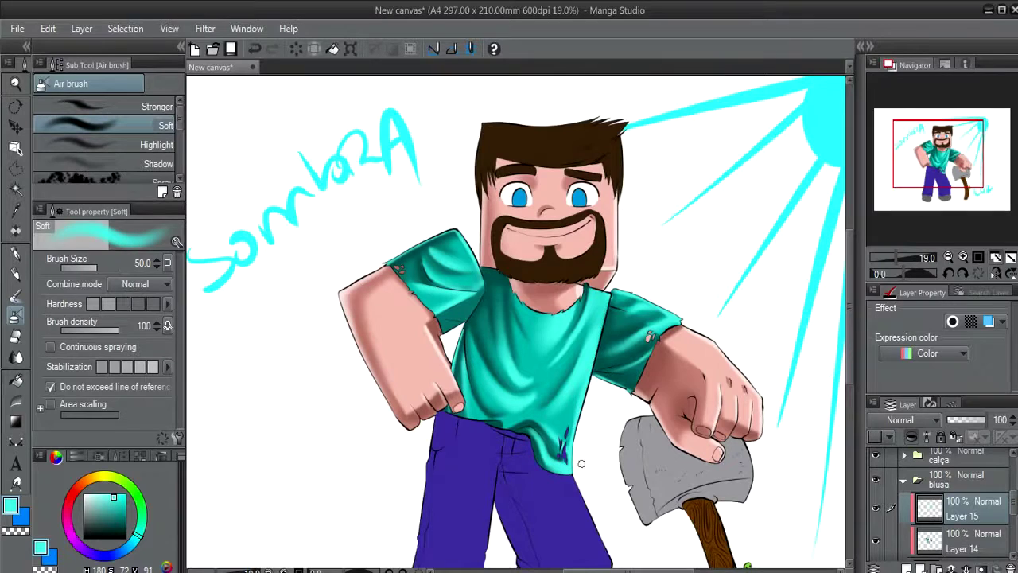
# On Layer 3 in the calça folder, draw dark blue fold lines on the left leg.
pyautogui.click(903, 481)
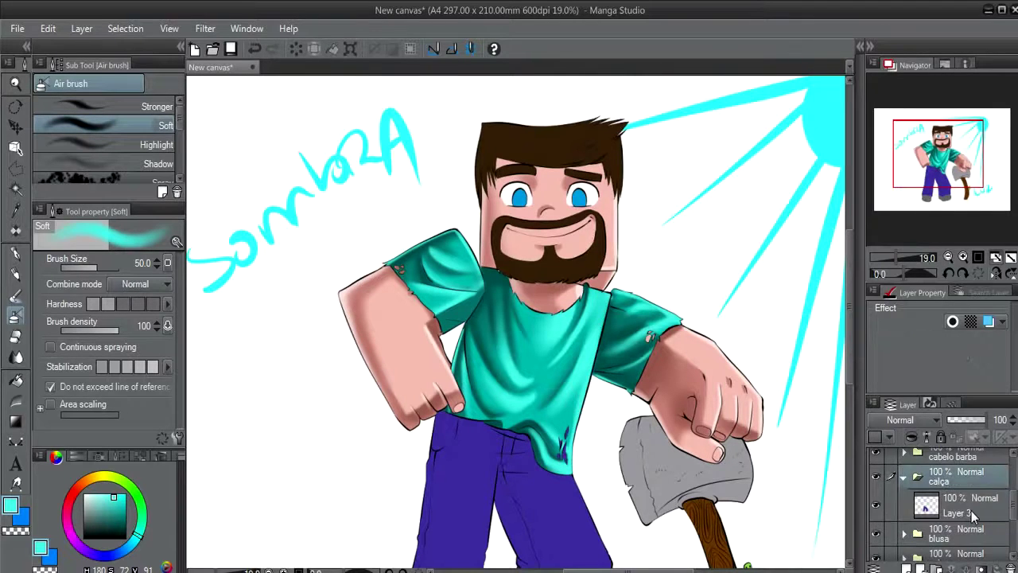
pyautogui.click(945, 506)
pyautogui.keyDown('alt'); pyautogui.click(480, 473); pyautogui.keyUp('alt')
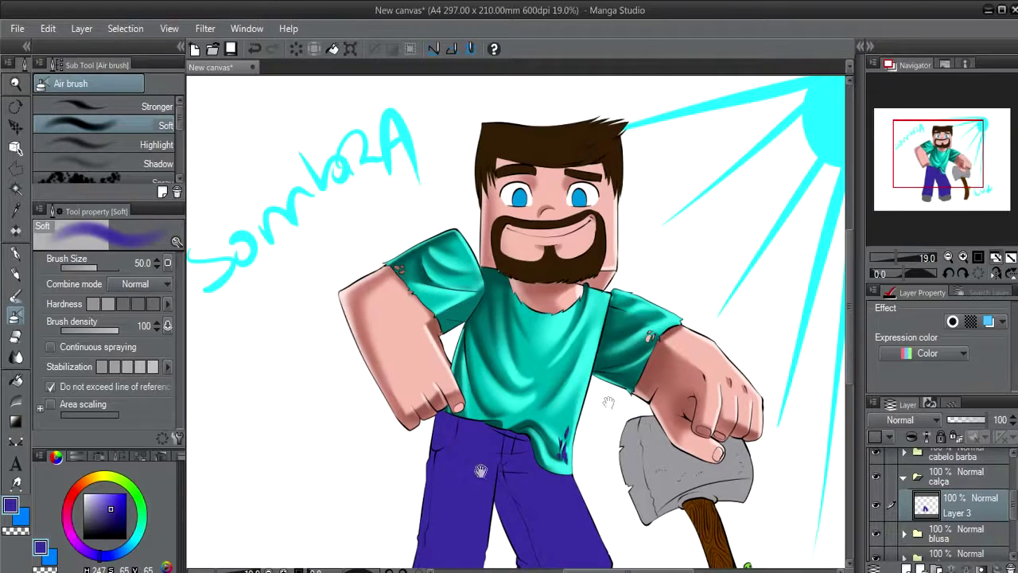
pyautogui.moveTo(602, 397); pyautogui.dragTo(608, 443)
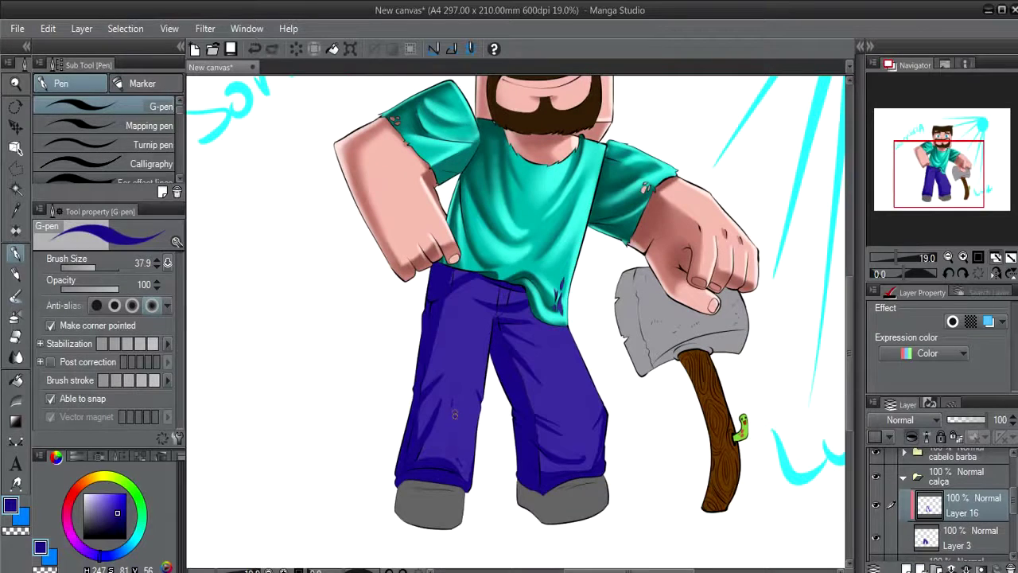
pyautogui.moveTo(455, 409); pyautogui.dragTo(460, 467)
pyautogui.moveTo(452, 400); pyautogui.dragTo(460, 466)
pyautogui.hotkey('ctrl', 'z')
pyautogui.moveTo(454, 412); pyautogui.dragTo(461, 463)
# Add Layer 17 for jeans shading with Dry opaque water color selected.
pyautogui.press('b')
pyautogui.hotkey('ctrl', 'shift', 'n')
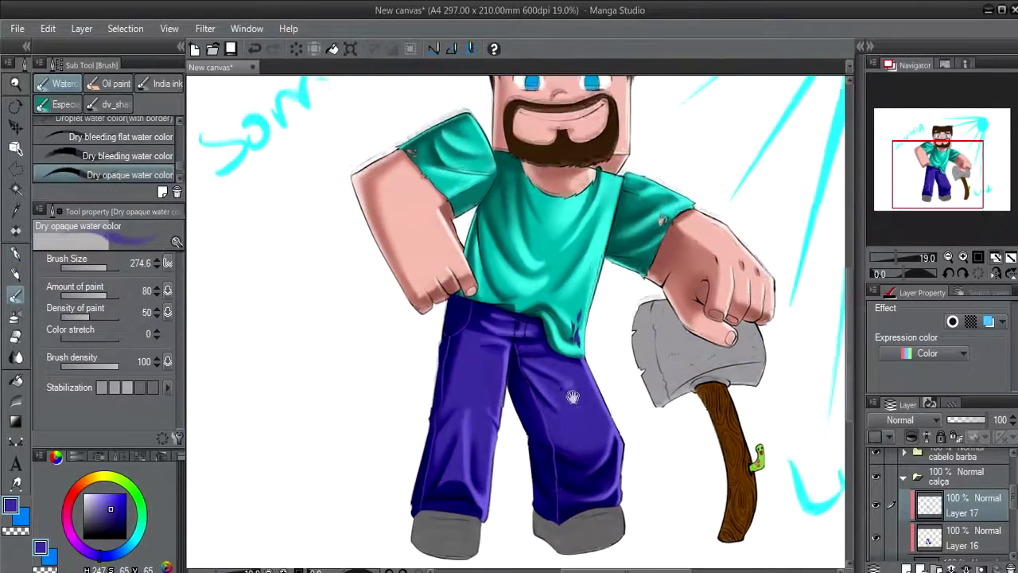
pyautogui.moveTo(549, 284); pyautogui.dragTo(553, 362)
pyautogui.scroll(-2, 553, 363)
pyautogui.scroll(-1, 553, 363)
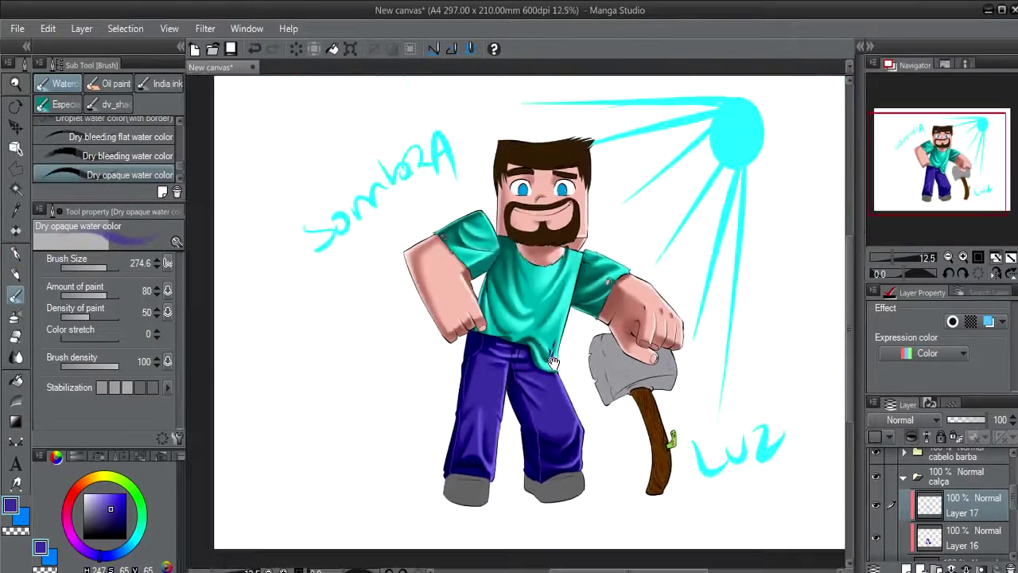
pyautogui.scroll(1, 553, 363)
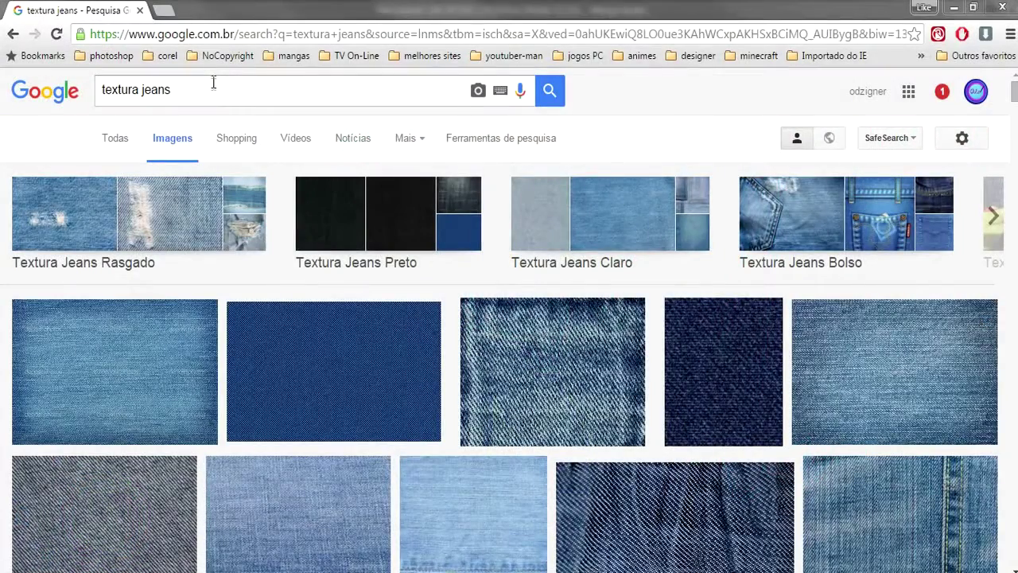
# Scroll through the 'textura jeans' denim texture image results.
pyautogui.scroll(-1, 614, 198)
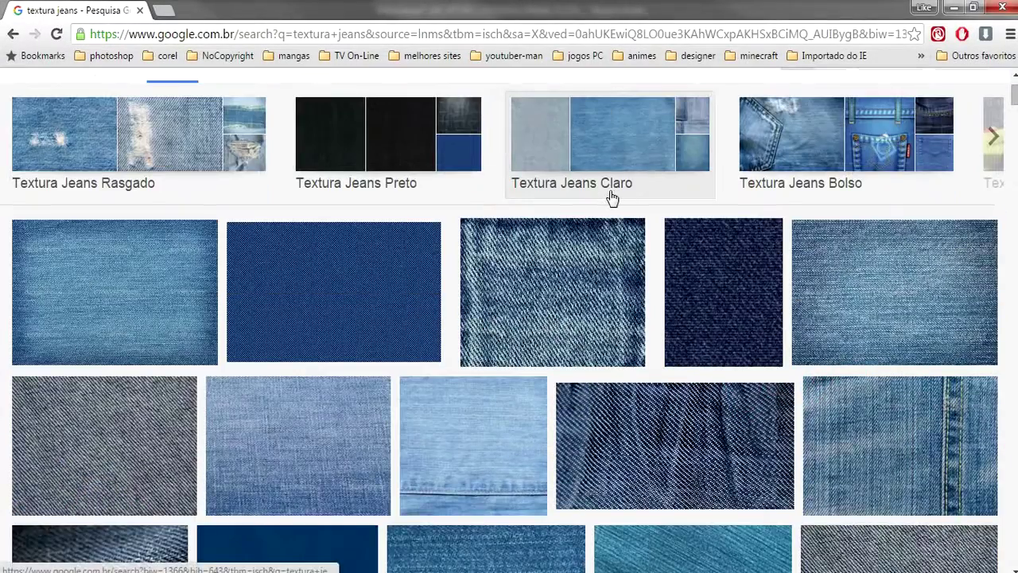
pyautogui.scroll(-1, 610, 197)
pyautogui.scroll(-1, 591, 220)
pyautogui.scroll(-2, 665, 259)
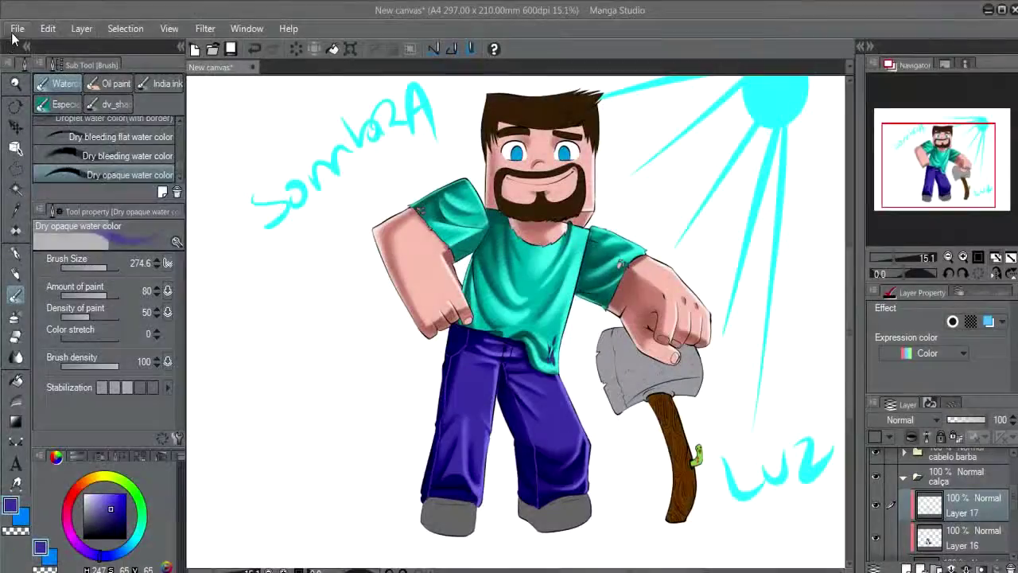
# Import the denim photo, rotate it about 16 degrees and scale it over the legs.
pyautogui.click(17, 28)
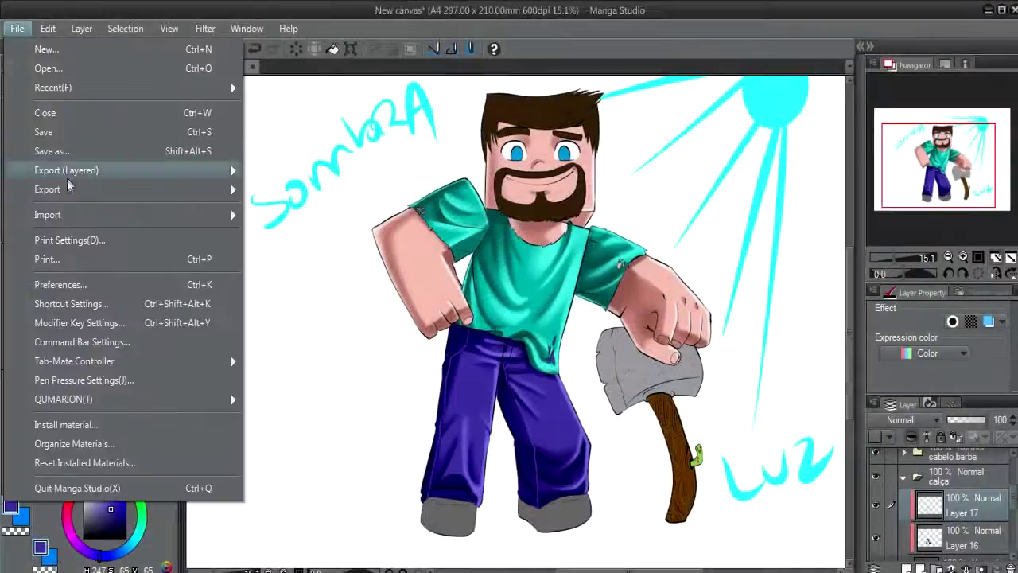
pyautogui.click(48, 168)
pyautogui.moveTo(585, 331); pyautogui.dragTo(592, 369)
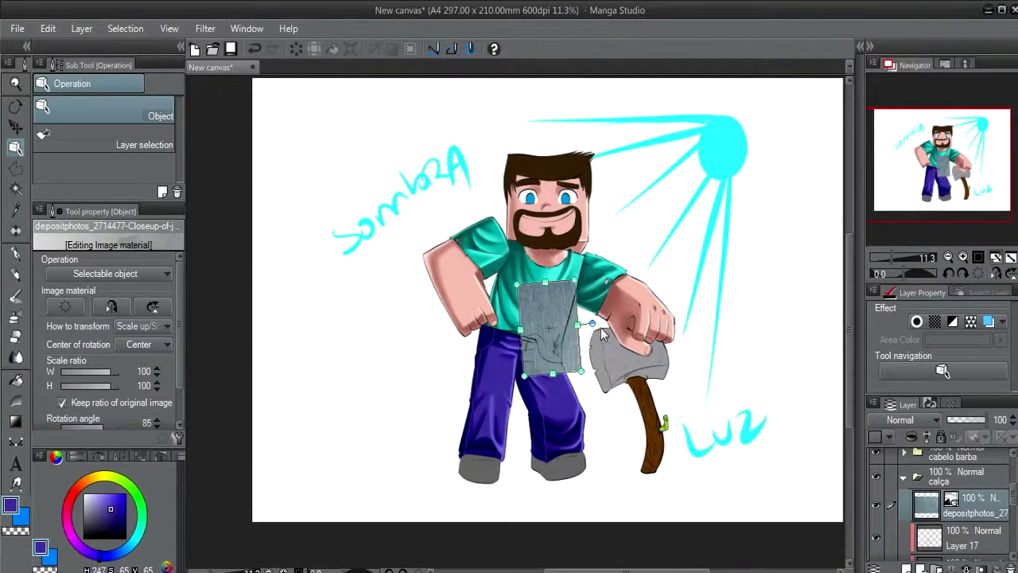
pyautogui.moveTo(592, 368); pyautogui.dragTo(542, 320)
pyautogui.scroll(1, 542, 321)
pyautogui.scroll(2, 542, 314)
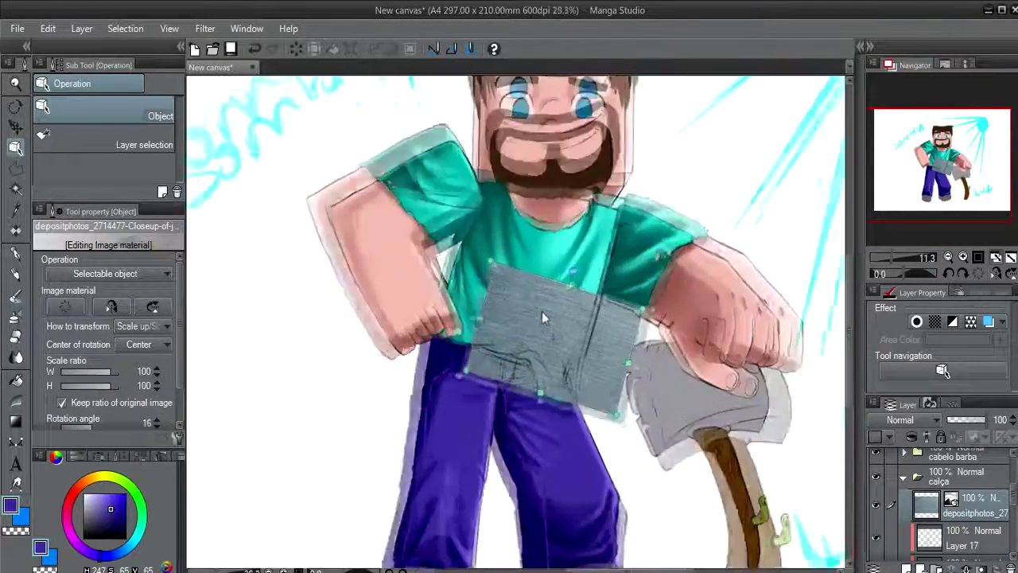
pyautogui.scroll(2, 542, 311)
pyautogui.moveTo(651, 464)
pyautogui.mouseDown()
pyautogui.moveTo(672, 489)
pyautogui.moveTo(450, 398)
pyautogui.moveTo(430, 414)
pyautogui.mouseUp()
pyautogui.scroll(-3, 672, 489)
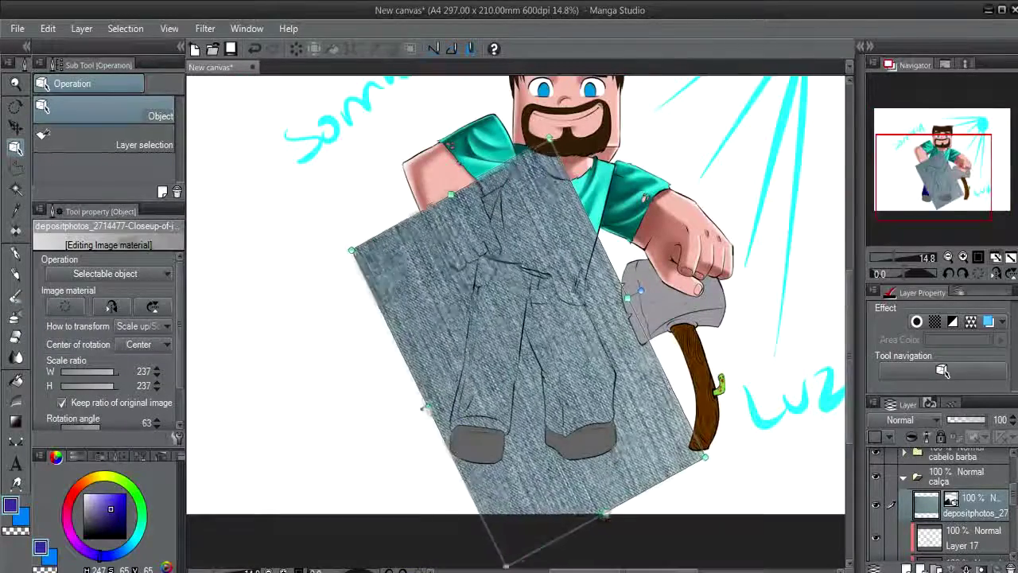
# Clip the denim texture to the pants in Overlay mode at about 30% opacity.
pyautogui.click(911, 437)
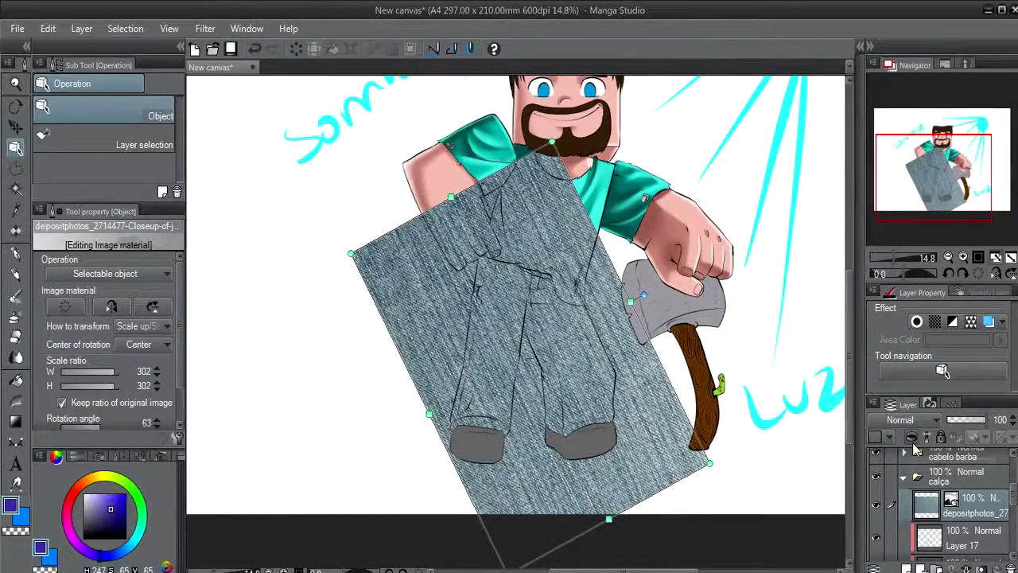
pyautogui.click(904, 420)
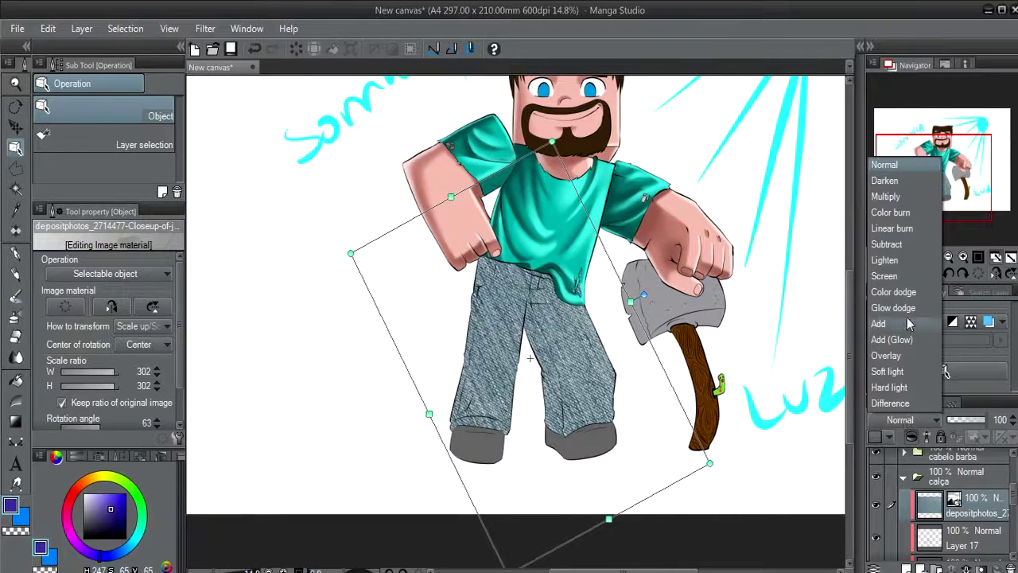
pyautogui.click(885, 355)
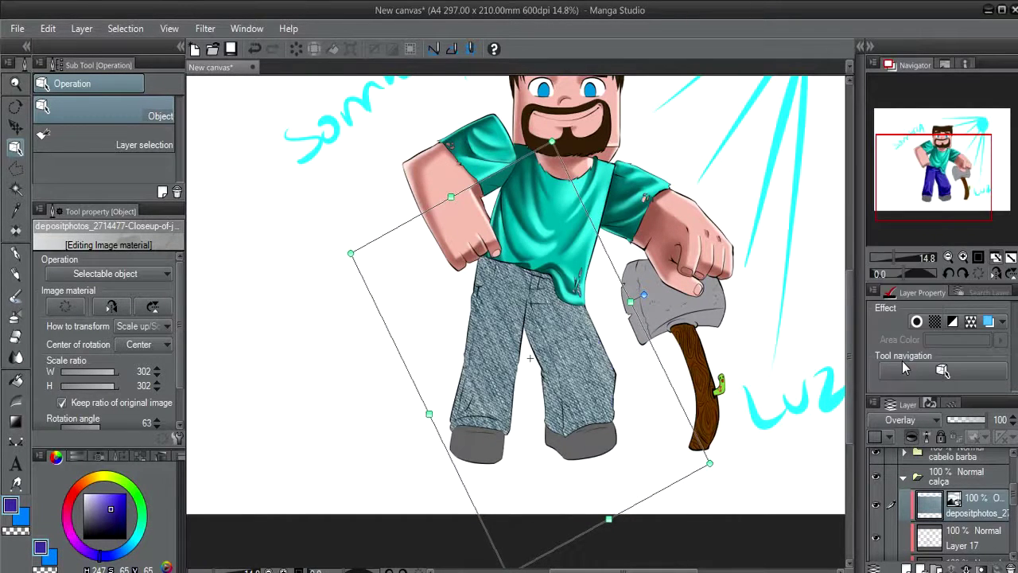
pyautogui.click(964, 420)
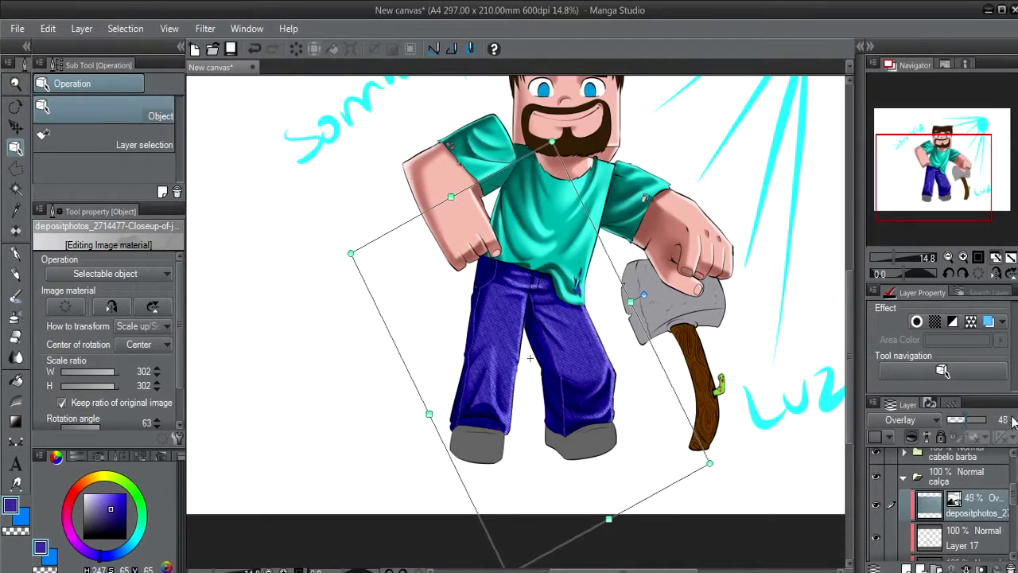
pyautogui.scroll(2, 574, 316)
pyautogui.scroll(2, 477, 303)
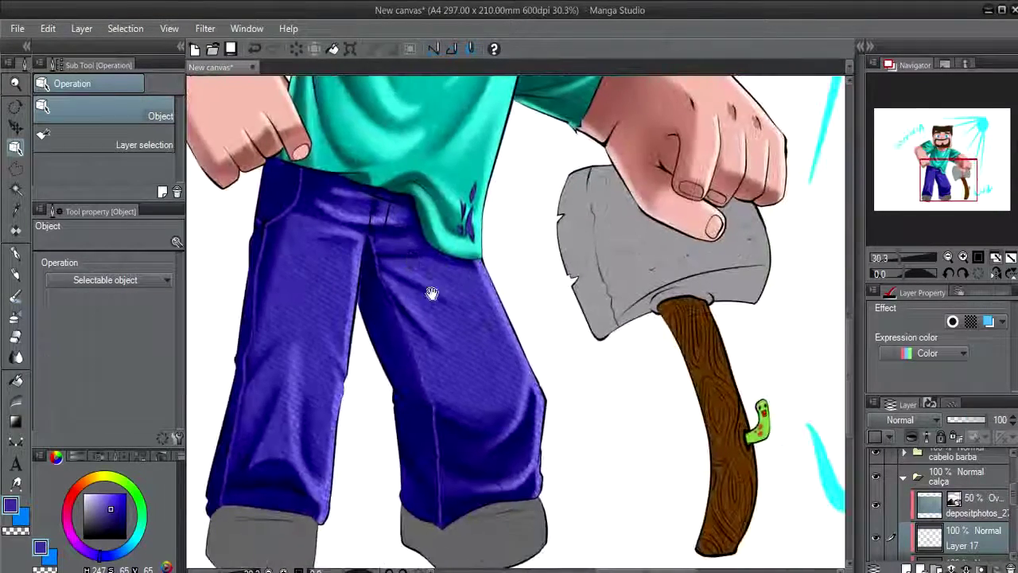
pyautogui.scroll(-1, 469, 286)
pyautogui.scroll(-1, 485, 295)
pyautogui.scroll(-1, 485, 296)
pyautogui.scroll(-1, 507, 355)
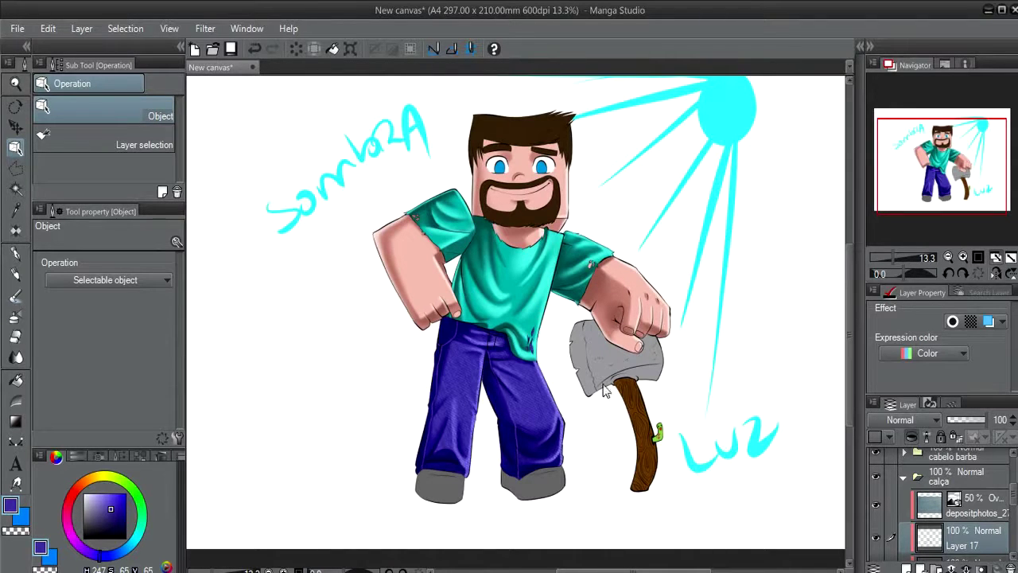
# Reselect the denim texture image and zoom in and out to inspect the jeans.
pyautogui.click(550, 359)
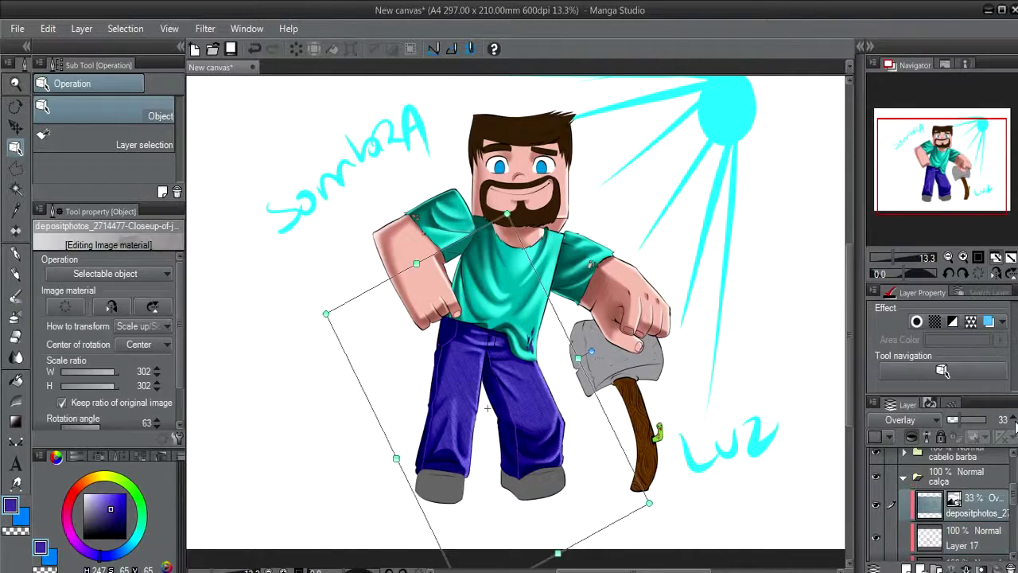
pyautogui.scroll(2, 517, 387)
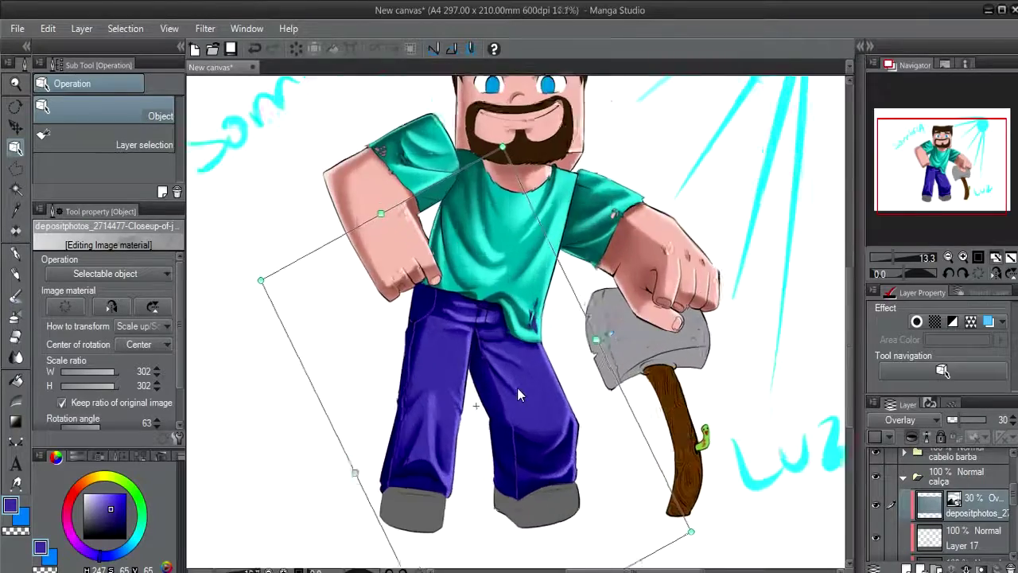
pyautogui.scroll(1, 517, 386)
pyautogui.scroll(1, 517, 386)
pyautogui.scroll(-1, 517, 385)
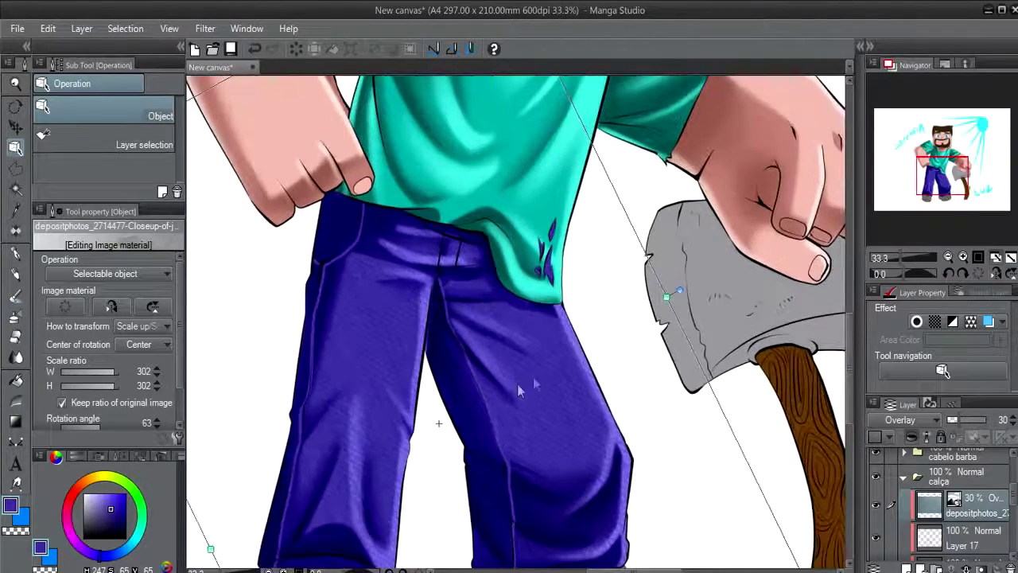
pyautogui.scroll(-1, 517, 384)
pyautogui.scroll(-1, 935, 501)
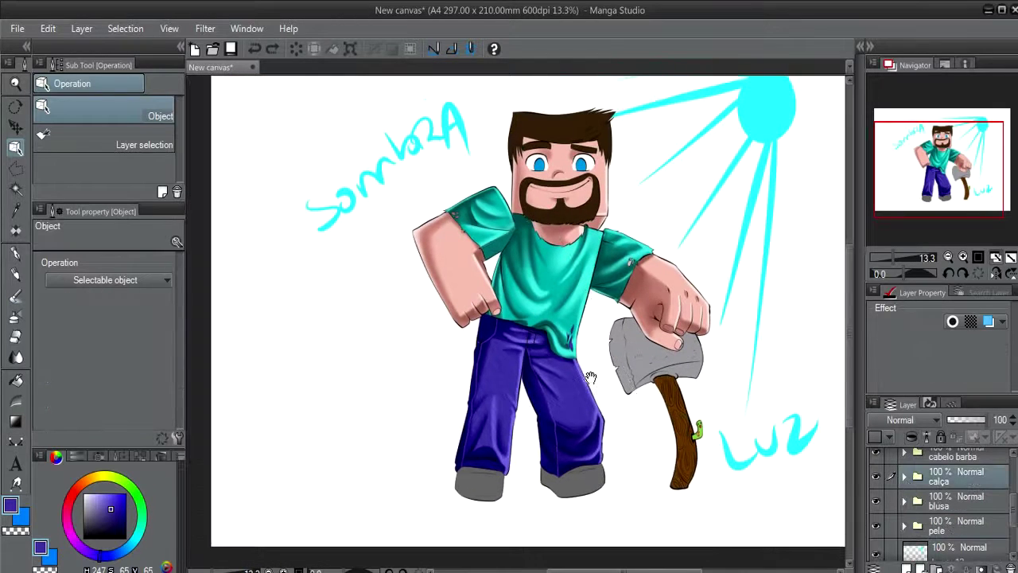
# Add Layer 18 in the cabelo barba folder and make it the active layer.
pyautogui.click(908, 568)
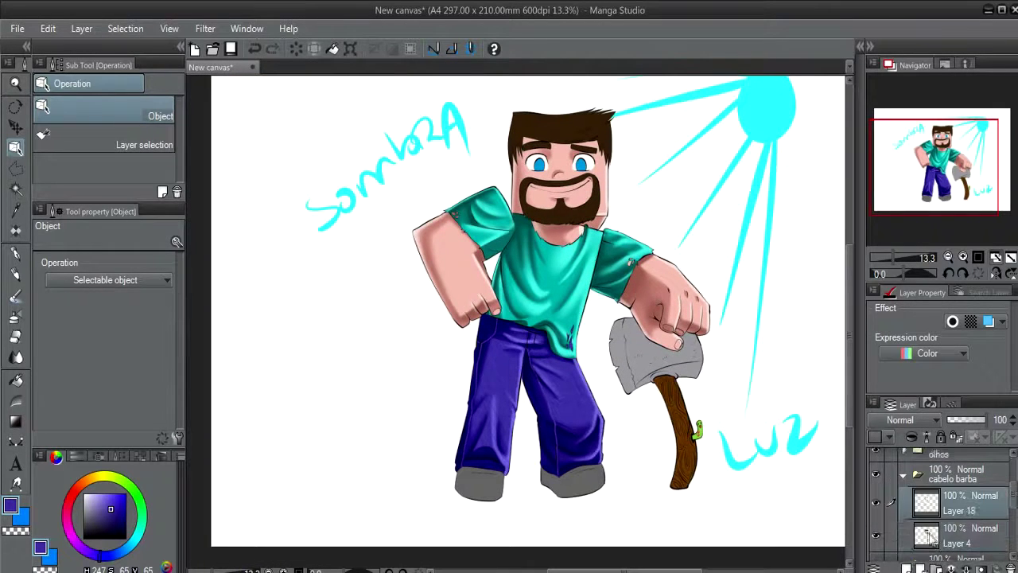
pyautogui.click(936, 506)
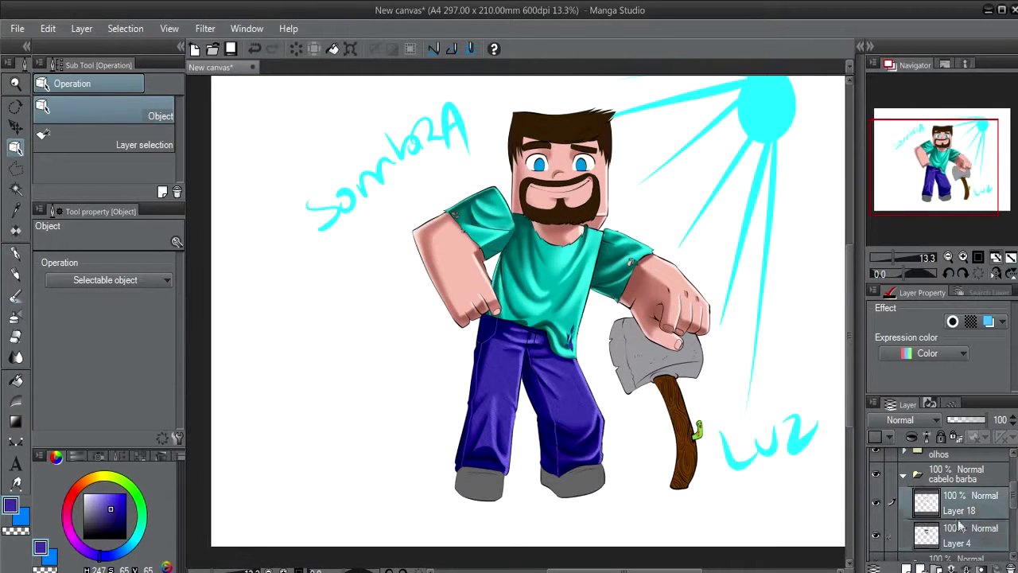
pyautogui.scroll(2, 628, 310)
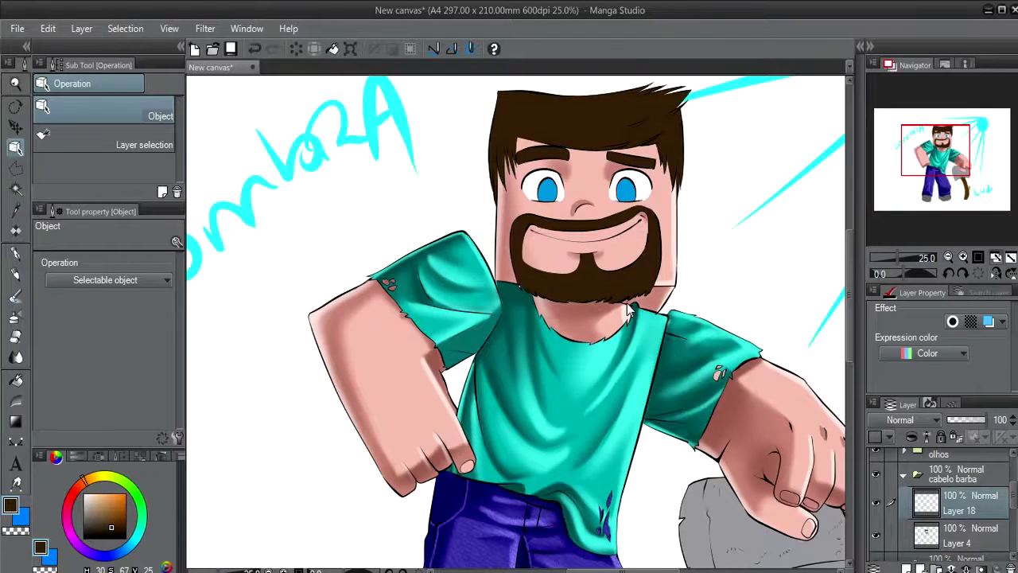
pyautogui.scroll(2, 628, 310)
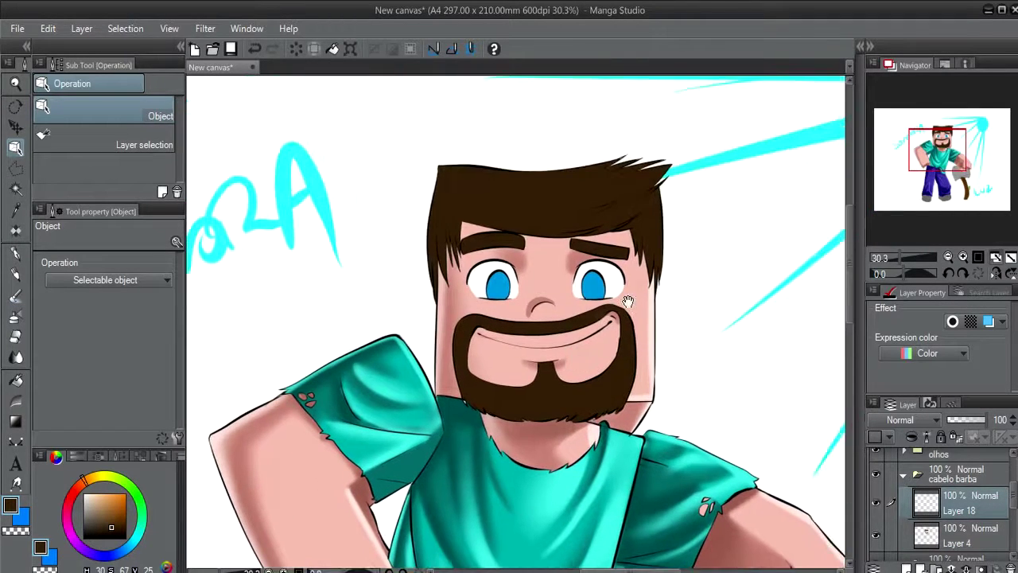
# Sample the hair's dark brown with the eyedropper and switch to the G-pen.
pyautogui.moveTo(616, 330); pyautogui.dragTo(628, 353)
pyautogui.rightClick(560, 231)
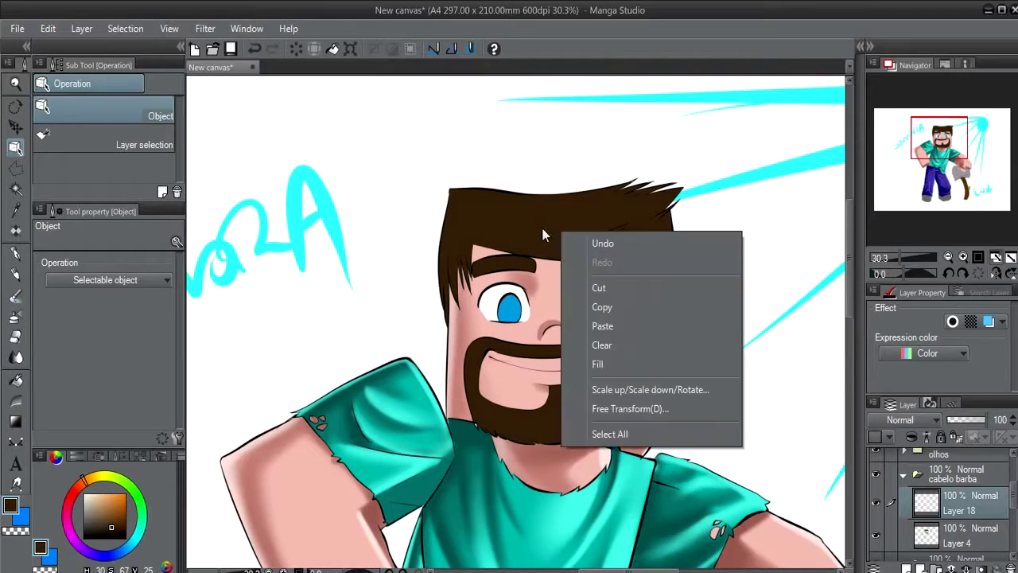
pyautogui.click(541, 239)
pyautogui.press('i')
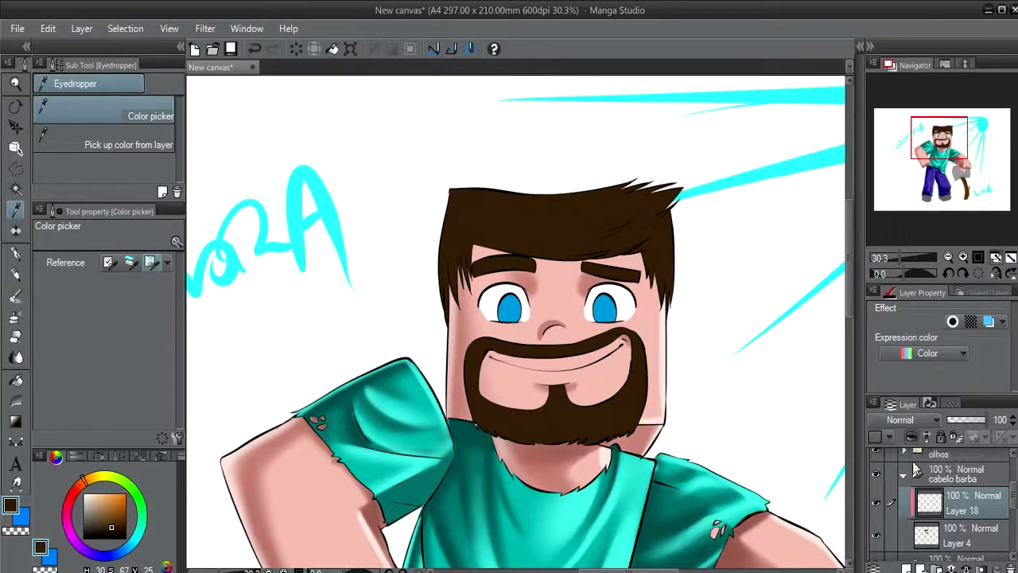
pyautogui.press('p')
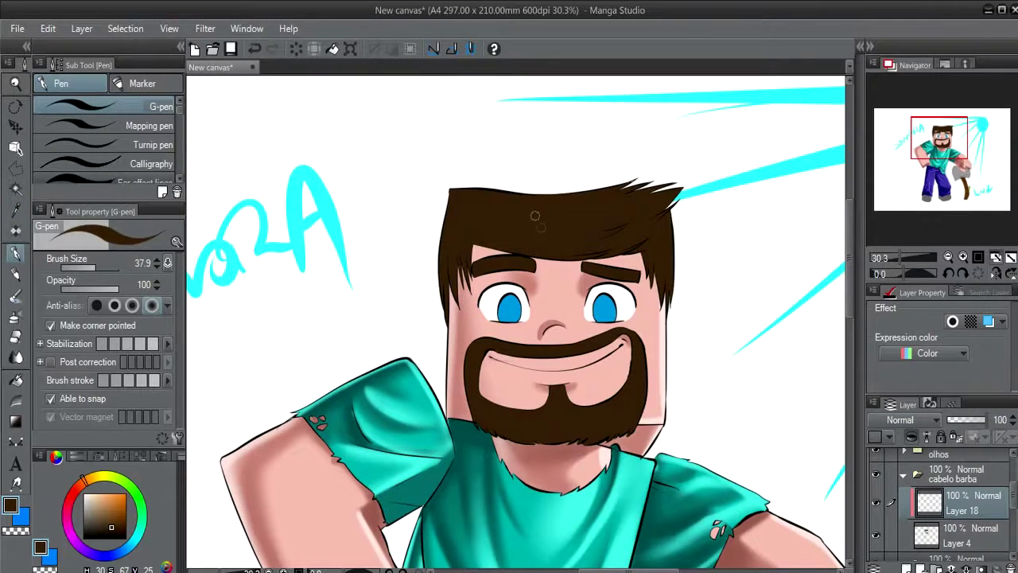
# Darken the brown drawing colour and turn the canvas sideways around Steve's face.
pyautogui.click(114, 532)
pyautogui.moveTo(113, 531); pyautogui.dragTo(117, 533)
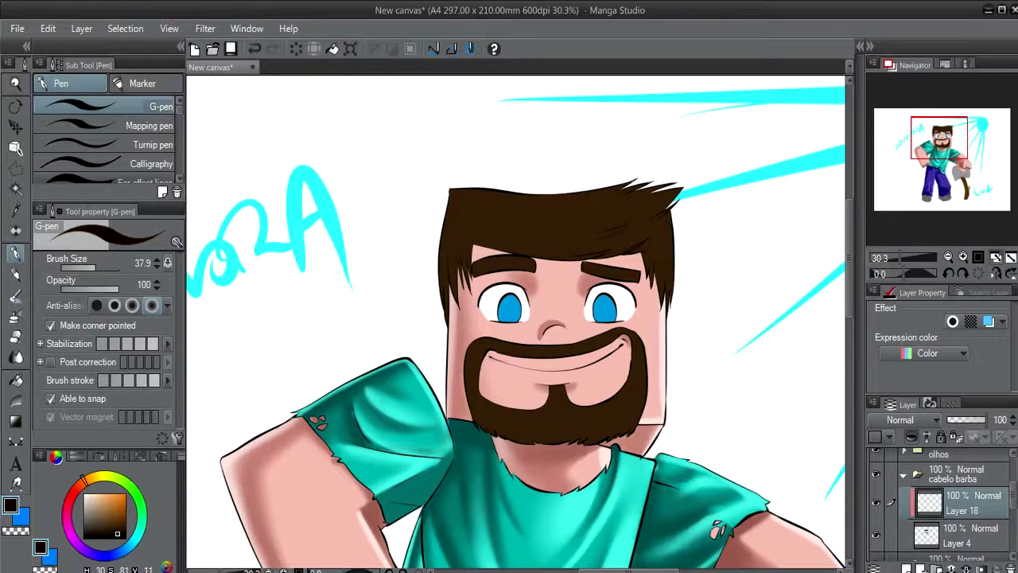
pyautogui.moveTo(841, 234); pyautogui.dragTo(629, 307)
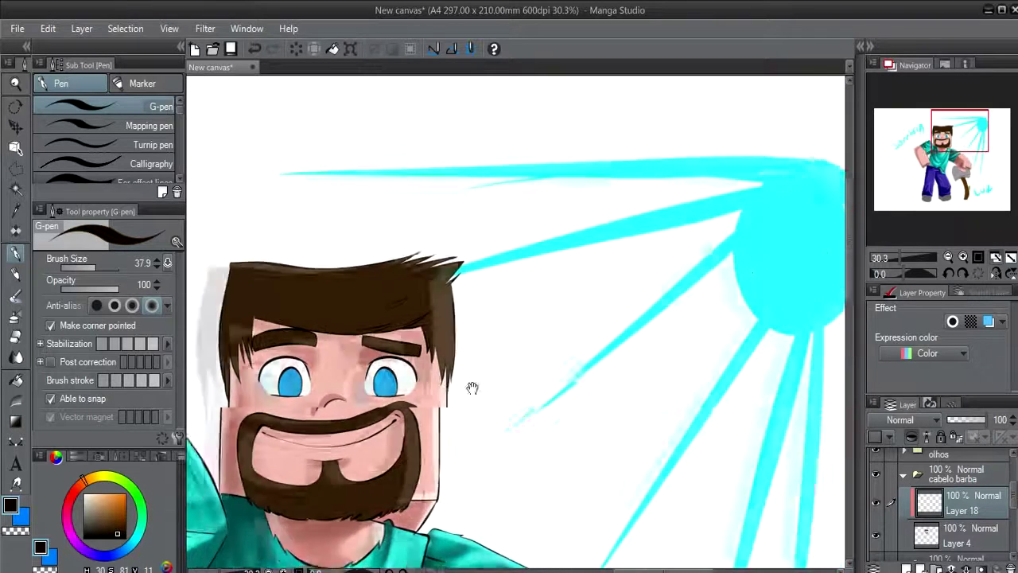
pyautogui.moveTo(470, 390); pyautogui.dragTo(576, 376)
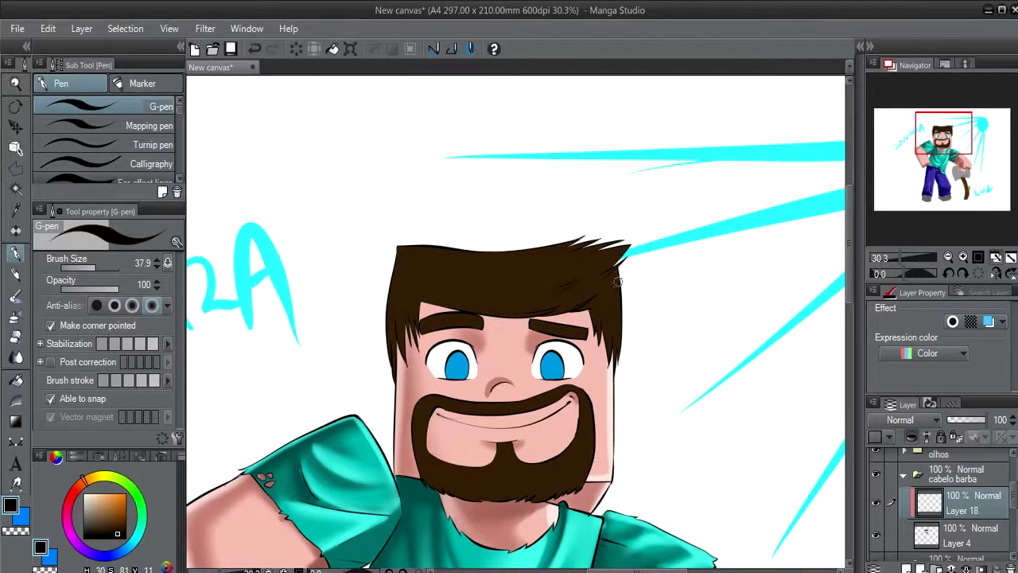
pyautogui.press('r')
pyautogui.moveTo(618, 280)
pyautogui.mouseDown()
pyautogui.moveTo(565, 357)
pyautogui.moveTo(552, 318)
pyautogui.mouseUp()
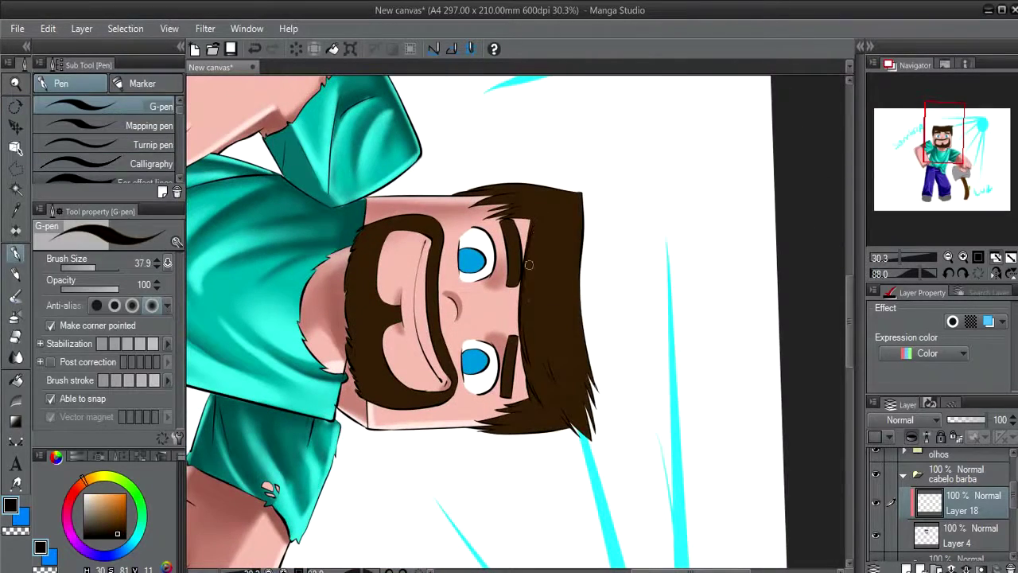
# Paint dark brown strokes down the hair, then rotate the canvas nearly upright.
pyautogui.moveTo(528, 231); pyautogui.dragTo(526, 366)
pyautogui.moveTo(538, 225); pyautogui.dragTo(539, 356)
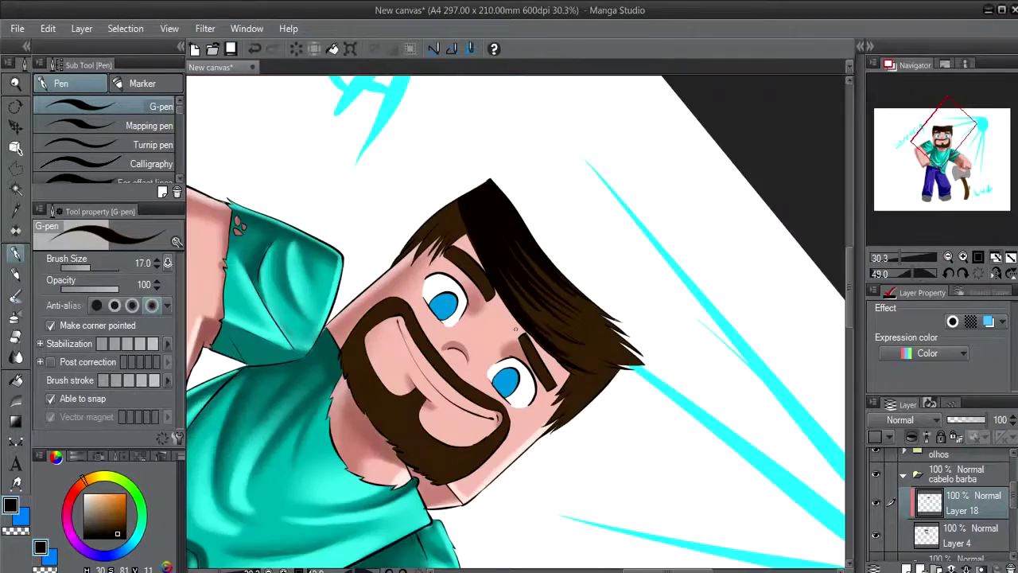
pyautogui.moveTo(476, 391); pyautogui.dragTo(535, 412)
pyautogui.press('r')
pyautogui.moveTo(496, 267); pyautogui.dragTo(503, 249)
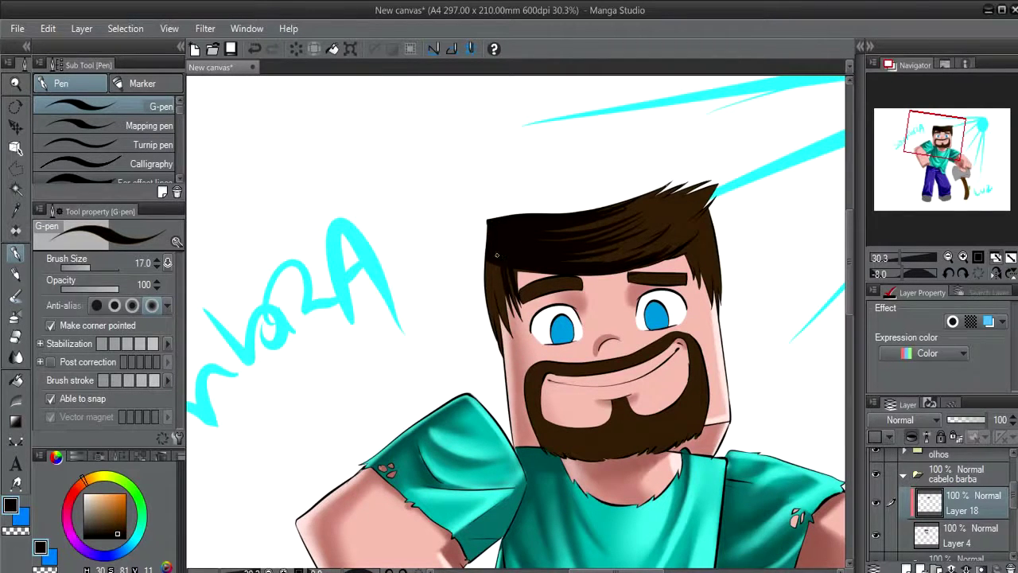
# Darken the hair's left and right edges, then reset canvas rotation to upright.
pyautogui.moveTo(503, 331); pyautogui.dragTo(496, 269)
pyautogui.moveTo(493, 256); pyautogui.dragTo(491, 296)
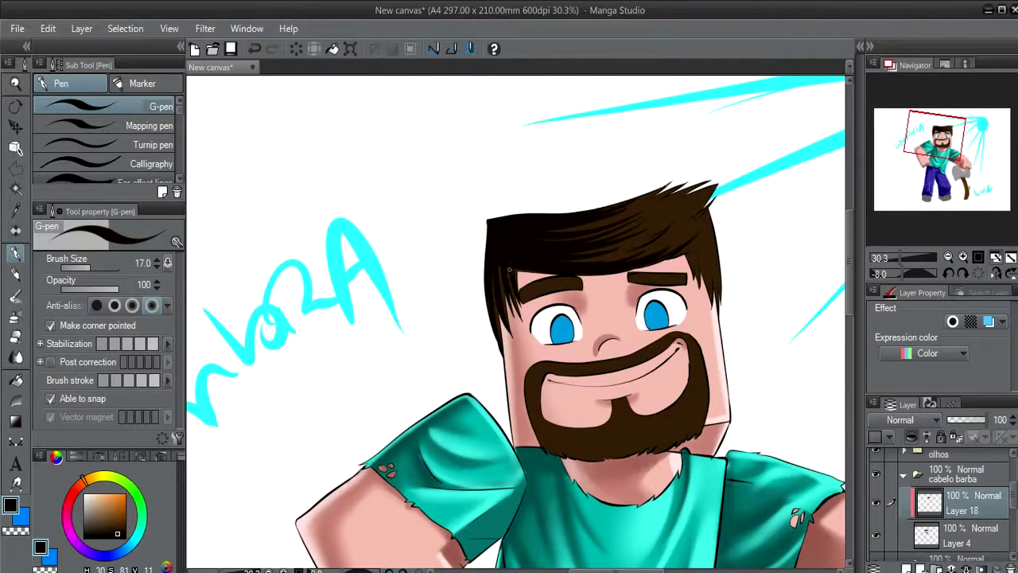
pyautogui.moveTo(703, 282); pyautogui.dragTo(695, 239)
pyautogui.moveTo(609, 315); pyautogui.dragTo(569, 167)
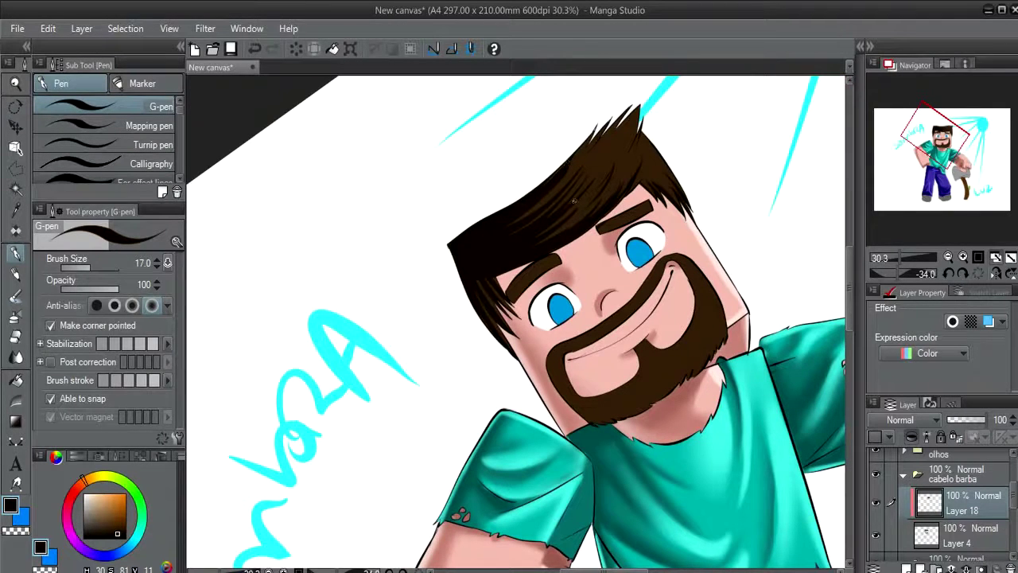
pyautogui.click(980, 273)
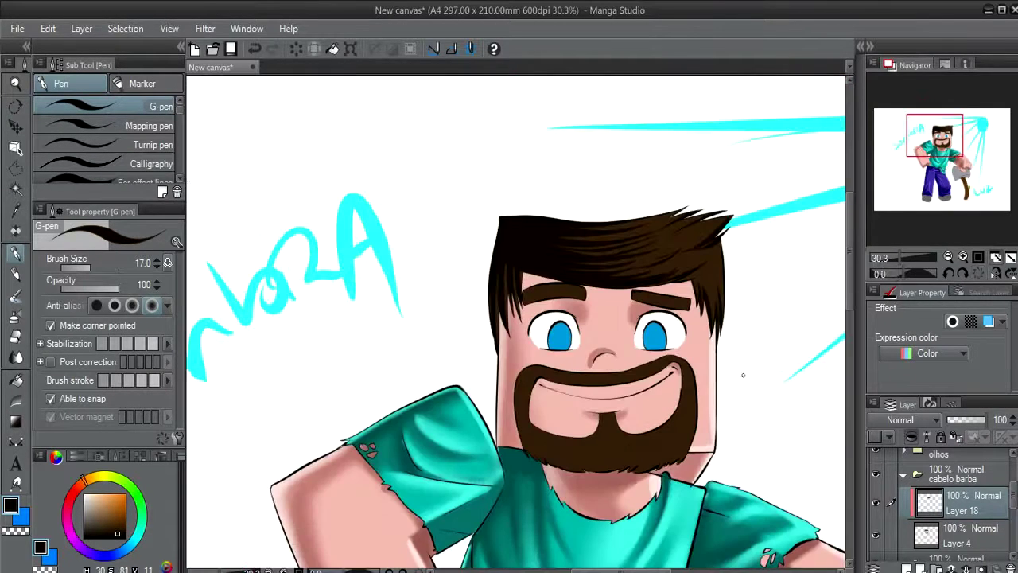
pyautogui.moveTo(639, 325)
pyautogui.mouseDown()
pyautogui.moveTo(628, 244)
pyautogui.moveTo(623, 316)
pyautogui.mouseUp()
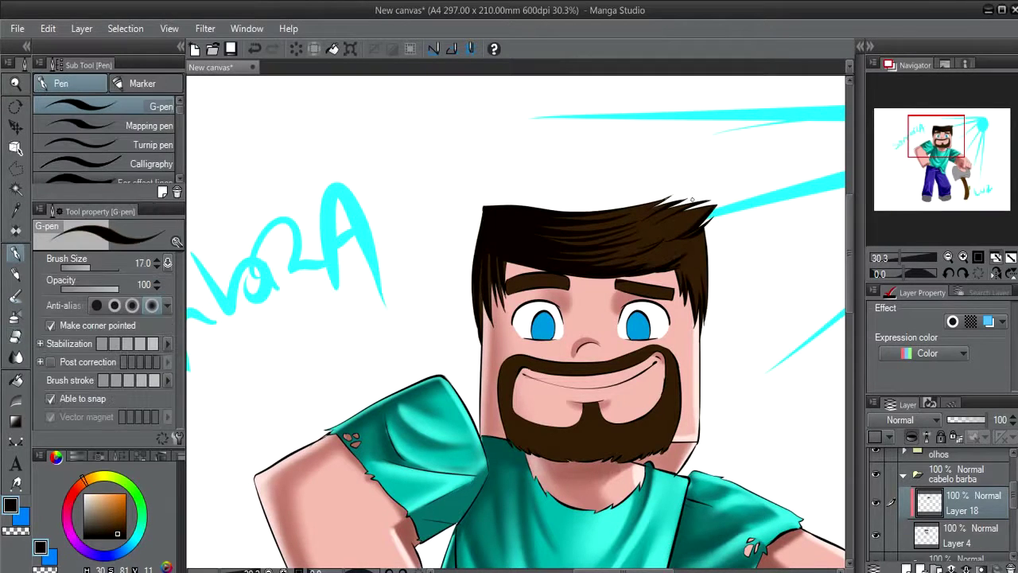
# Add Layer 19 clipped to the hair layer and pick a lighter orange-brown.
pyautogui.click(906, 567)
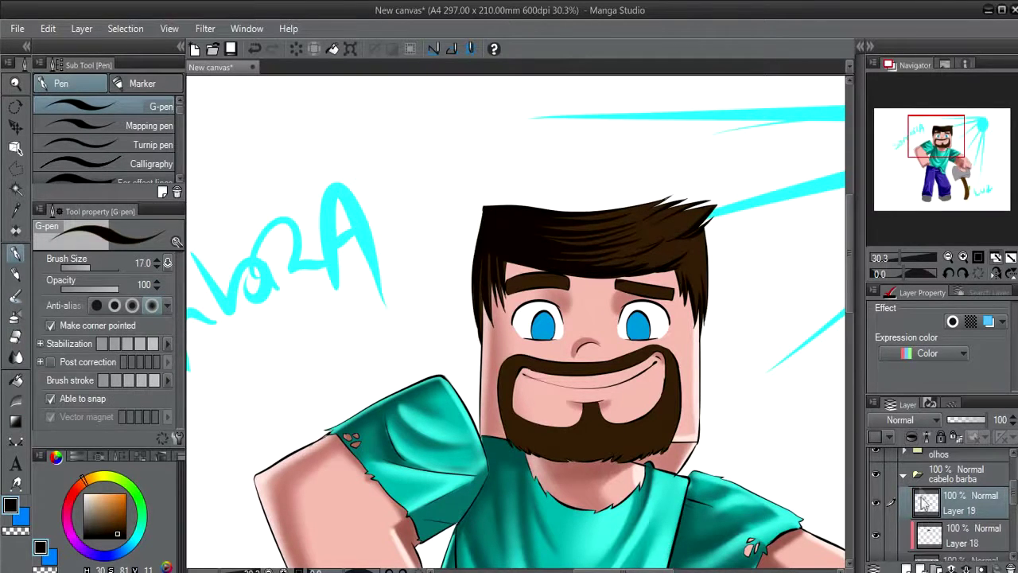
pyautogui.click(912, 437)
pyautogui.keyDown('alt'); pyautogui.click(703, 232); pyautogui.keyUp('alt')
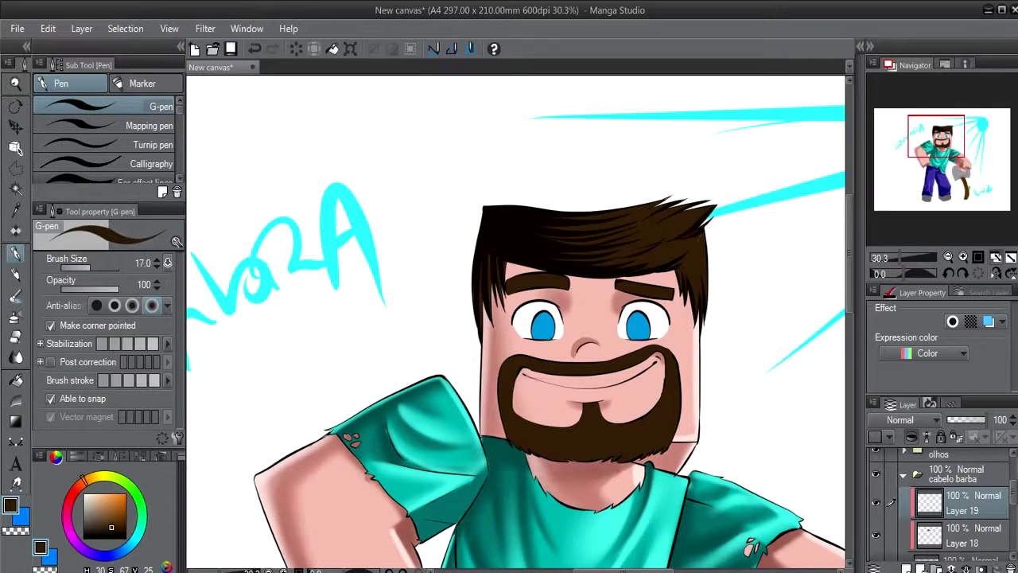
pyautogui.moveTo(112, 526); pyautogui.dragTo(107, 512)
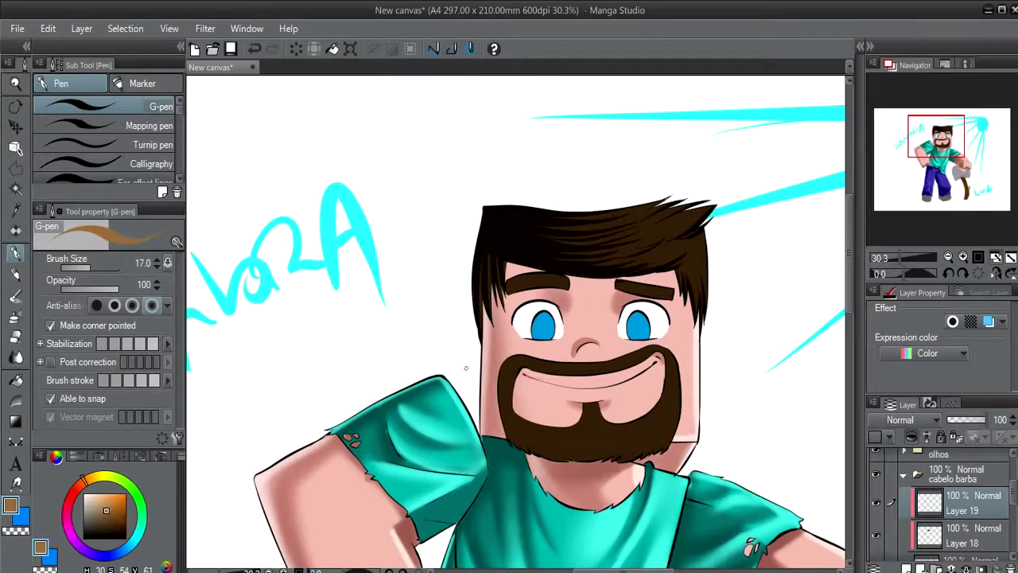
# Paint G-pen highlights down the hair's right edge, across the top and on the left side.
pyautogui.moveTo(704, 234); pyautogui.dragTo(703, 318)
pyautogui.moveTo(715, 204)
pyautogui.mouseDown()
pyautogui.moveTo(674, 212)
pyautogui.moveTo(674, 239)
pyautogui.mouseUp()
pyautogui.hotkey('ctrl', 'z')
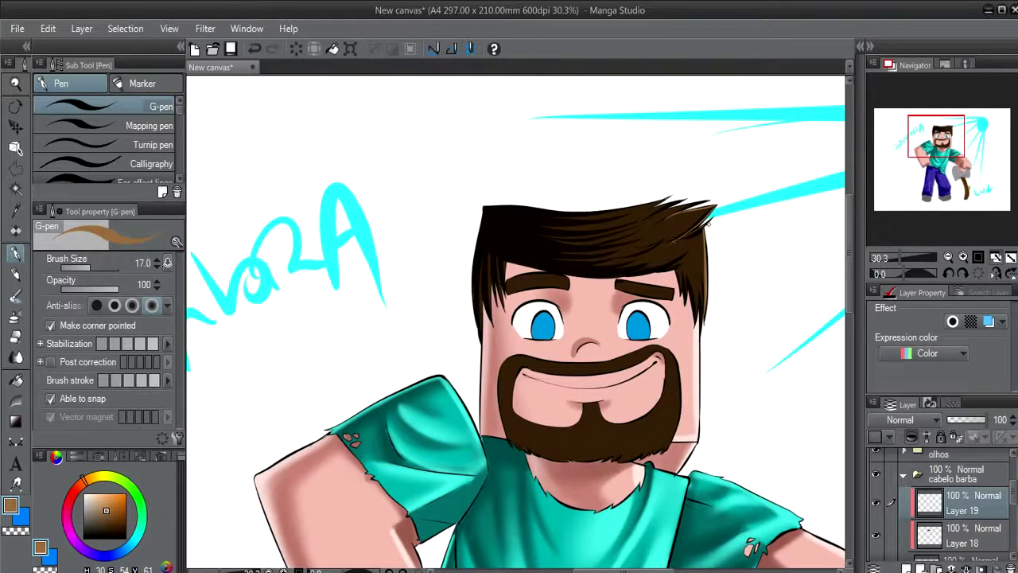
pyautogui.hotkey('ctrl', 'z')
pyautogui.moveTo(706, 199); pyautogui.dragTo(584, 215)
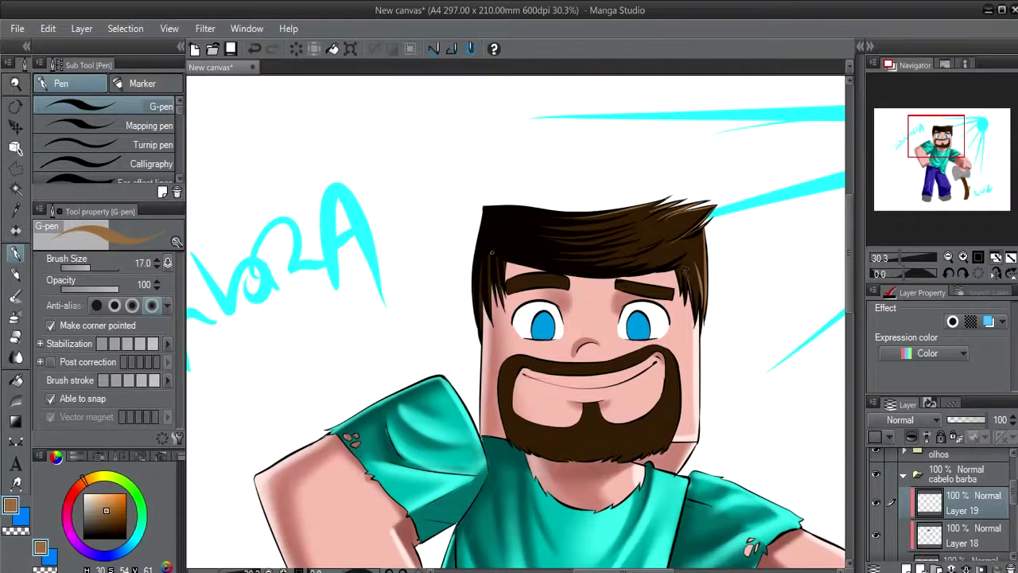
pyautogui.moveTo(492, 253); pyautogui.dragTo(478, 335)
# Rotate the canvas and add thin highlight strands along the hair's left edge.
pyautogui.moveTo(742, 297)
pyautogui.mouseDown()
pyautogui.moveTo(555, 371)
pyautogui.moveTo(474, 322)
pyautogui.moveTo(470, 364)
pyautogui.mouseUp()
pyautogui.moveTo(466, 307); pyautogui.dragTo(474, 355)
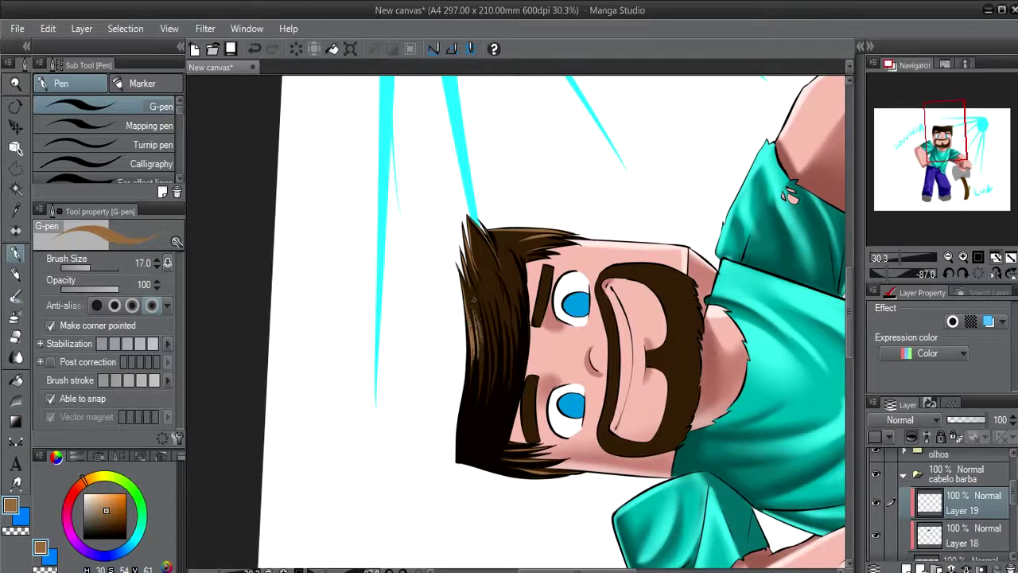
pyautogui.moveTo(474, 299)
pyautogui.mouseDown()
pyautogui.moveTo(485, 354)
pyautogui.moveTo(492, 343)
pyautogui.mouseUp()
pyautogui.moveTo(491, 305); pyautogui.dragTo(496, 329)
pyautogui.moveTo(506, 327); pyautogui.dragTo(499, 283)
pyautogui.hotkey('ctrl', 'z')
pyautogui.moveTo(503, 320)
pyautogui.mouseDown()
pyautogui.moveTo(494, 290)
pyautogui.moveTo(494, 328)
pyautogui.moveTo(513, 267)
pyautogui.mouseUp()
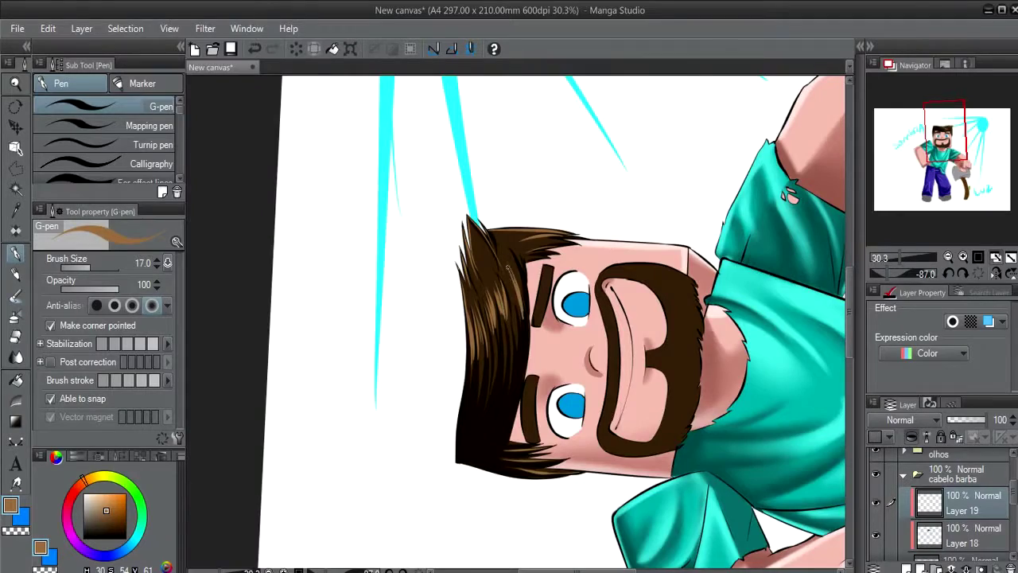
pyautogui.scroll(1, 609, 350)
# Lower Layer 19's opacity to 62% to soften the hair highlights.
pyautogui.scroll(1, 609, 342)
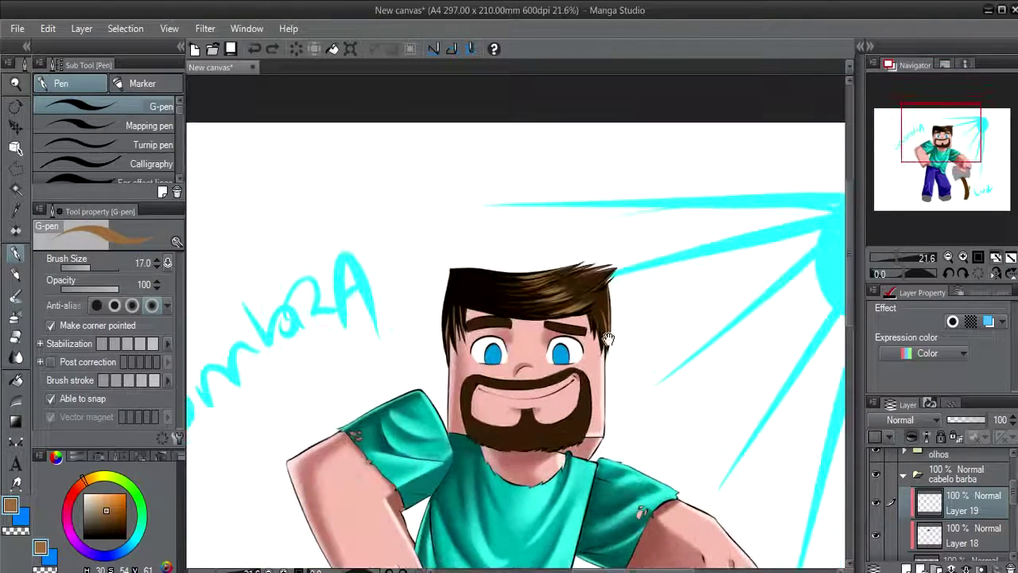
pyautogui.scroll(1, 621, 326)
pyautogui.scroll(1, 650, 296)
pyautogui.moveTo(985, 419); pyautogui.dragTo(971, 423)
pyautogui.moveTo(578, 362); pyautogui.dragTo(577, 355)
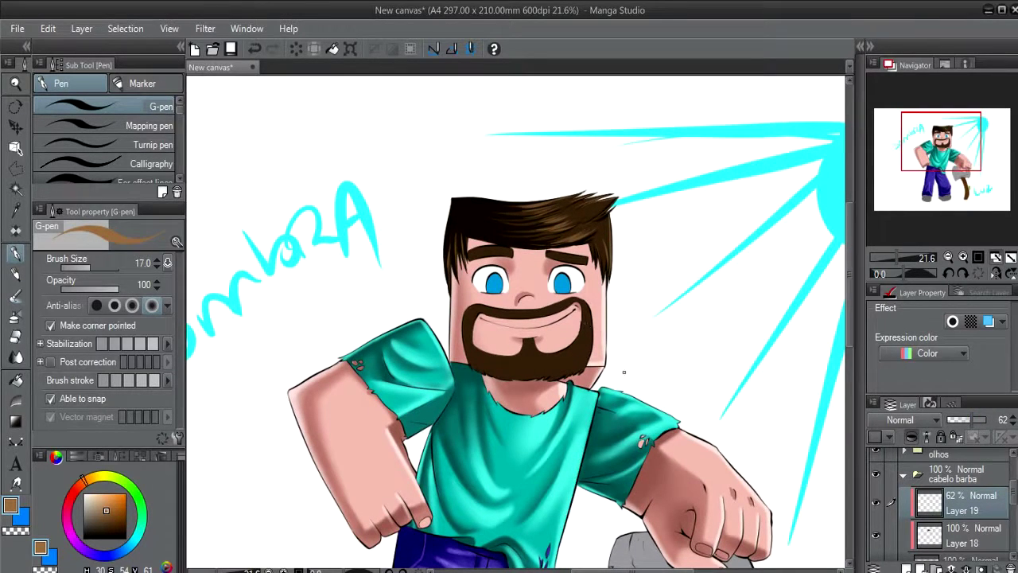
# Return to hair base Layer 18 with the Fill tool active.
pyautogui.click(962, 535)
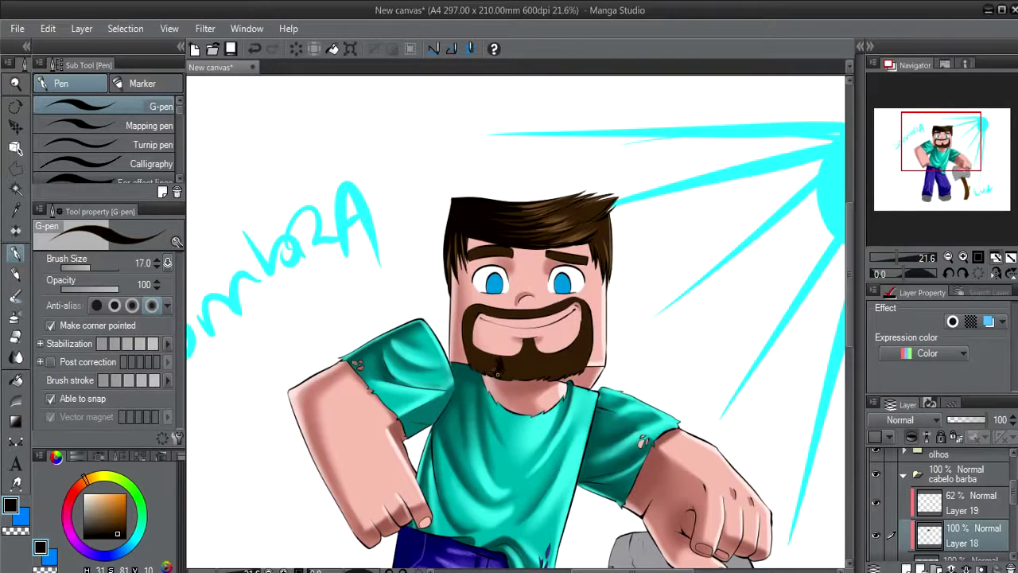
pyautogui.press('g')
pyautogui.press('p')
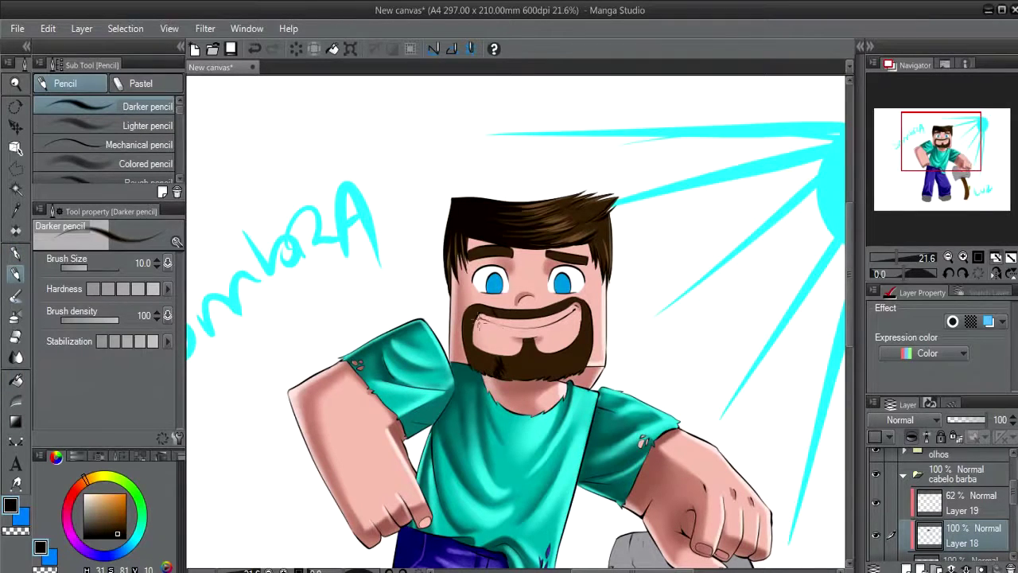
pyautogui.press('g')
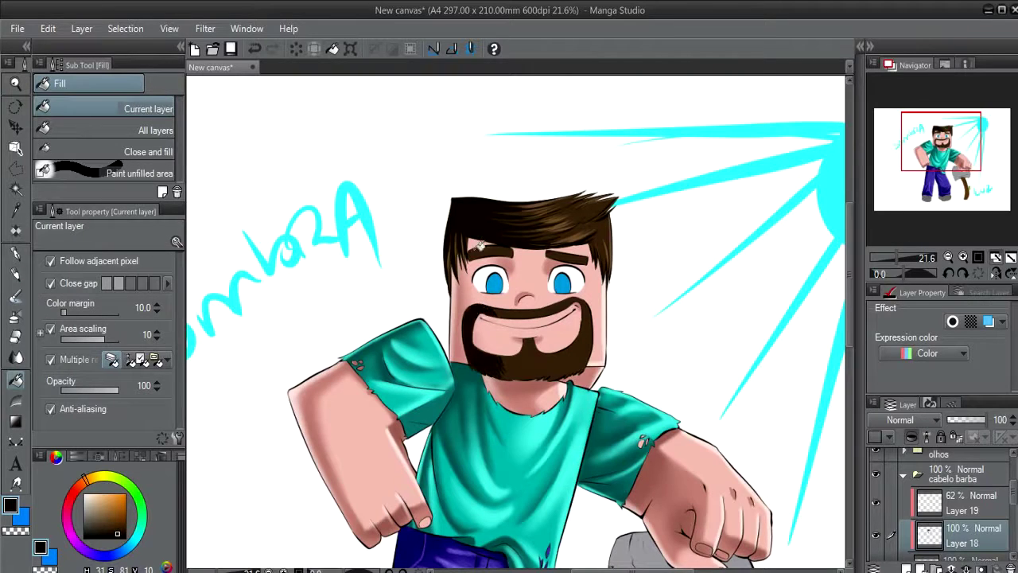
pyautogui.press('p')
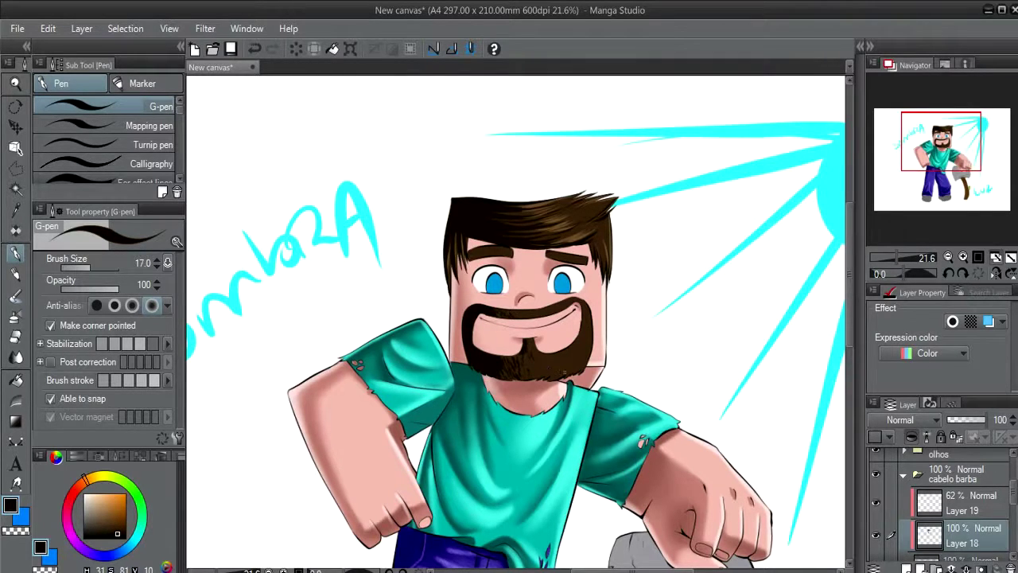
pyautogui.hotkey('shift', 'space')
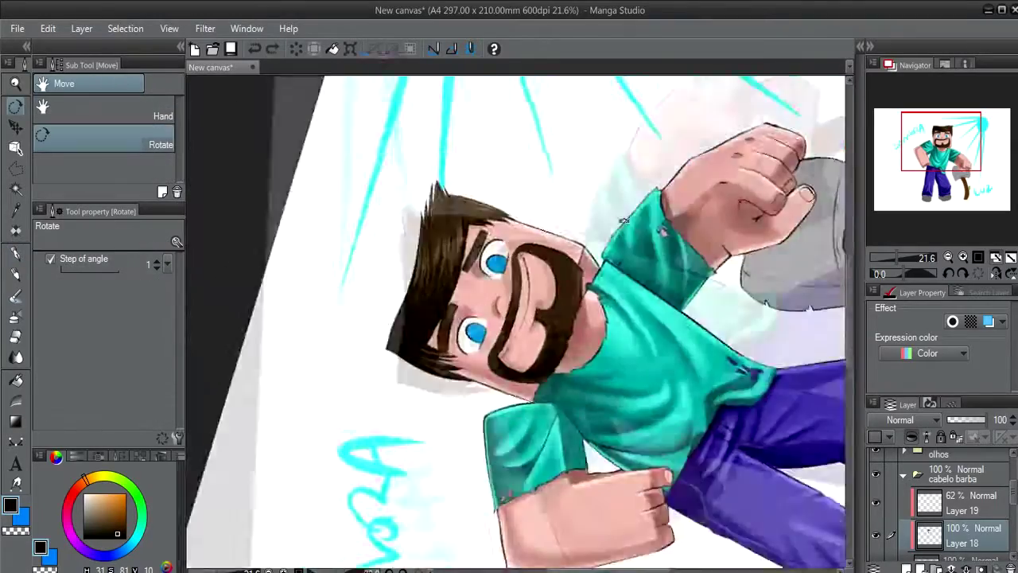
pyautogui.moveTo(554, 374); pyautogui.dragTo(458, 325)
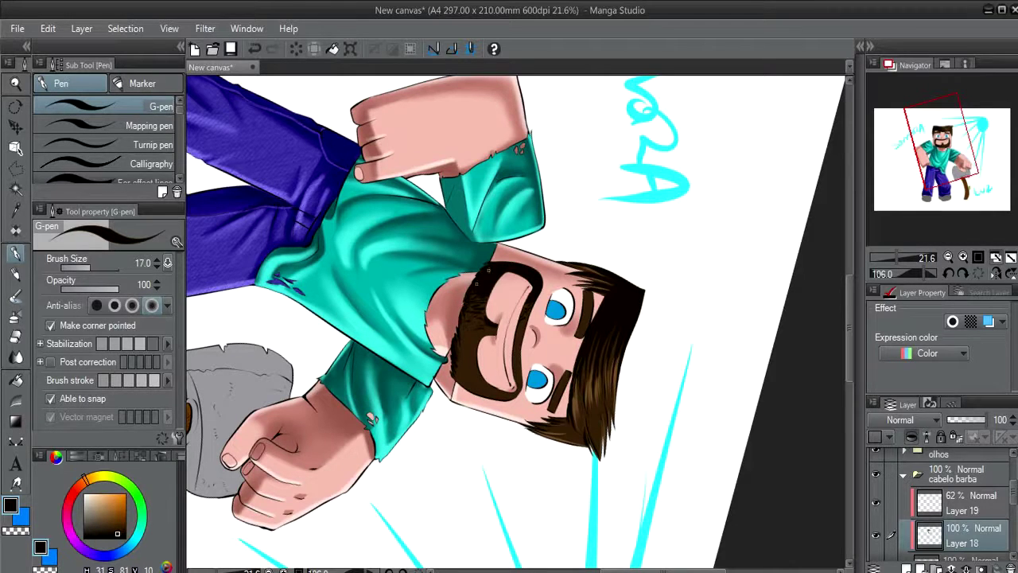
# Reset the canvas rotation and add speckled hair-brown texture to the lower beard.
pyautogui.hotkey('ctrl', '@')
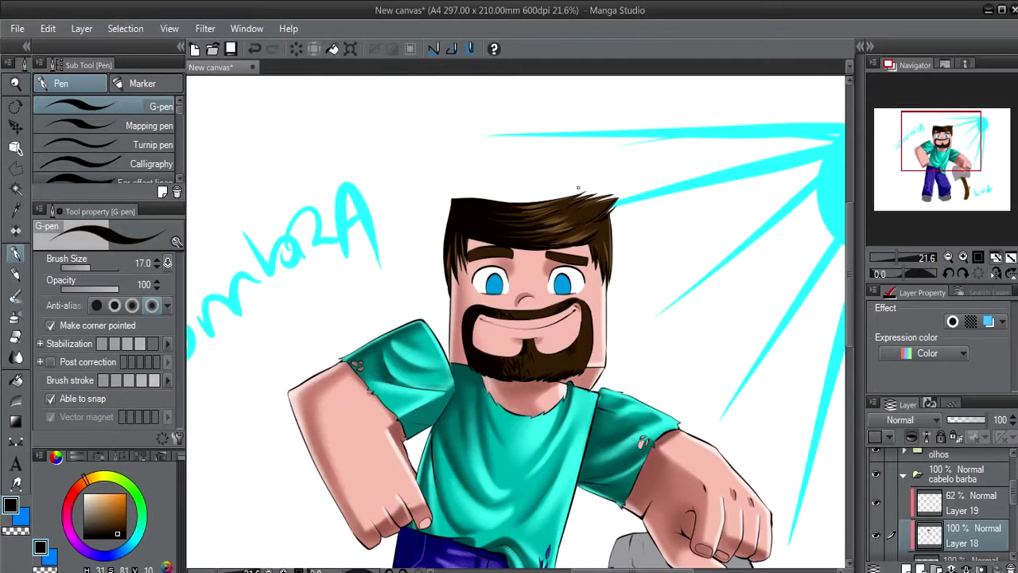
pyautogui.keyDown('alt'); pyautogui.click(558, 225); pyautogui.keyUp('alt')
pyautogui.click(937, 501)
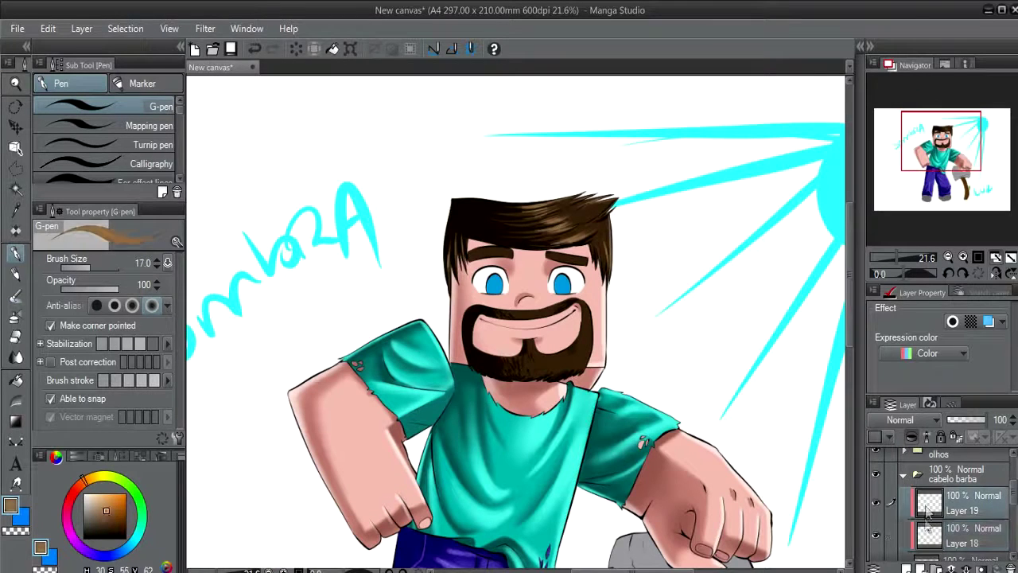
pyautogui.moveTo(521, 368); pyautogui.dragTo(563, 364)
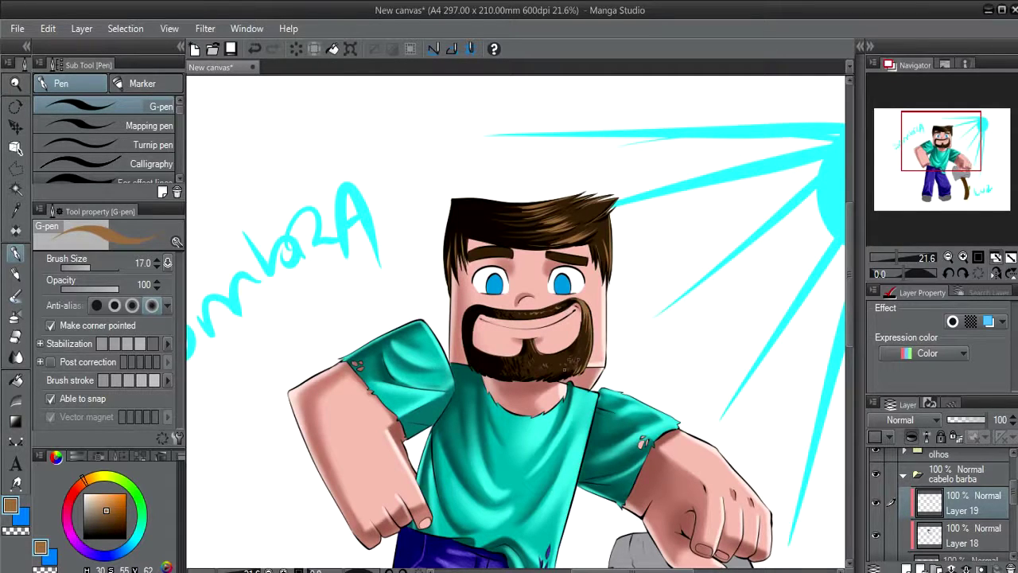
# Resample the hair brown for the G-pen, undo the last eyebrow stroke, and collapse cabelo barba.
pyautogui.press('b')
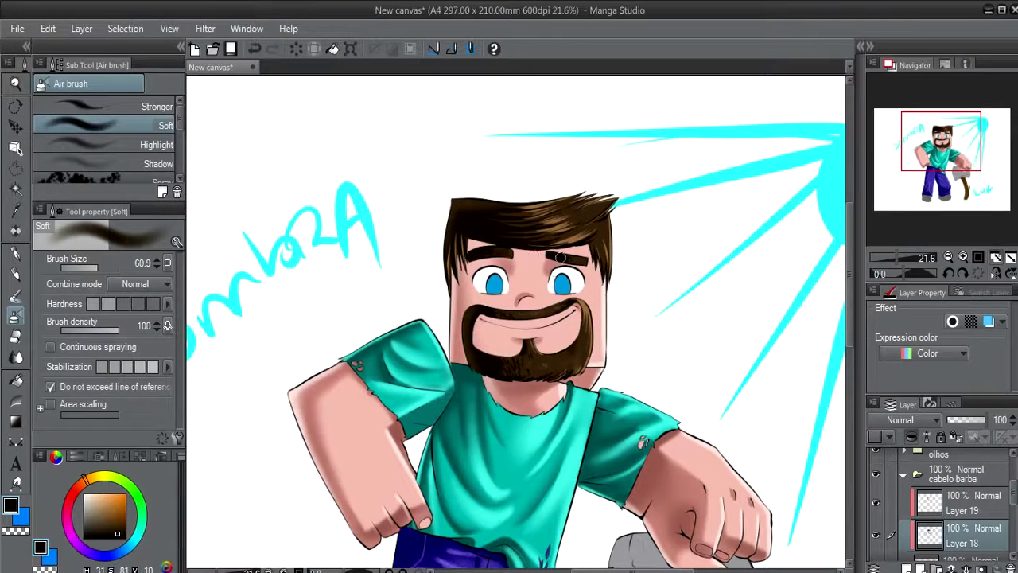
pyautogui.keyDown('alt'); pyautogui.click(557, 220); pyautogui.keyUp('alt')
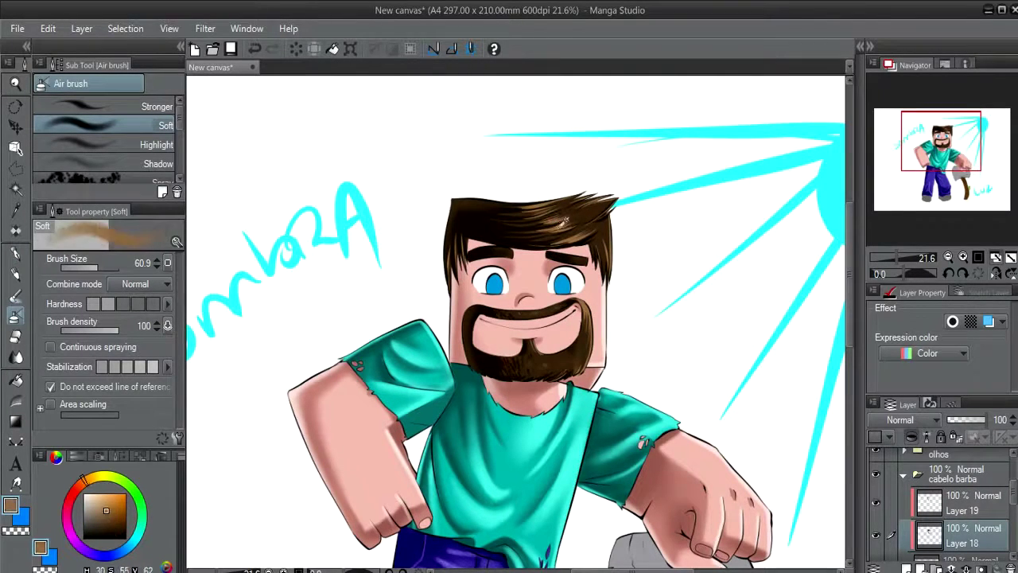
pyautogui.keyDown('alt'); pyautogui.click(563, 222); pyautogui.keyUp('alt')
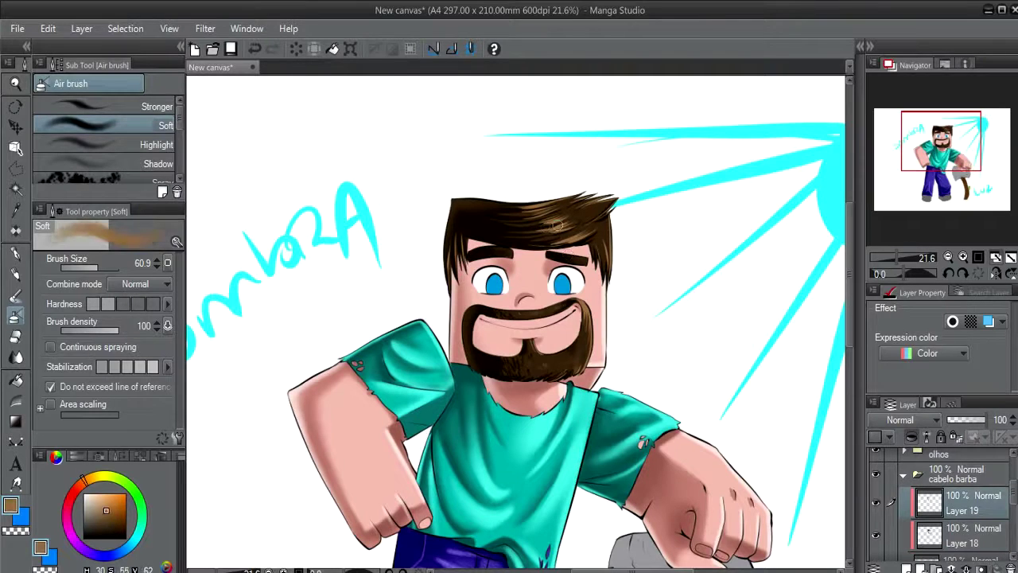
pyautogui.press('p')
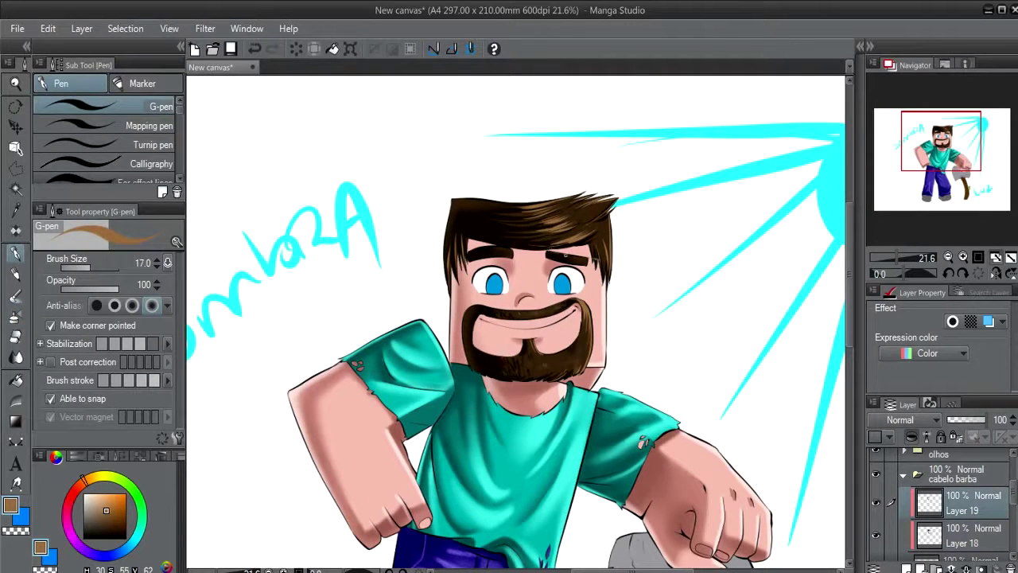
pyautogui.hotkey('ctrl', 'z')
pyautogui.hotkey('ctrl', 'z')
pyautogui.click(903, 475)
pyautogui.scroll(2, 939, 501)
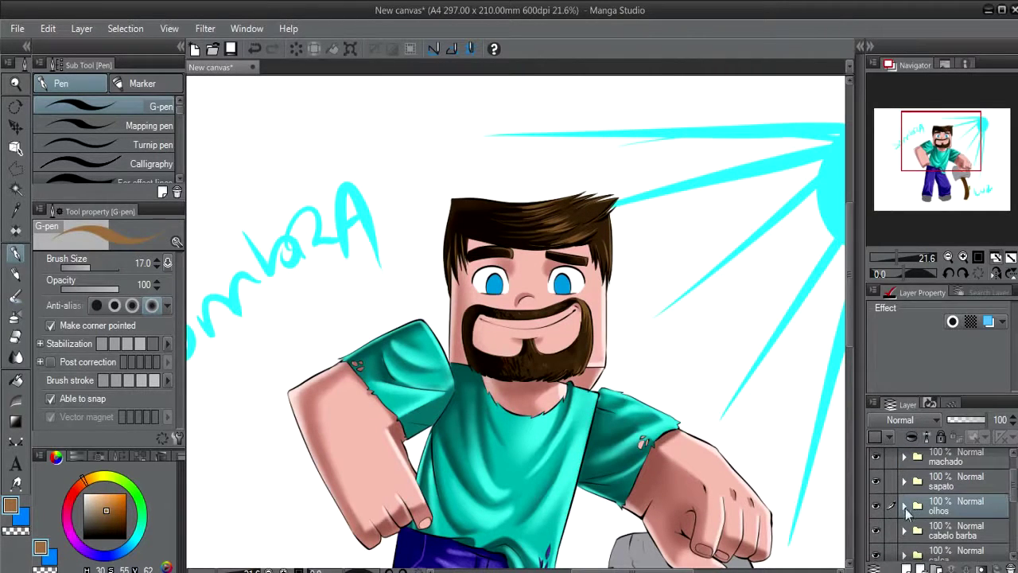
# Expand the olhos group, check the eye layers, and add a new layer above Layer 5.
pyautogui.click(904, 506)
pyautogui.scroll(-2, 939, 509)
pyautogui.click(955, 519)
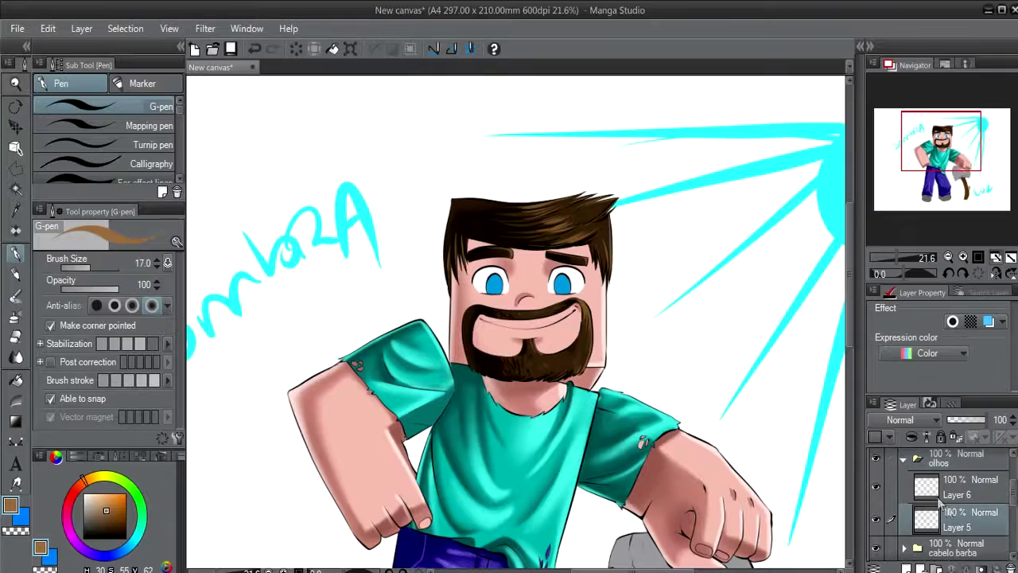
pyautogui.hotkey('ctrl', 'z')
pyautogui.click(880, 521)
pyautogui.click(885, 493)
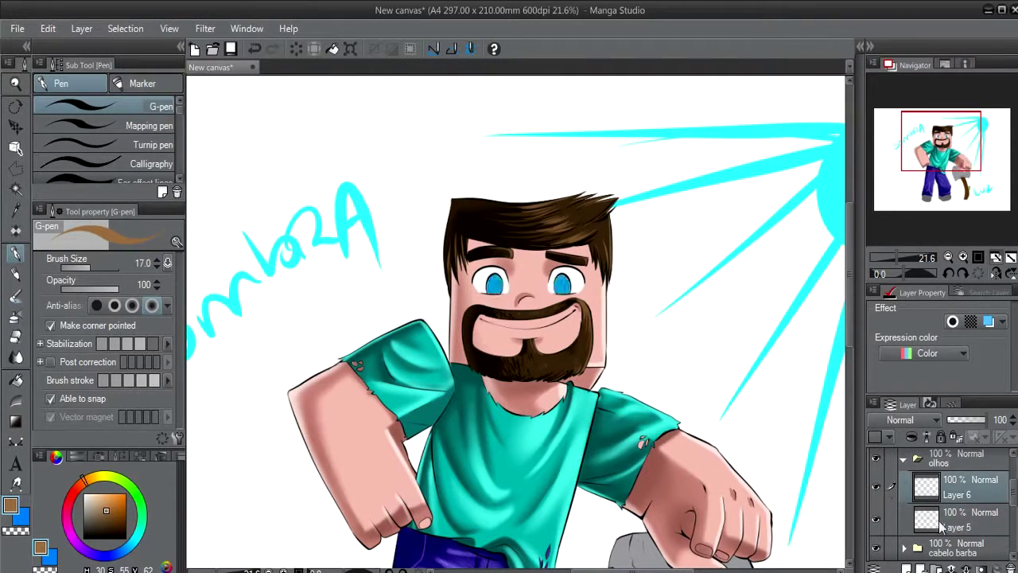
pyautogui.click(929, 521)
pyautogui.click(906, 568)
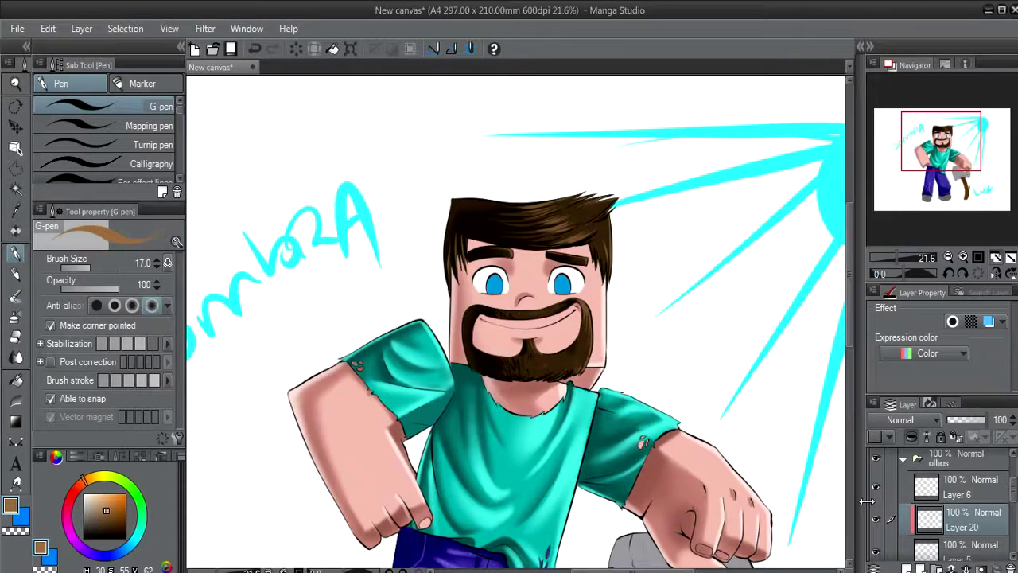
# Airbrush and blur pale blue eye shading at size 40, then add a layer above Layer 6.
pyautogui.click(84, 500)
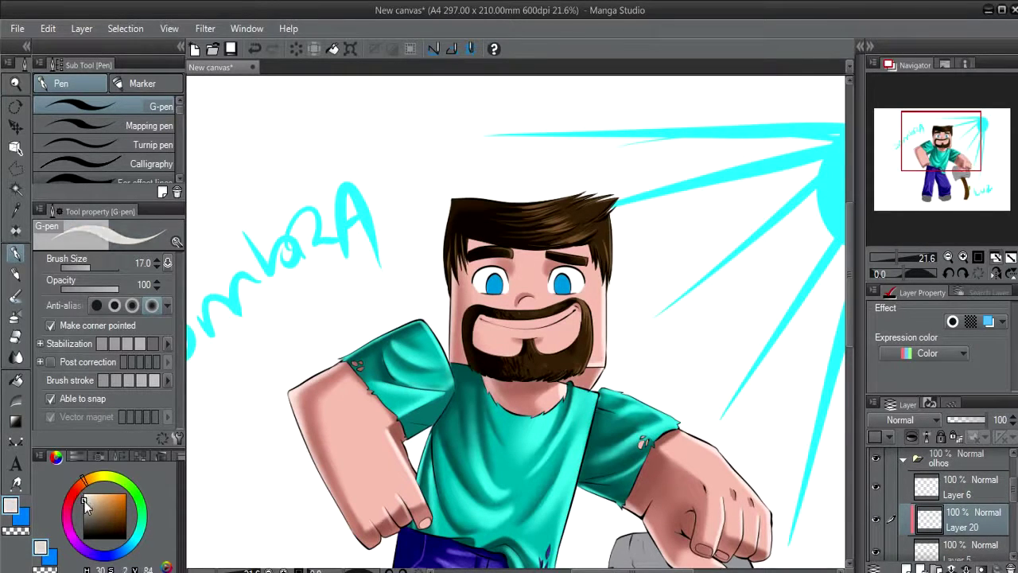
pyautogui.click(132, 552)
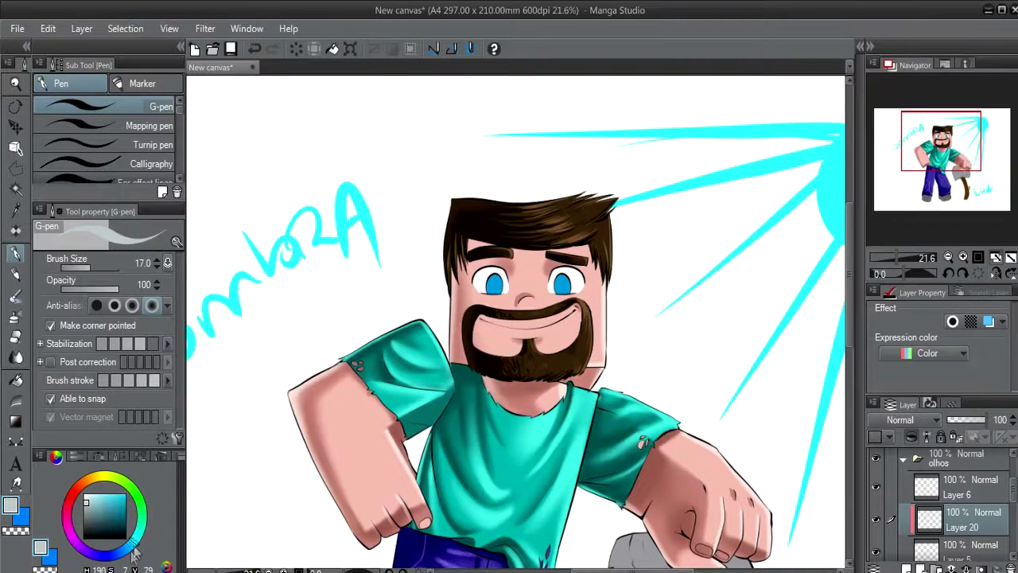
pyautogui.click(88, 499)
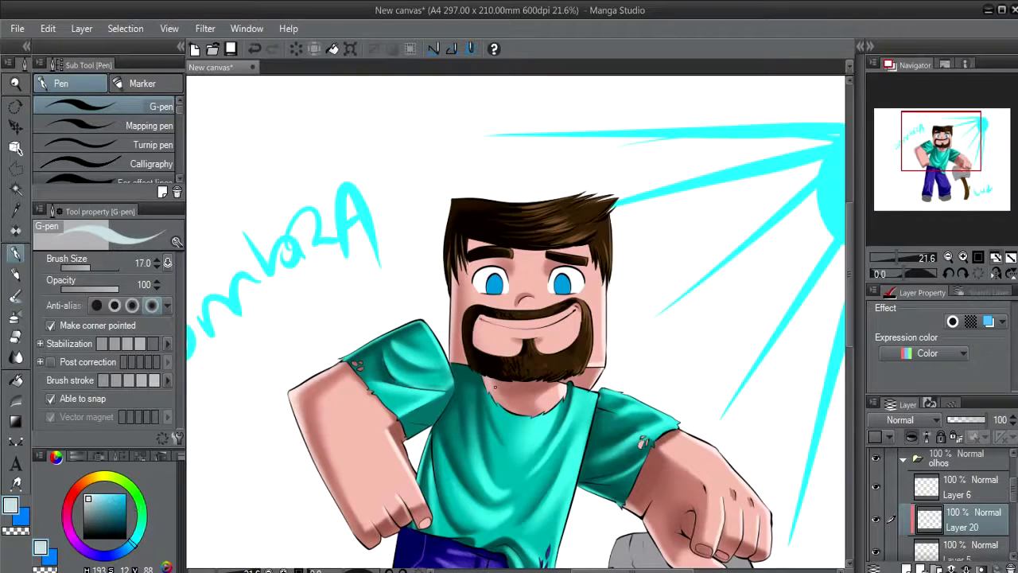
pyautogui.press('b')
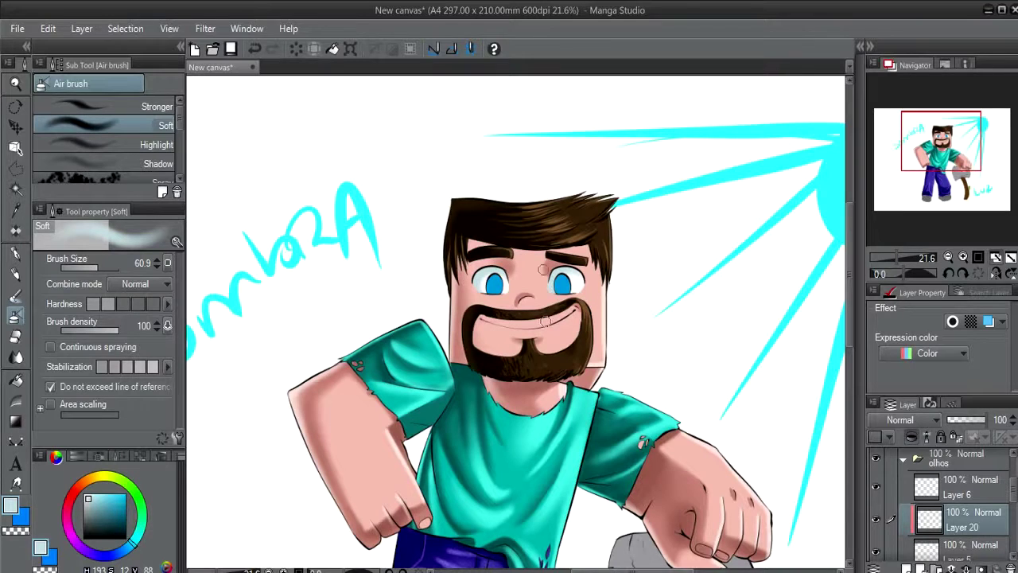
pyautogui.press('j')
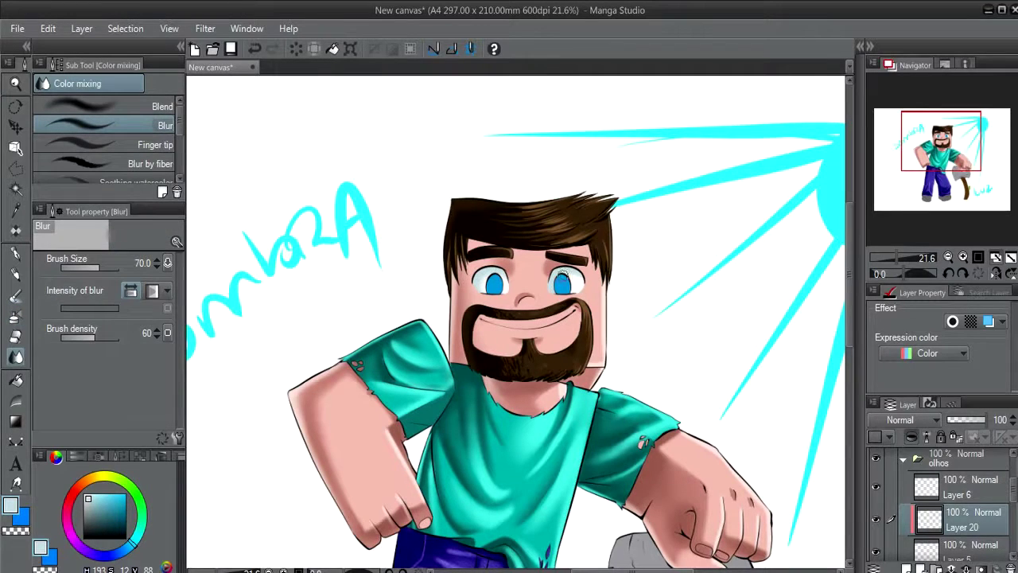
pyautogui.press('b')
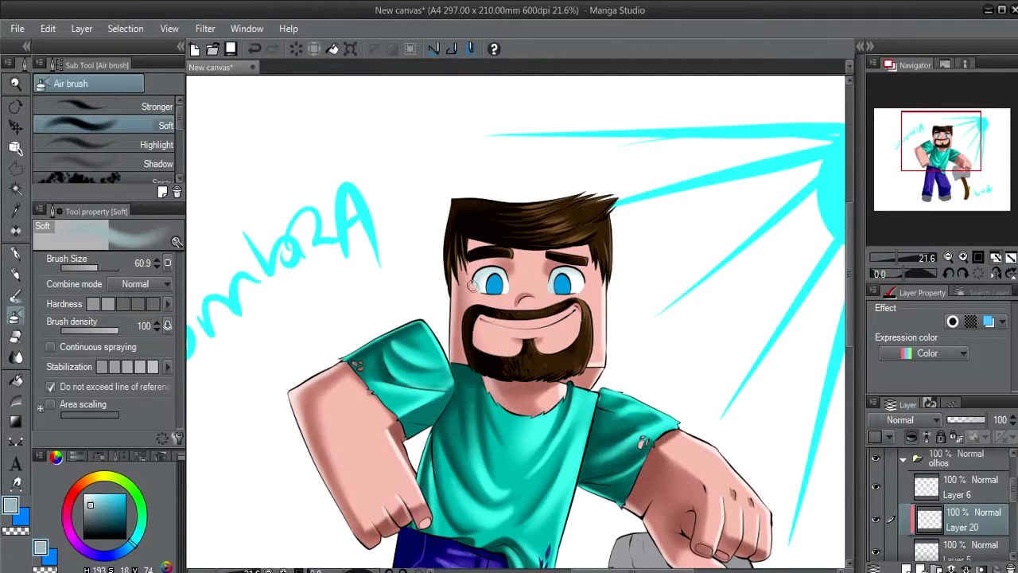
pyautogui.press('[')
pyautogui.press('[')
pyautogui.press('[')
pyautogui.keyDown('alt'); pyautogui.click(565, 269); pyautogui.keyUp('alt')
pyautogui.click(946, 487)
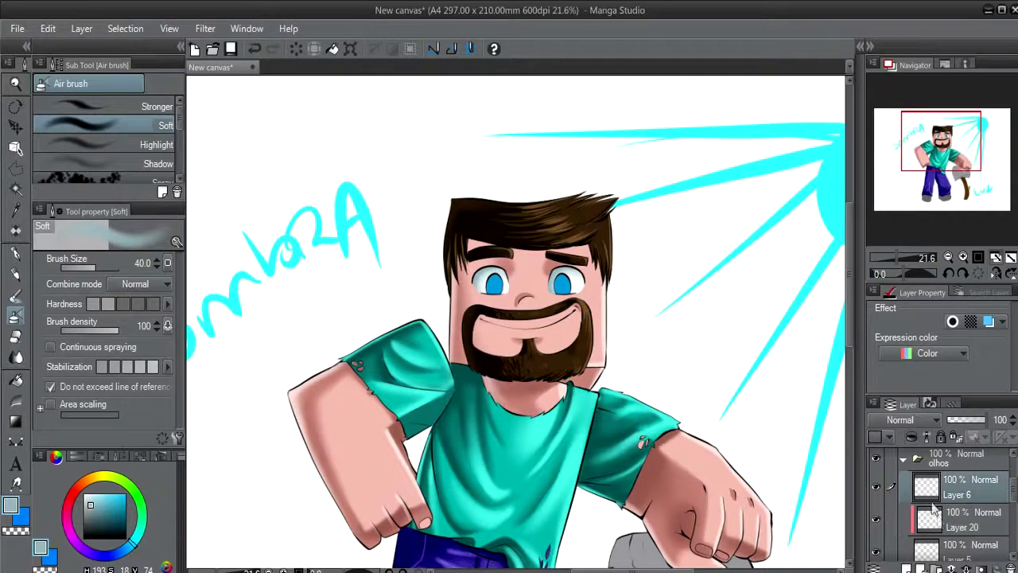
pyautogui.click(907, 567)
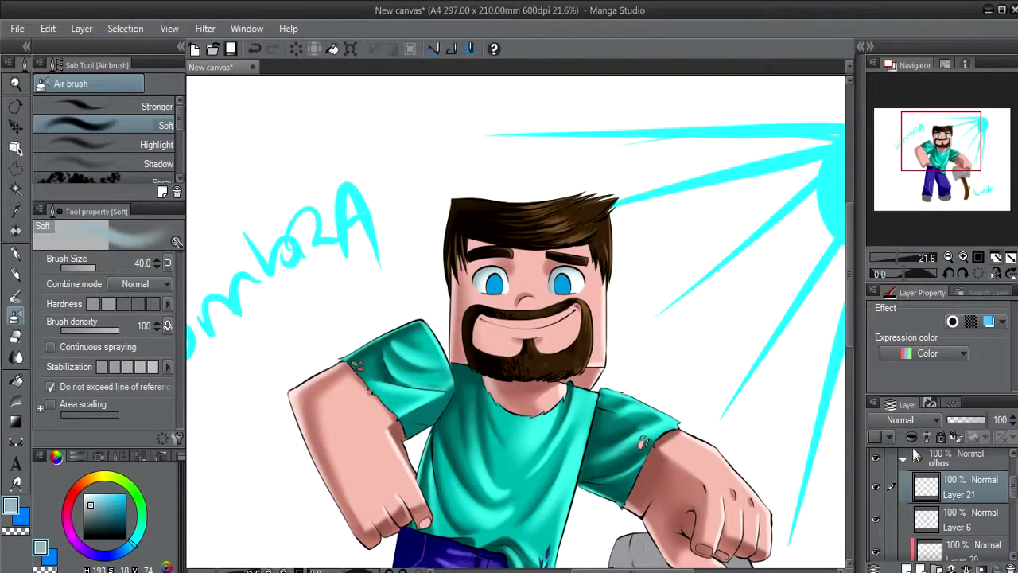
# Clip Layer 21 to the eye layer and pick a darker saturated blue for the irises.
pyautogui.click(911, 437)
pyautogui.keyDown('alt'); pyautogui.click(558, 271); pyautogui.keyUp('alt')
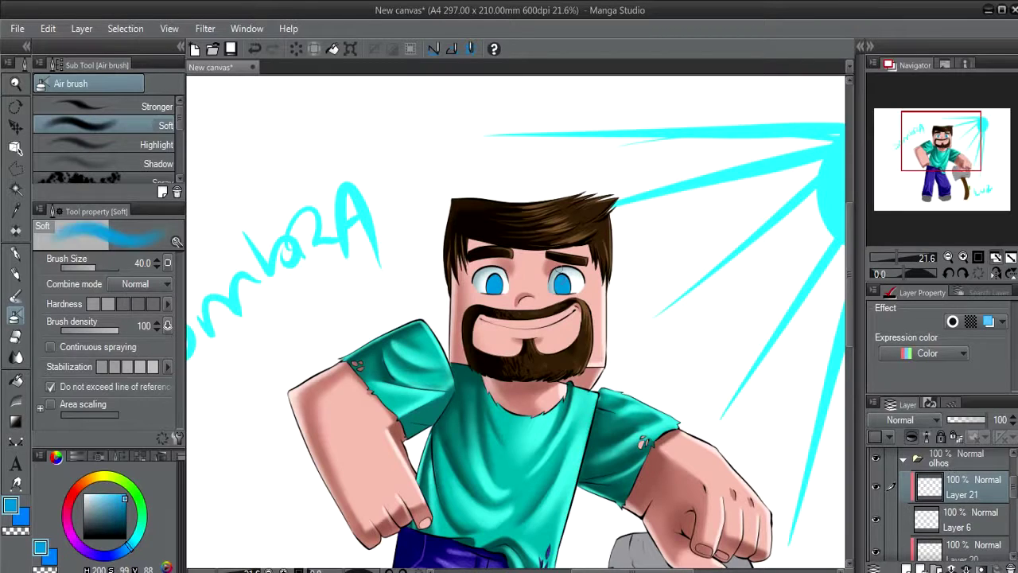
pyautogui.moveTo(127, 507); pyautogui.dragTo(124, 517)
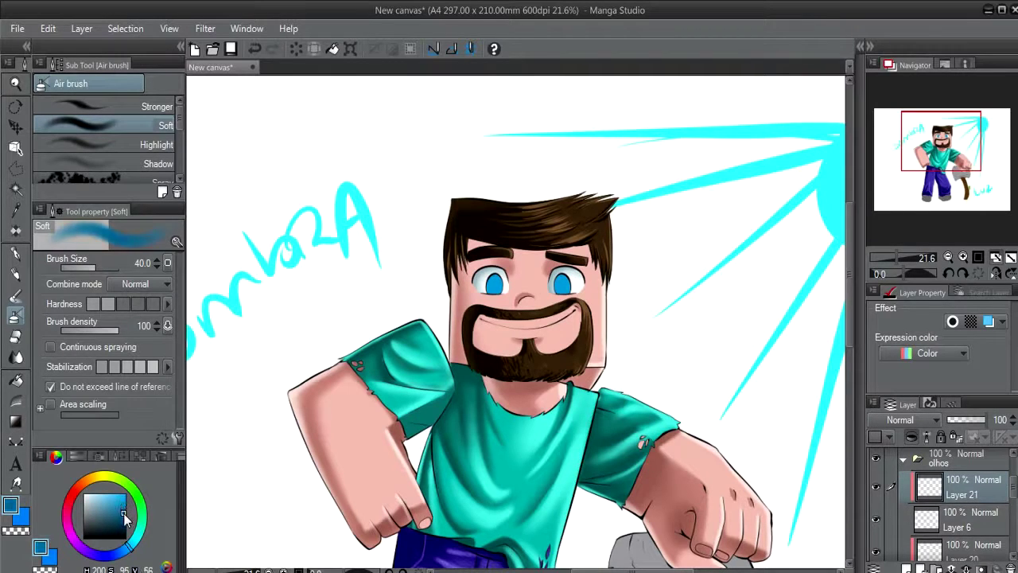
pyautogui.press('p')
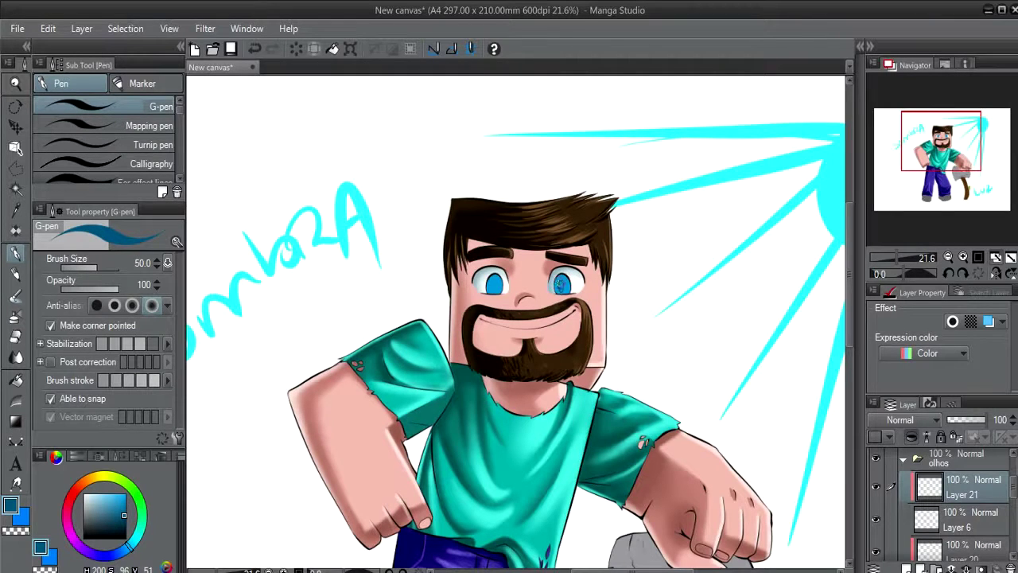
pyautogui.keyDown('alt'); pyautogui.click(562, 284); pyautogui.keyUp('alt')
# Airbrush the irises darker blue at size about 145, then pick light cyan.
pyautogui.press('b')
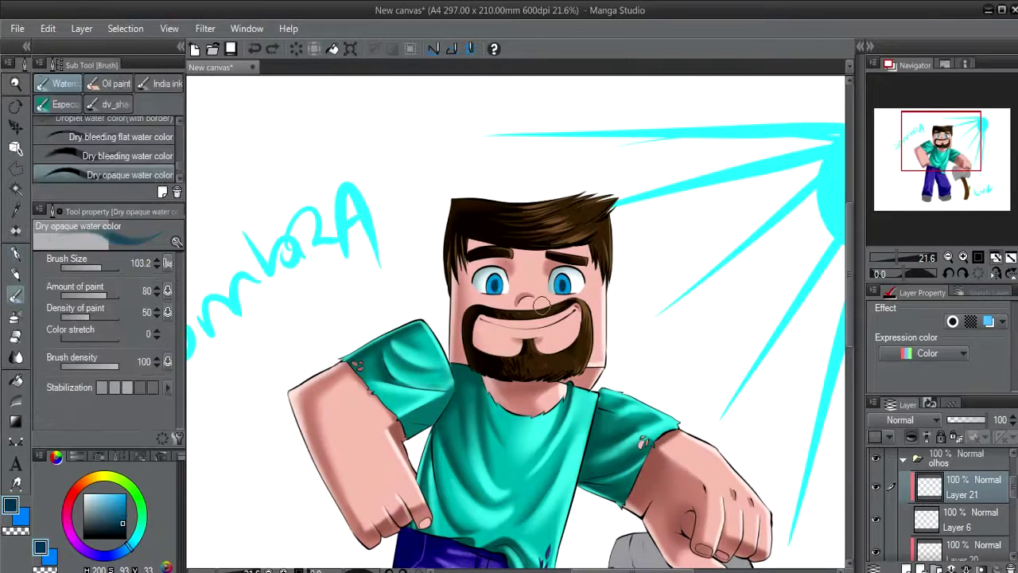
pyautogui.press('b')
pyautogui.keyDown('ctrl'); pyautogui.keyDown('alt'); pyautogui.moveTo(399, 256); pyautogui.dragTo(495, 279); pyautogui.keyUp('alt'); pyautogui.keyUp('ctrl')
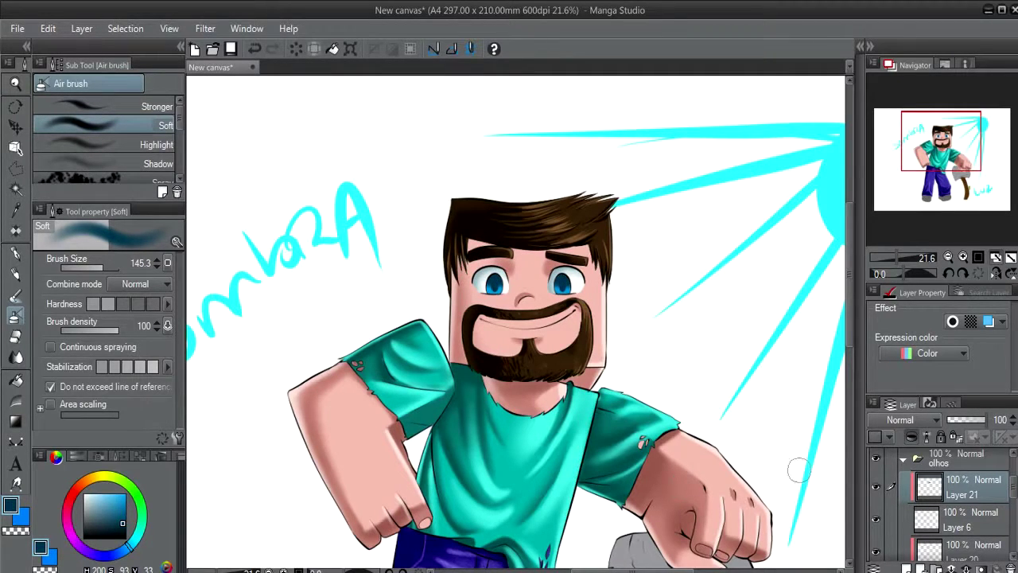
pyautogui.click(100, 498)
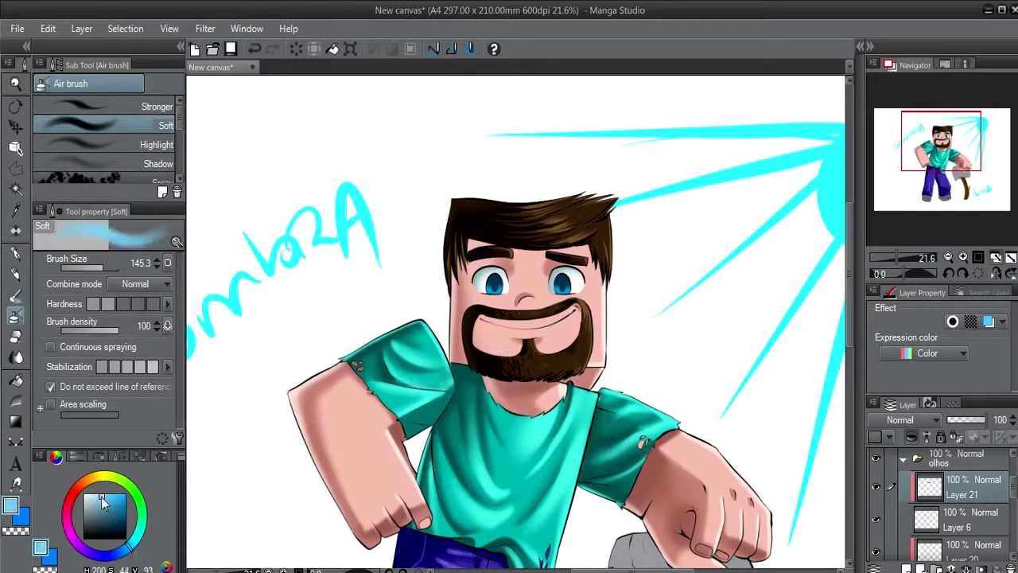
pyautogui.press('p')
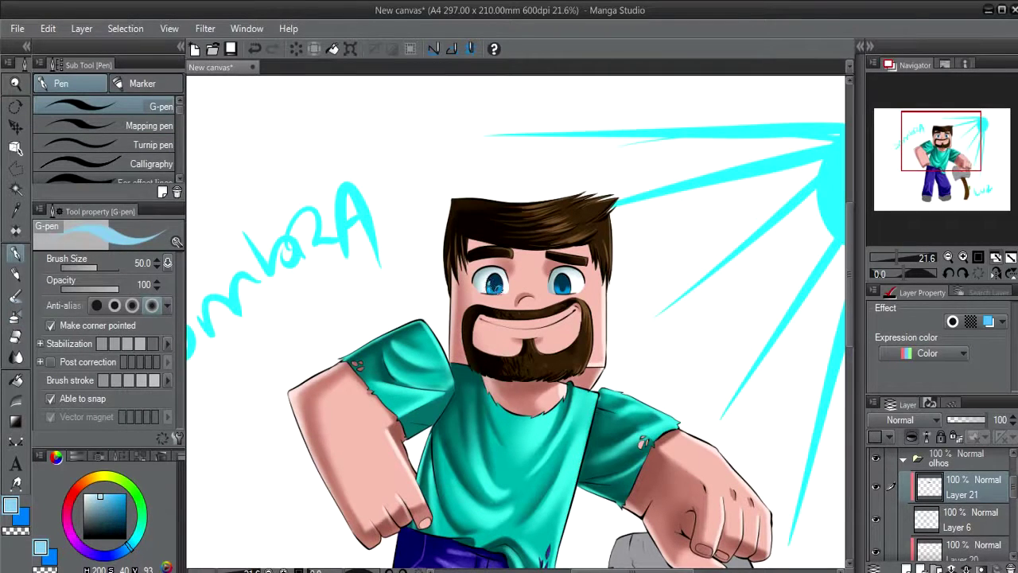
pyautogui.scroll(4, 497, 285)
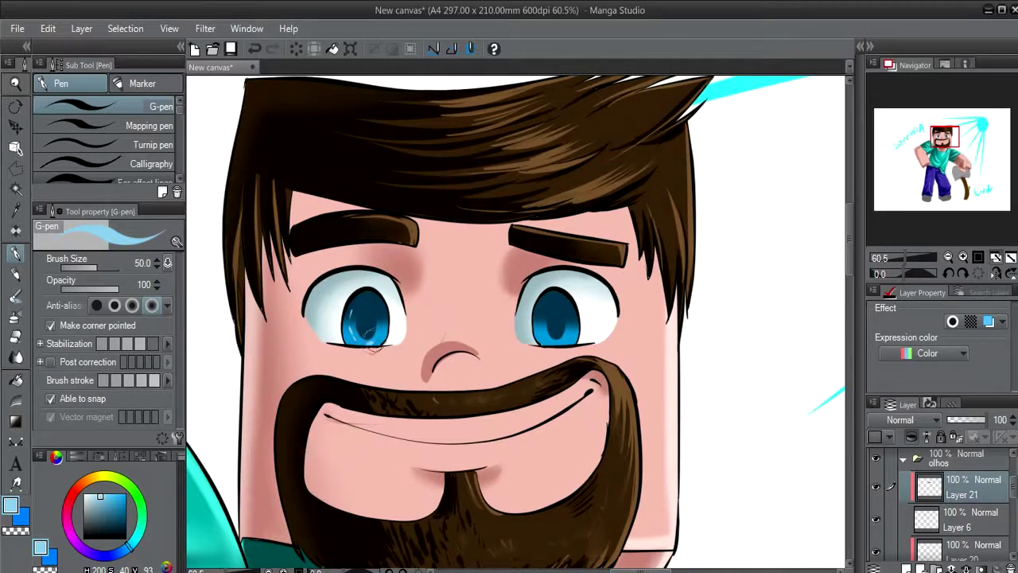
# Paint light-blue highlight strokes in the eye and add Layer 22 with Screen blending.
pyautogui.moveTo(543, 311)
pyautogui.mouseDown()
pyautogui.moveTo(534, 333)
pyautogui.moveTo(579, 322)
pyautogui.moveTo(573, 306)
pyautogui.mouseUp()
pyautogui.moveTo(547, 395); pyautogui.dragTo(584, 394)
pyautogui.click(908, 567)
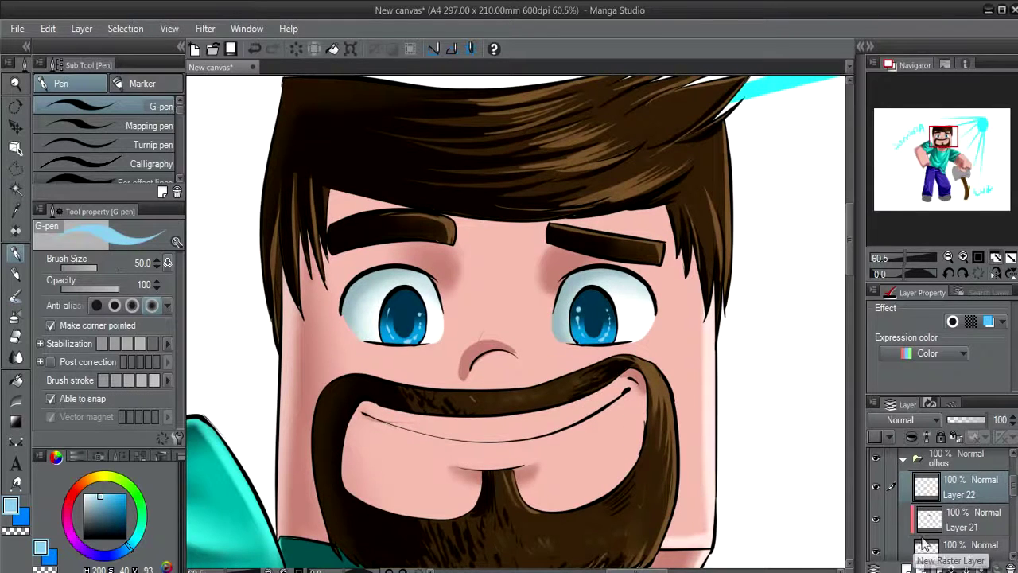
pyautogui.click(907, 419)
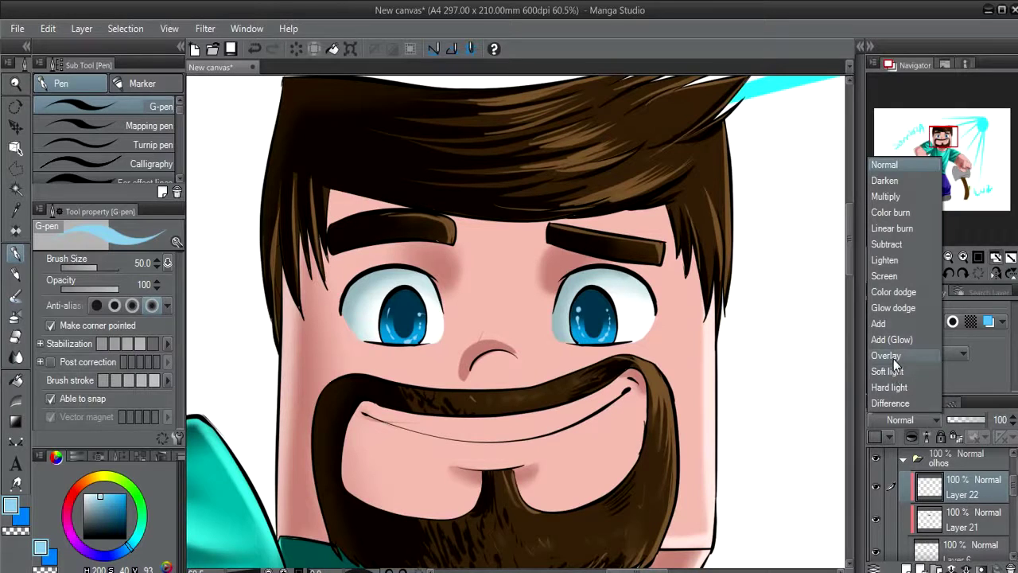
pyautogui.click(885, 276)
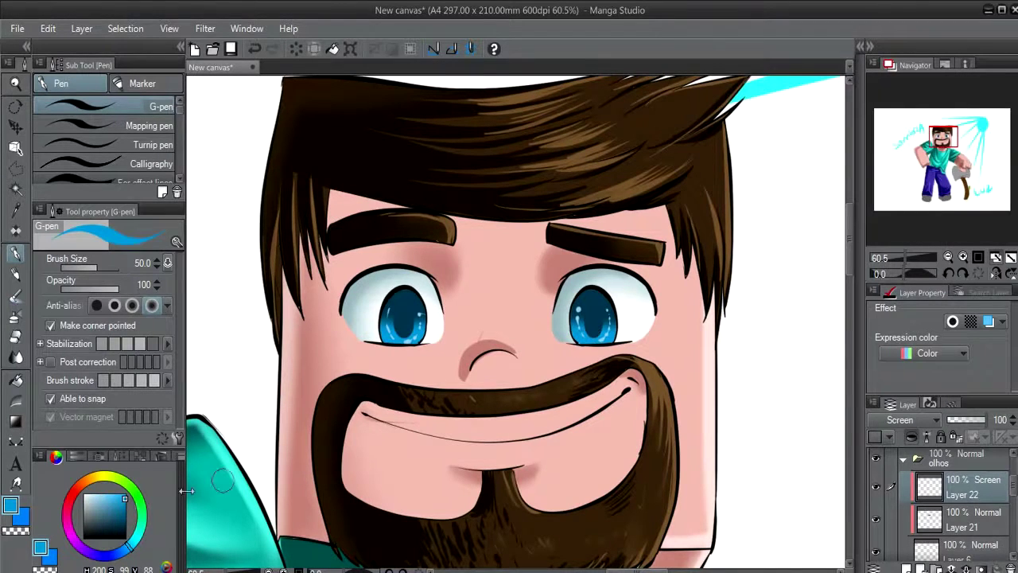
# Airbrush lighter cyan glow and set Layer 22 to Add (Glow) at 38% opacity.
pyautogui.keyDown('alt'); pyautogui.click(583, 347); pyautogui.keyUp('alt')
pyautogui.press('b')
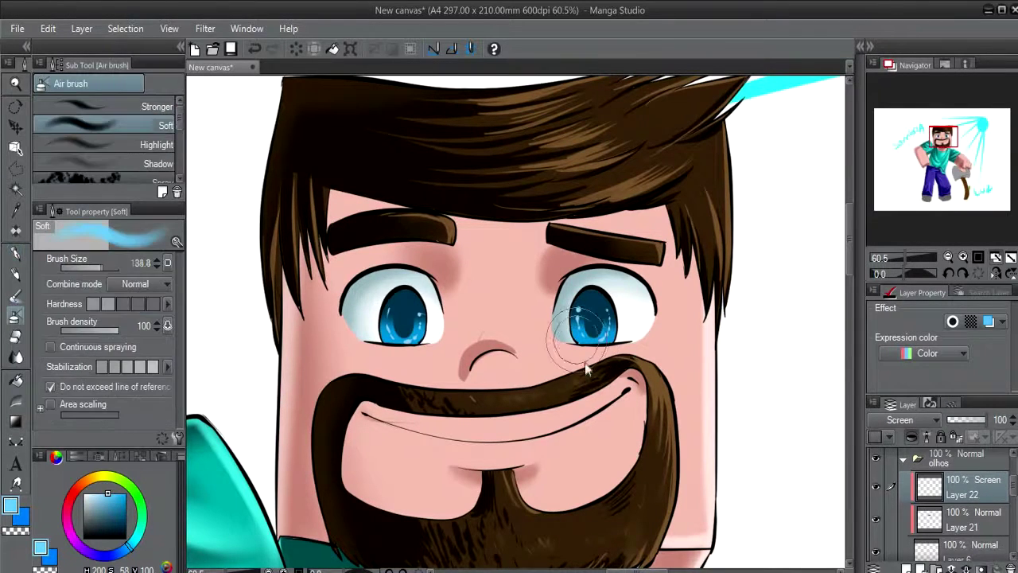
pyautogui.click(903, 419)
pyautogui.click(887, 371)
pyautogui.click(969, 421)
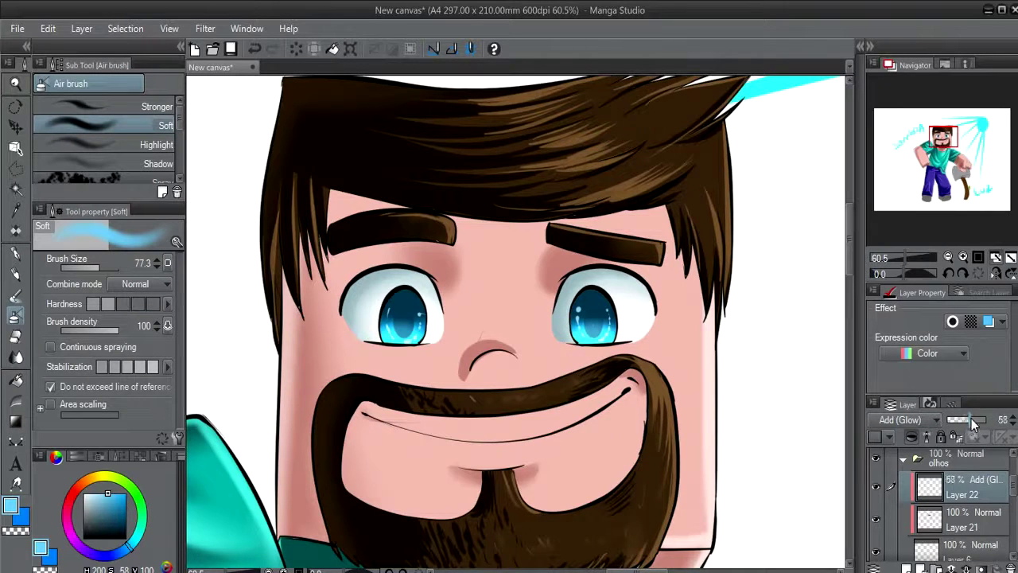
pyautogui.moveTo(970, 428); pyautogui.dragTo(962, 424)
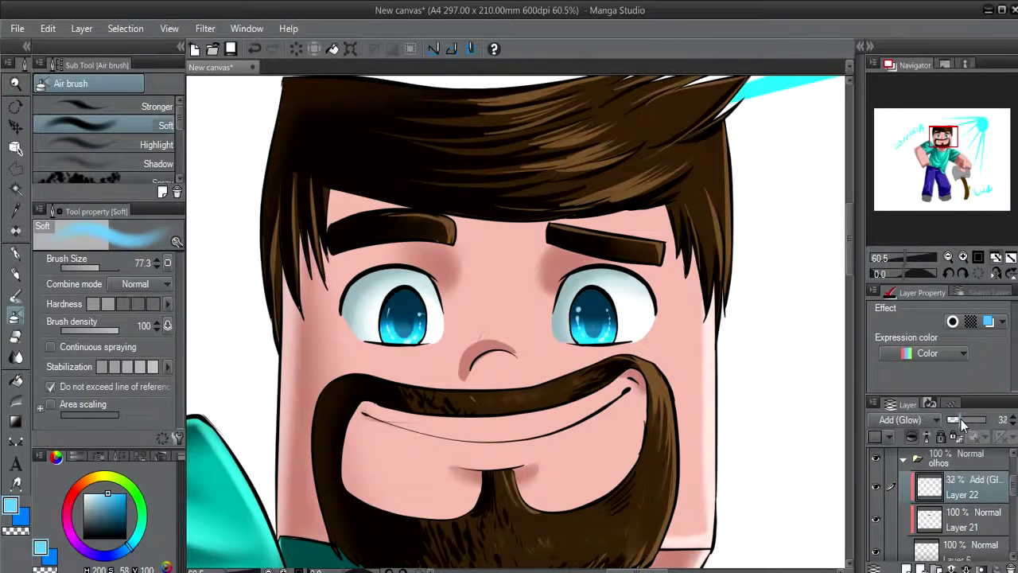
pyautogui.press('p')
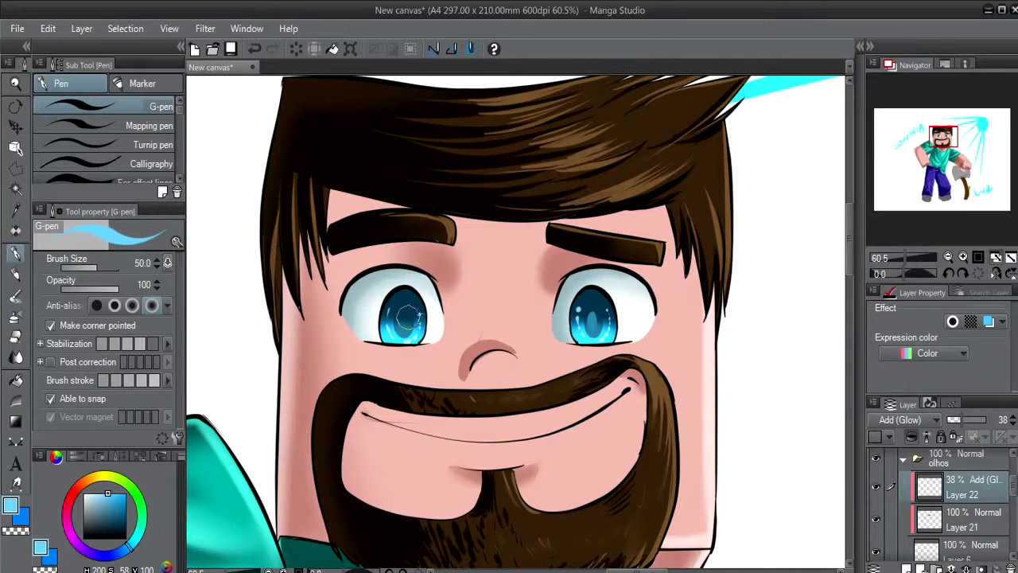
pyautogui.scroll(-2, 413, 274)
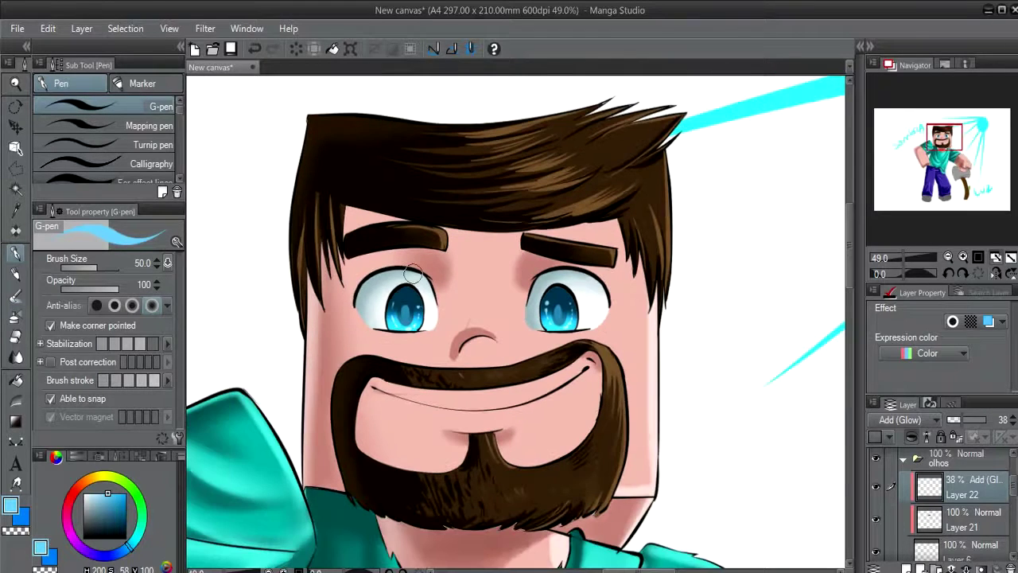
# Add a new Layer 23 above Layer 2 Copy and pick white.
pyautogui.scroll(3, 987, 485)
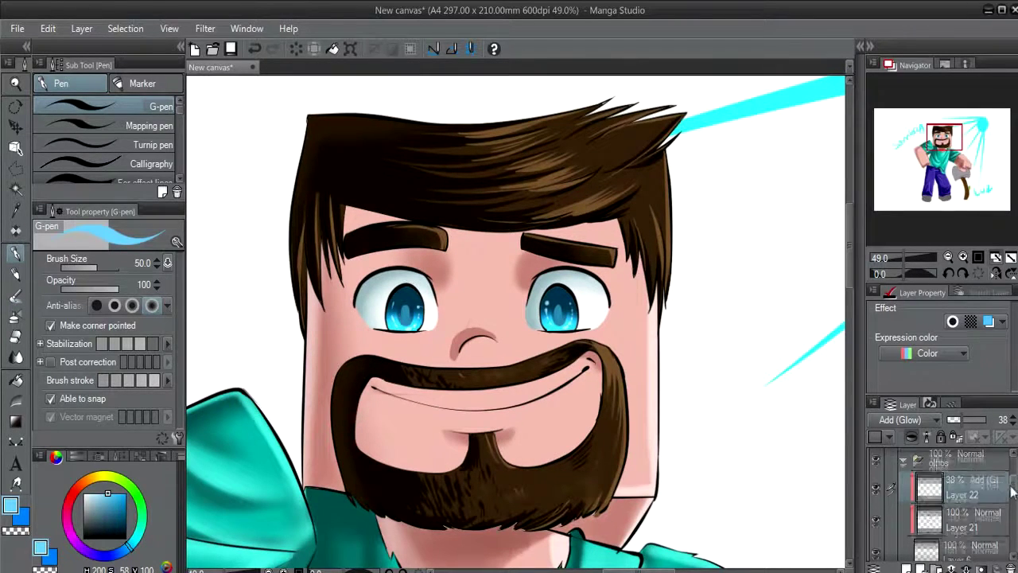
pyautogui.click(958, 472)
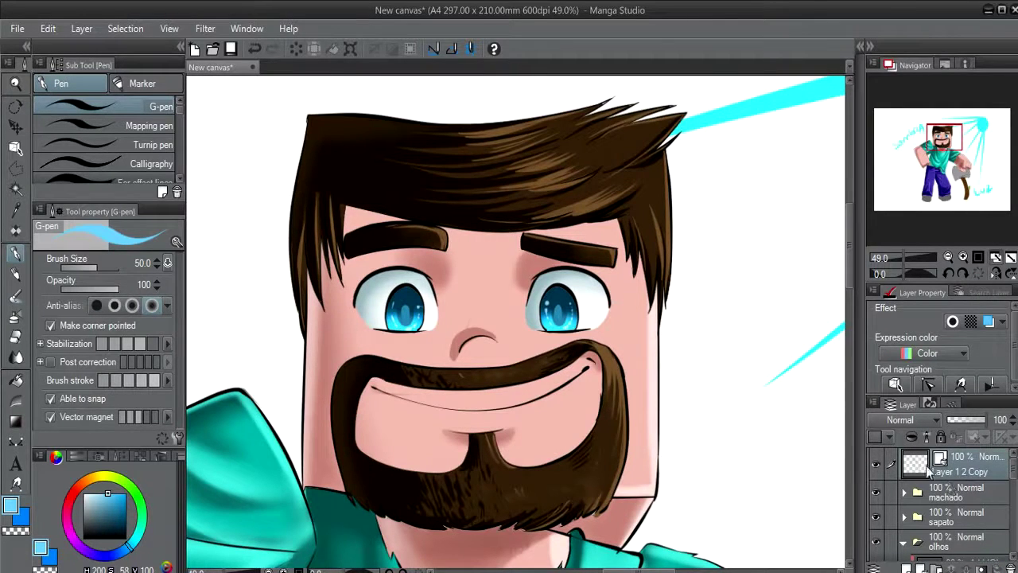
pyautogui.moveTo(927, 472); pyautogui.dragTo(914, 566)
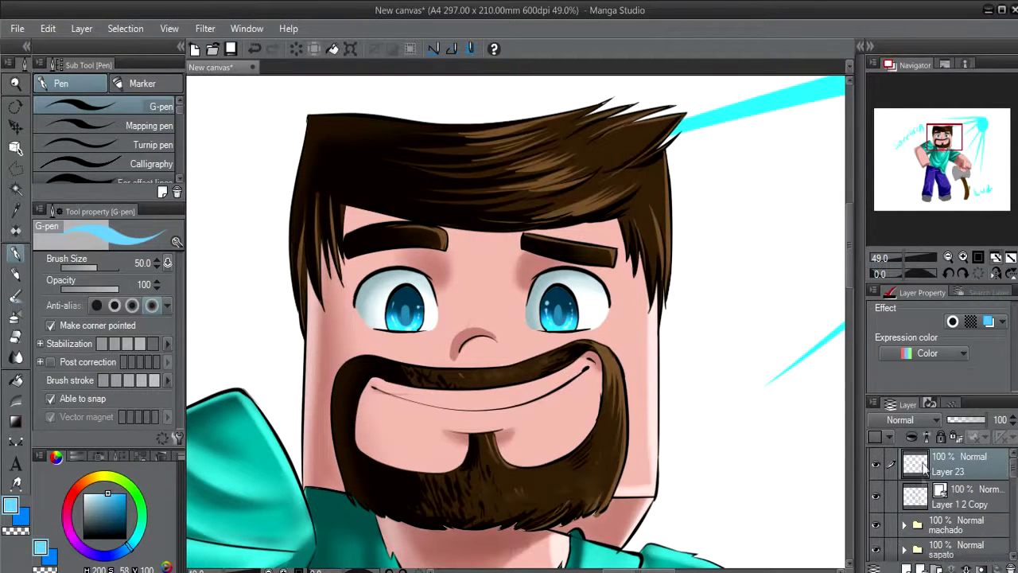
pyautogui.click(83, 493)
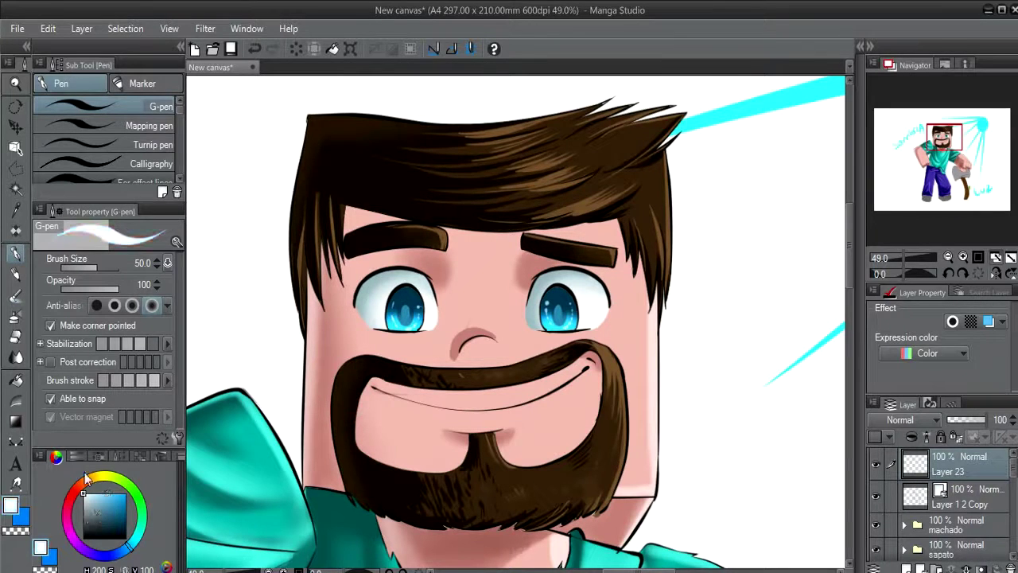
# Dab white catchlights into both irises, undoing one extra stroke.
pyautogui.click(574, 295)
pyautogui.click(574, 295)
pyautogui.click(418, 299)
pyautogui.moveTo(388, 318); pyautogui.dragTo(407, 313)
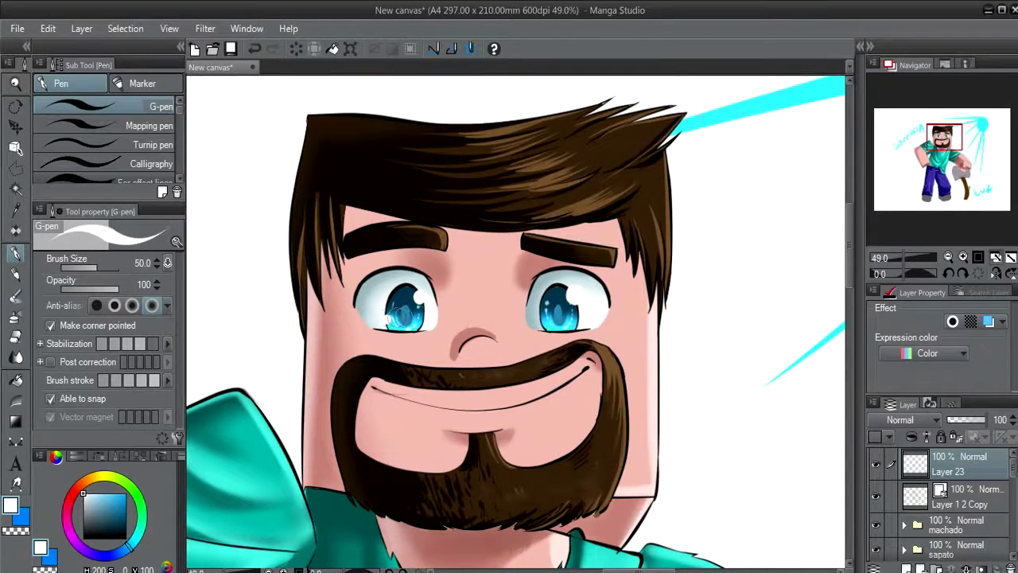
pyautogui.moveTo(527, 317)
pyautogui.mouseDown()
pyautogui.moveTo(571, 306)
pyautogui.moveTo(555, 295)
pyautogui.mouseUp()
pyautogui.hotkey('ctrl', 'z')
pyautogui.scroll(-2, 581, 254)
pyautogui.scroll(-2, 583, 253)
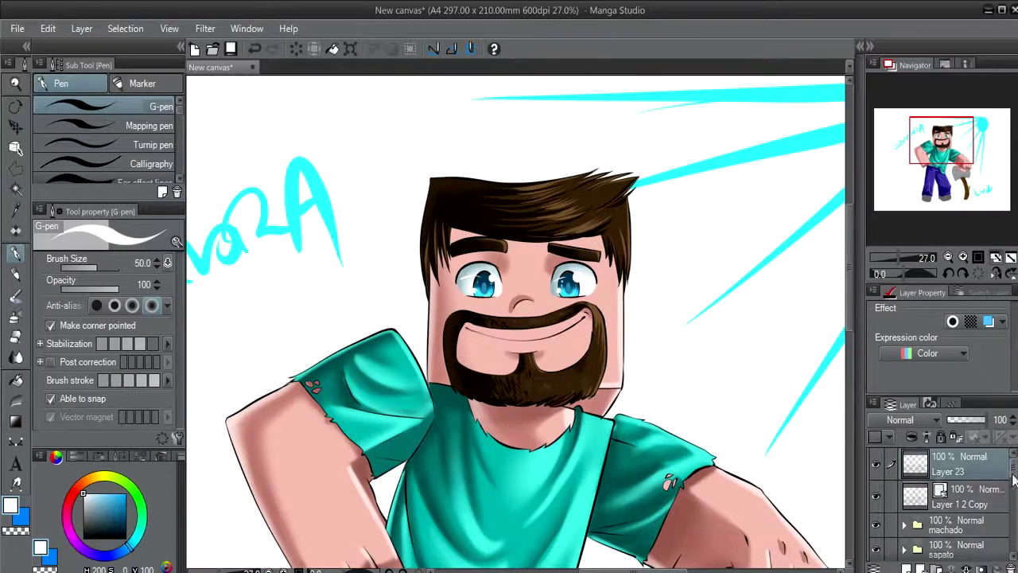
pyautogui.scroll(-1, 954, 493)
# Expand the sapato folder and add Layer 24 above Layer 7.
pyautogui.click(955, 495)
pyautogui.moveTo(538, 540)
pyautogui.mouseDown()
pyautogui.moveTo(562, 385)
pyautogui.moveTo(562, 99)
pyautogui.mouseUp()
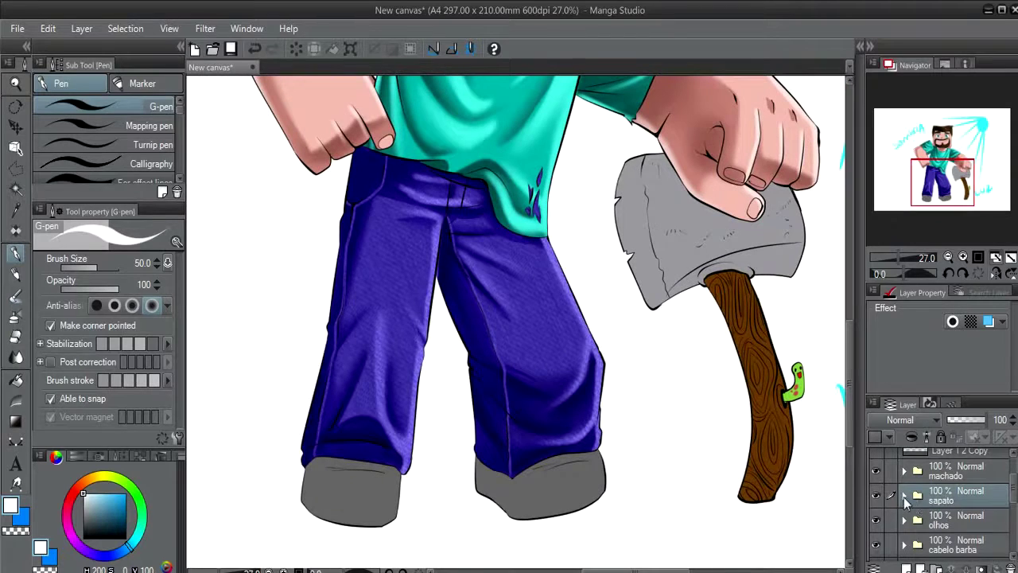
pyautogui.click(905, 495)
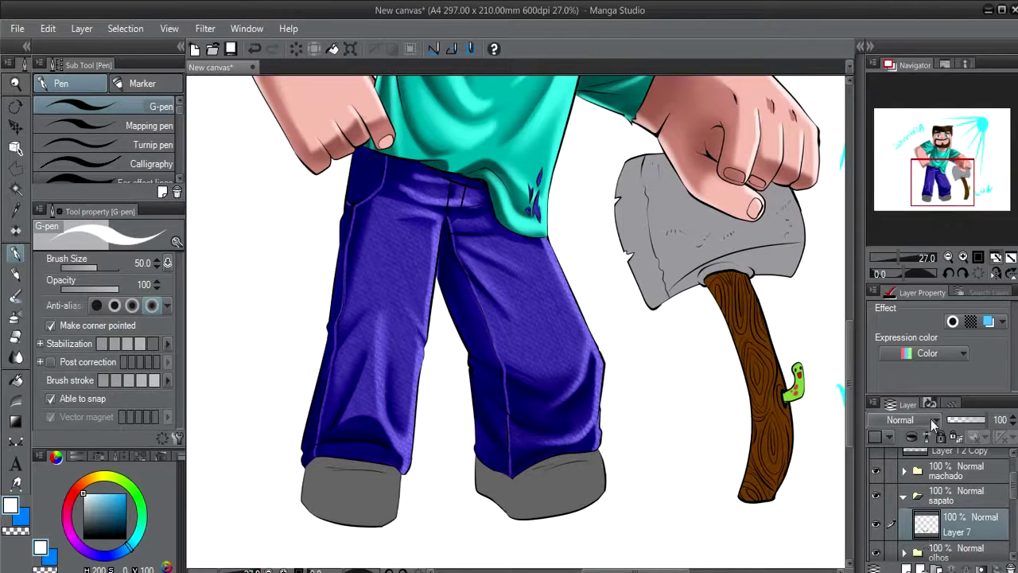
pyautogui.click(907, 568)
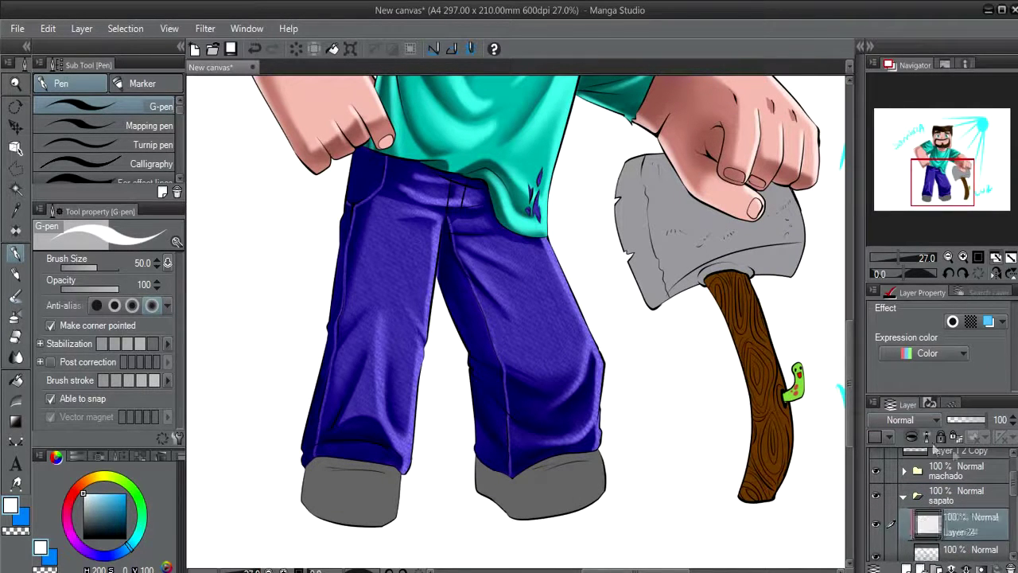
# Shade the right shoe's top edge in near-black with the pencil at size 26.
pyautogui.keyDown('alt'); pyautogui.click(549, 482); pyautogui.keyUp('alt')
pyautogui.moveTo(96, 541); pyautogui.dragTo(83, 531)
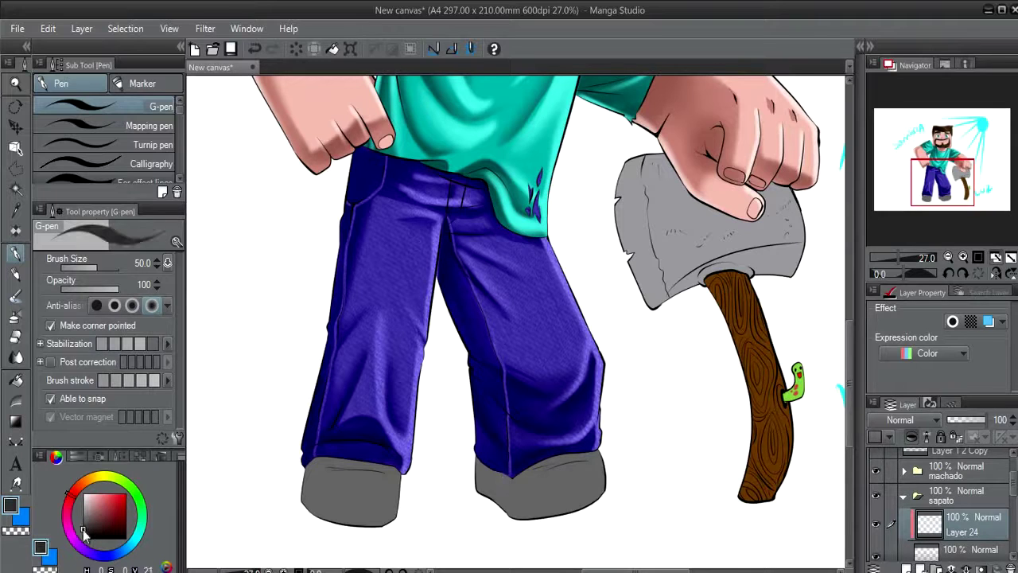
pyautogui.press('p')
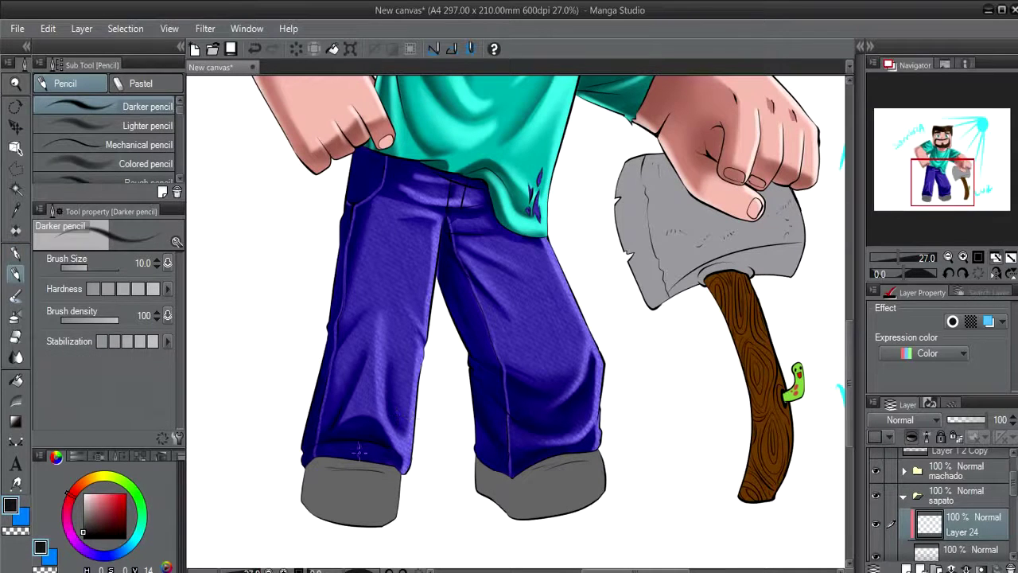
pyautogui.moveTo(360, 451)
pyautogui.mouseDown()
pyautogui.moveTo(330, 459)
pyautogui.moveTo(401, 471)
pyautogui.mouseUp()
pyautogui.moveTo(475, 461)
pyautogui.mouseDown()
pyautogui.moveTo(511, 475)
pyautogui.moveTo(602, 450)
pyautogui.mouseUp()
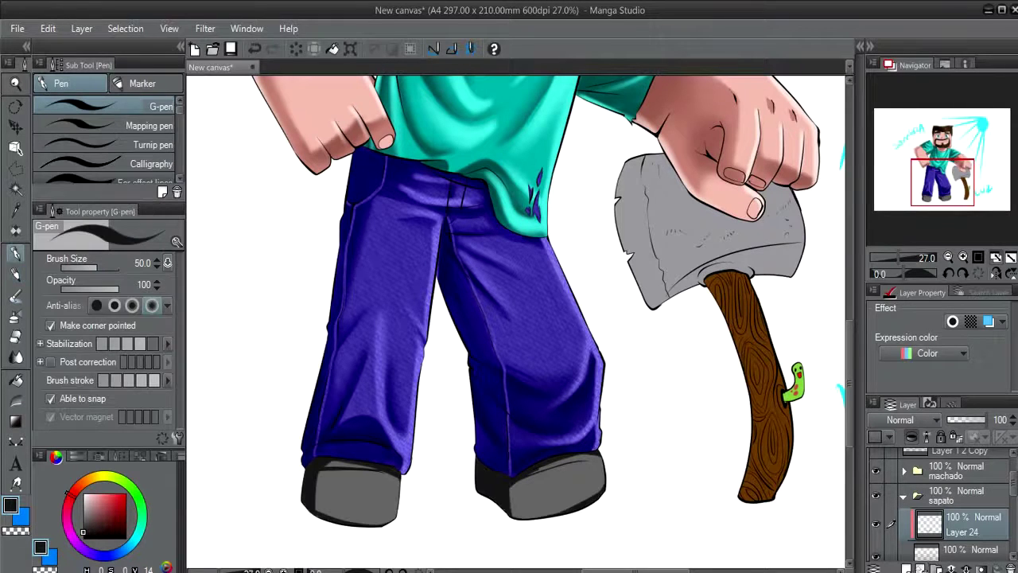
# Add Layer 25 in sapato and pick a lighter grey.
pyautogui.click(926, 566)
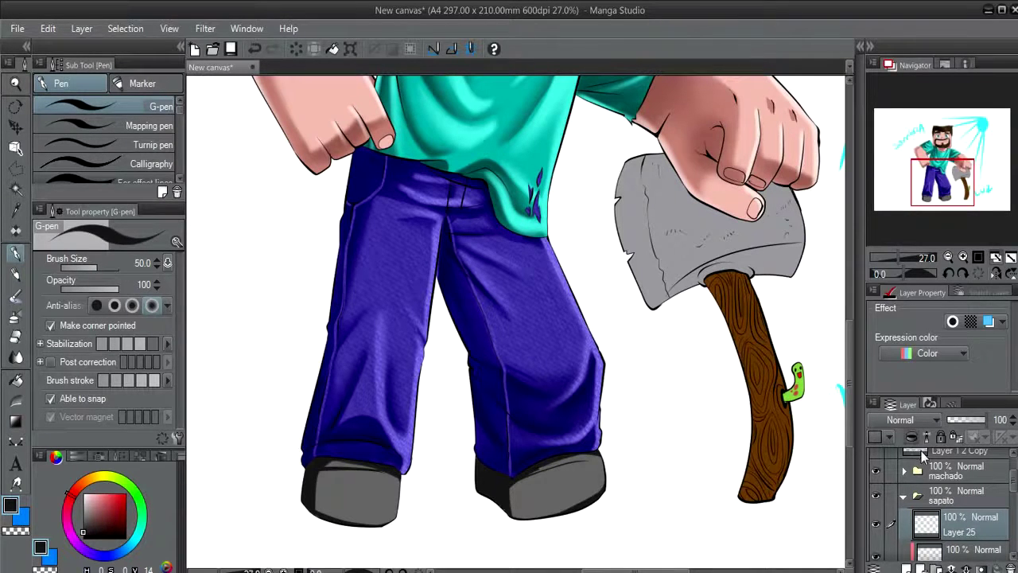
pyautogui.click(83, 520)
pyautogui.moveTo(86, 518); pyautogui.dragTo(83, 503)
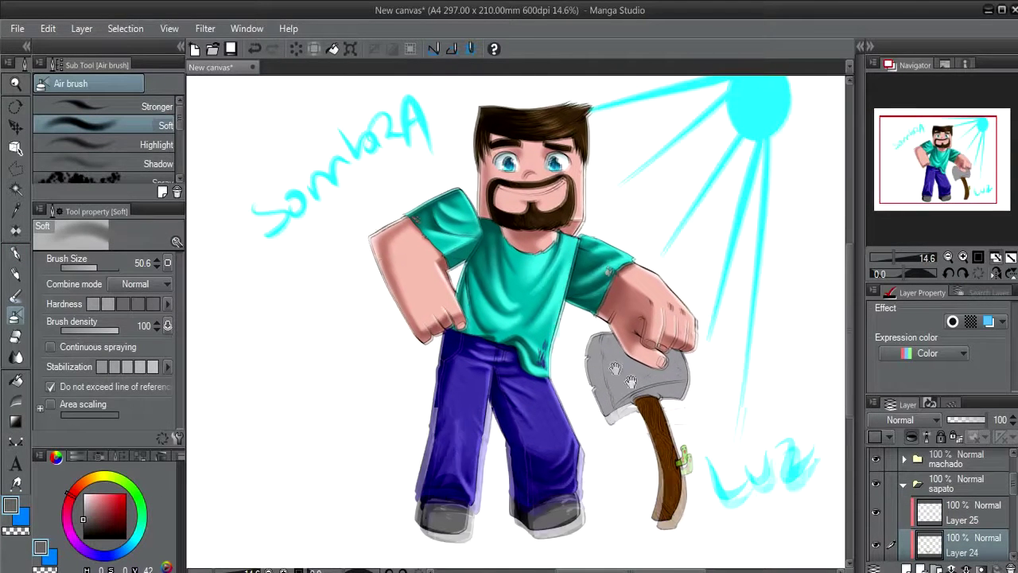
# Collapse sapato, expand machado, and toggle Layers 8–10 visibility to find the axe head's grey fill.
pyautogui.click(903, 484)
pyautogui.click(903, 459)
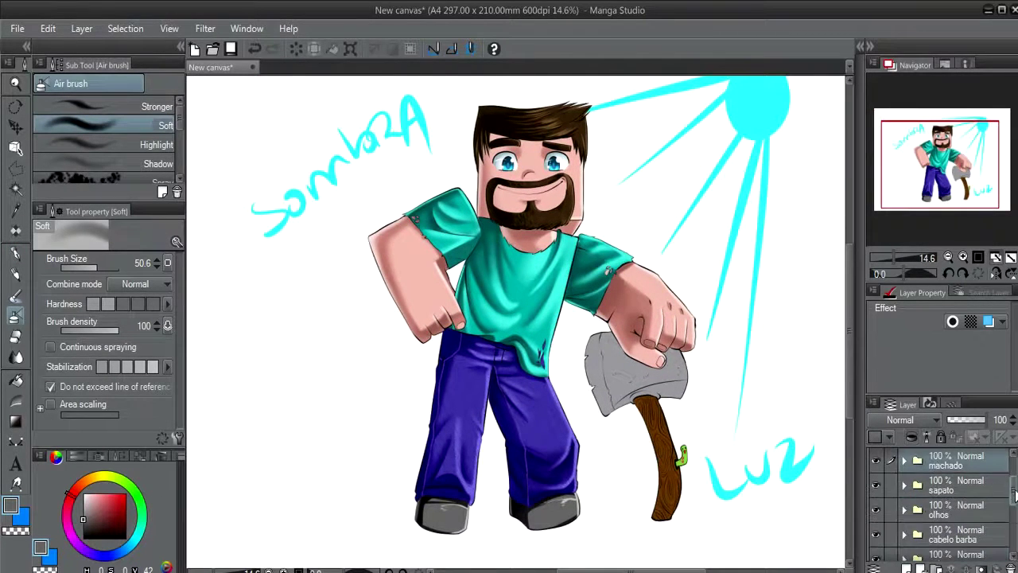
pyautogui.scroll(1, 955, 493)
pyautogui.click(971, 525)
pyautogui.scroll(-2, 954, 501)
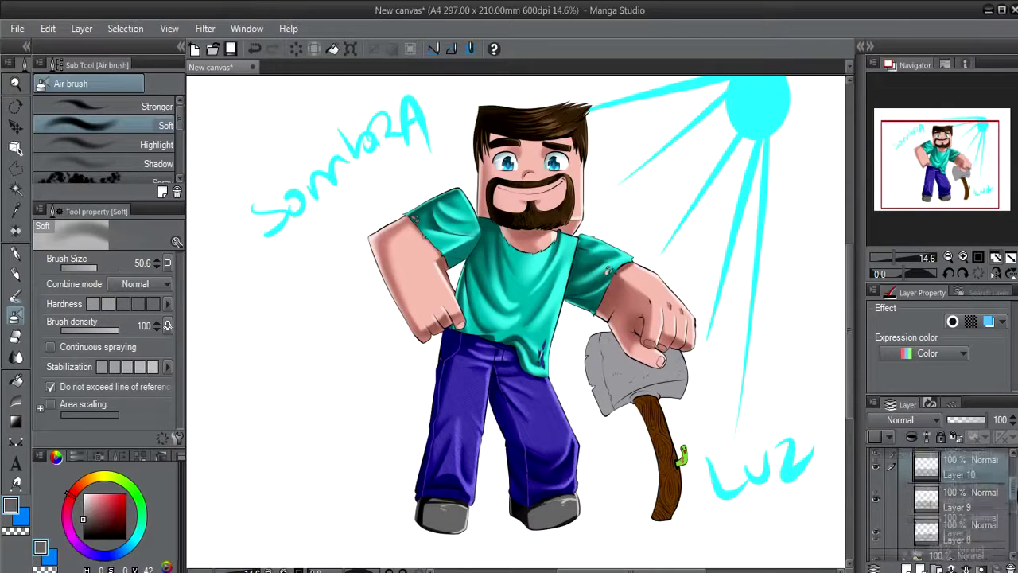
pyautogui.click(881, 519)
pyautogui.click(878, 518)
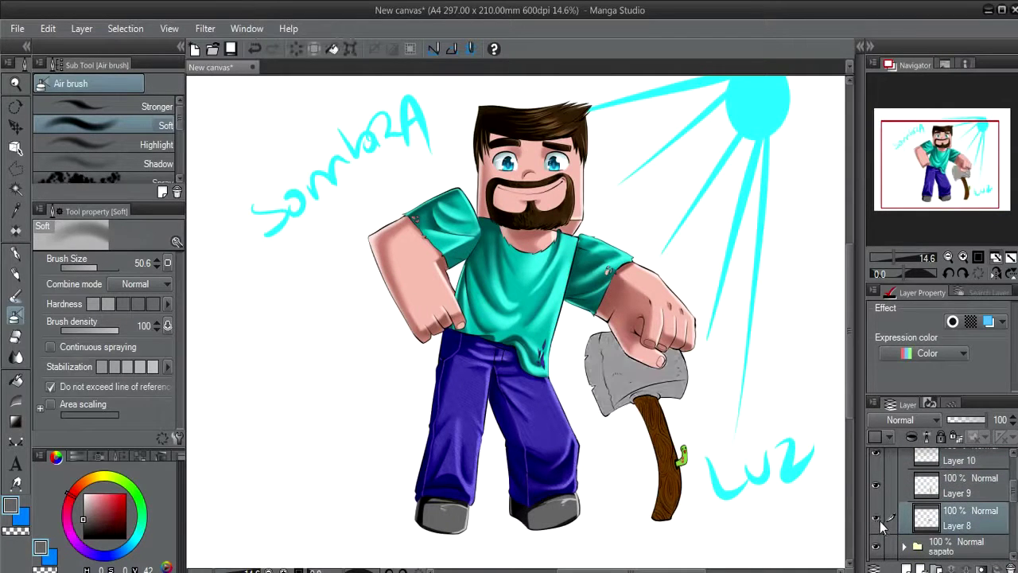
pyautogui.click(877, 519)
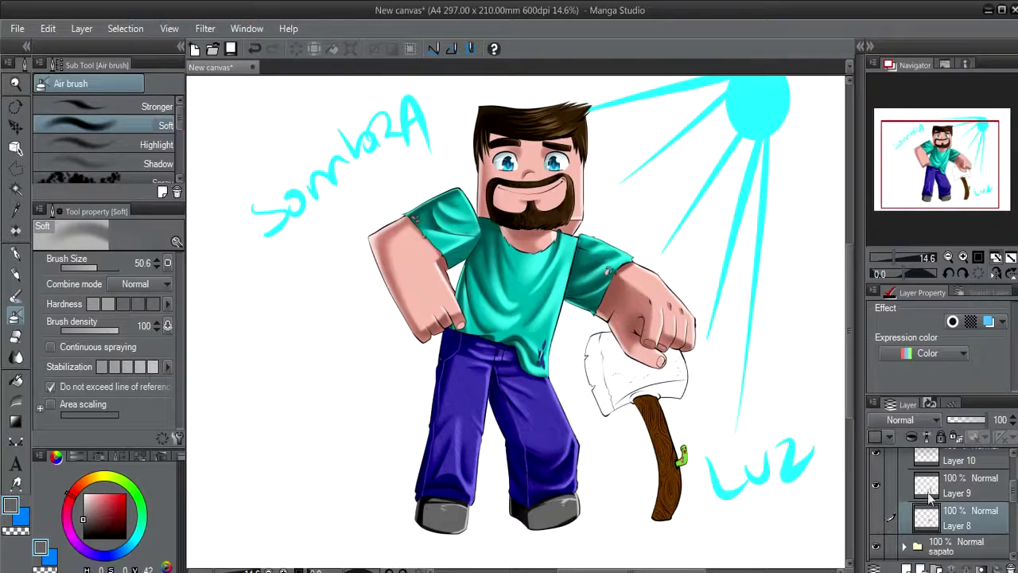
pyautogui.click(879, 485)
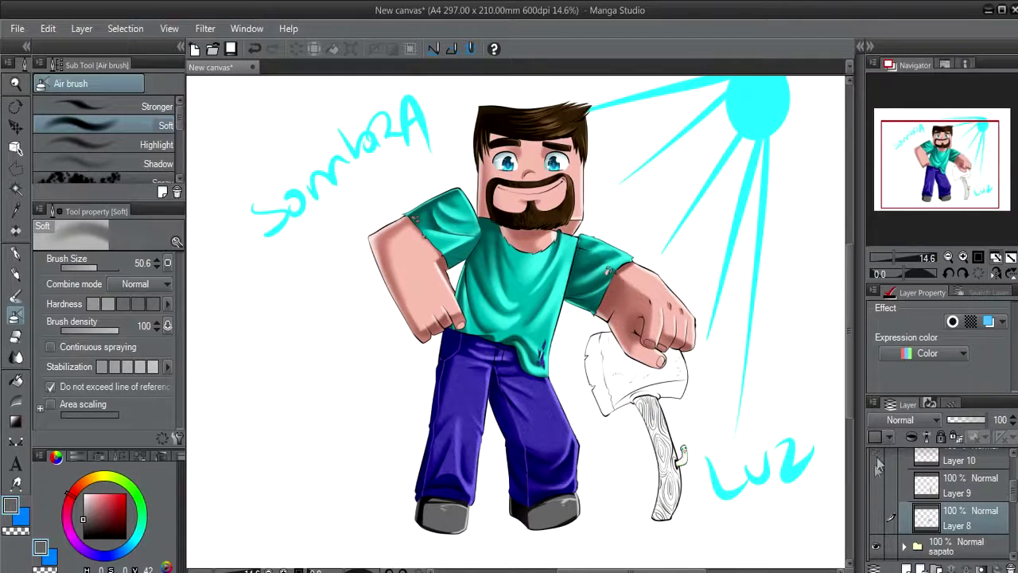
pyautogui.moveTo(878, 465); pyautogui.dragTo(877, 518)
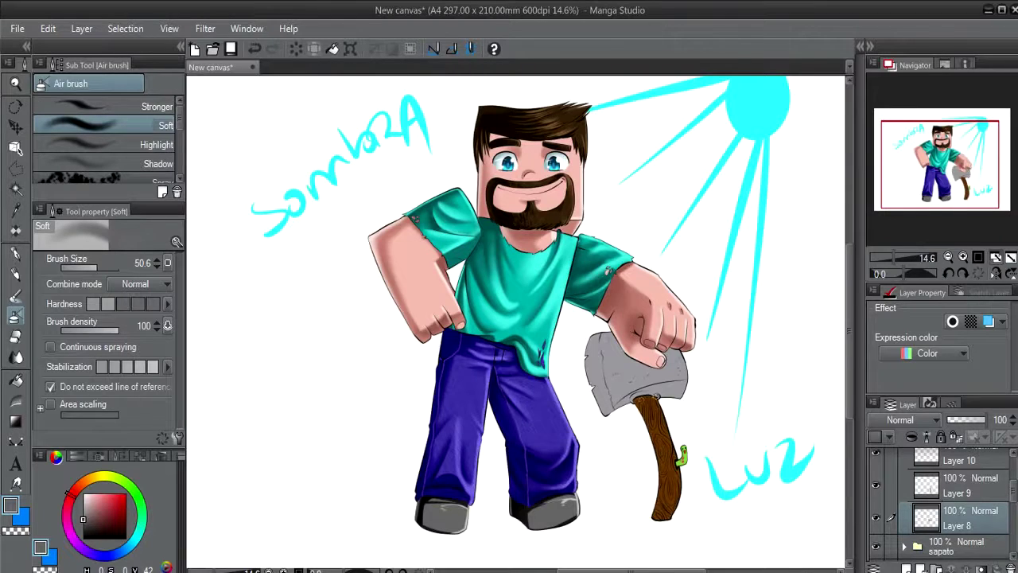
pyautogui.scroll(3, 670, 396)
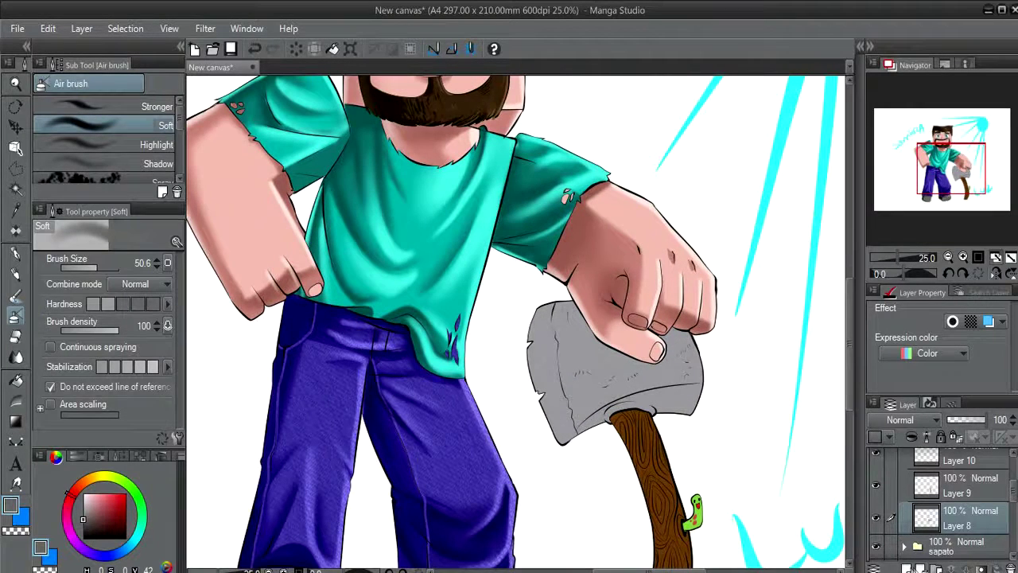
# Add Layer 26 above Layer 8, darken the sampled axe grey, and paint a shadow under the finger.
pyautogui.click(912, 568)
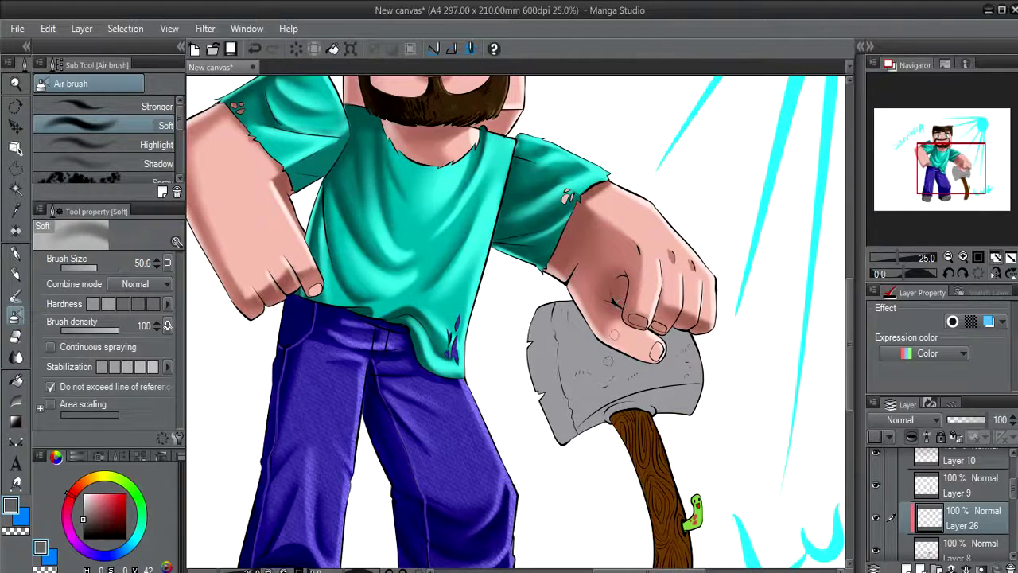
pyautogui.keyDown('alt'); pyautogui.click(586, 349); pyautogui.keyUp('alt')
pyautogui.moveTo(88, 521); pyautogui.dragTo(85, 526)
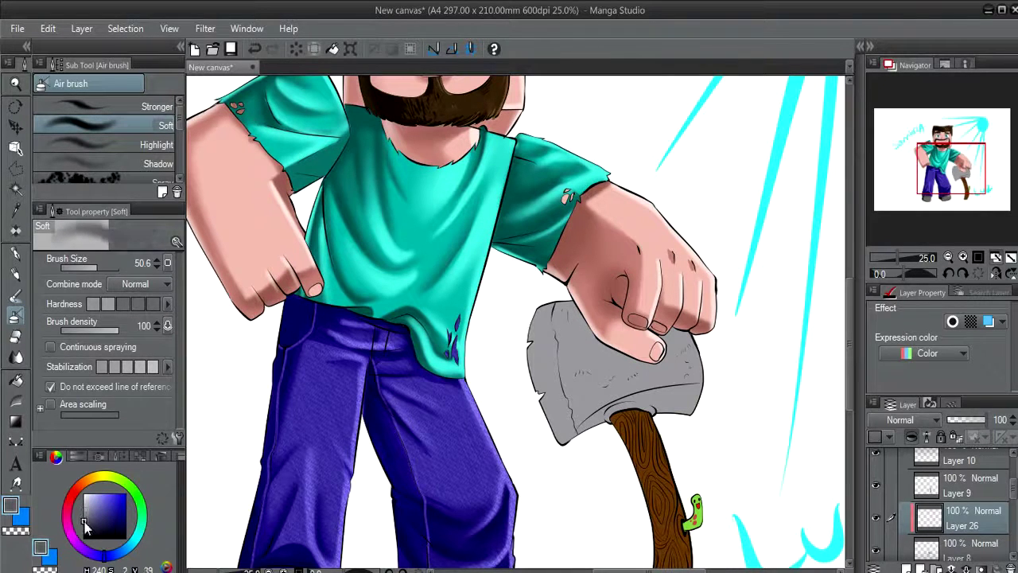
pyautogui.press('p')
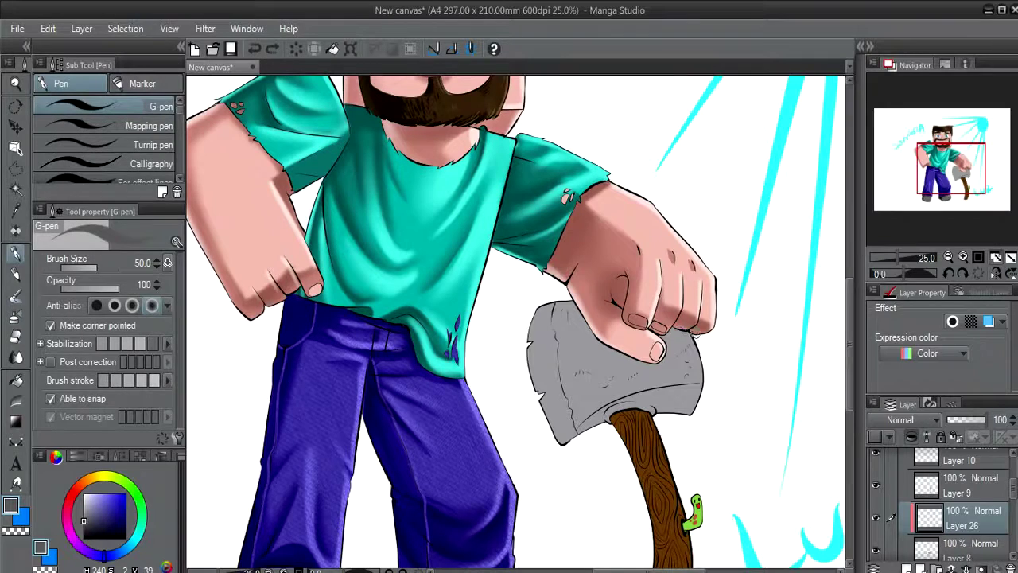
pyautogui.moveTo(668, 347); pyautogui.dragTo(698, 330)
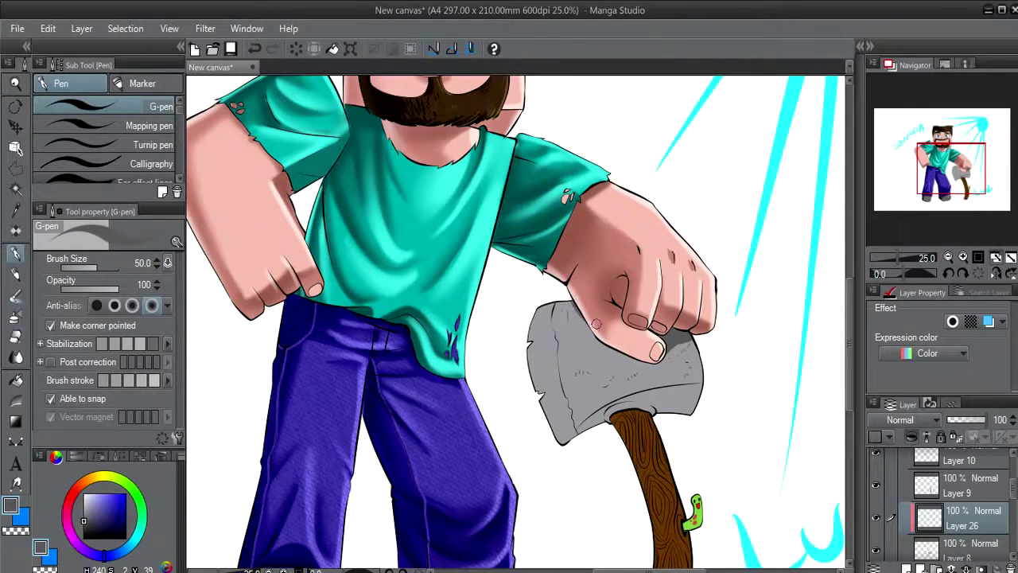
pyautogui.moveTo(644, 342); pyautogui.dragTo(658, 357)
pyautogui.hotkey('ctrl', 'z')
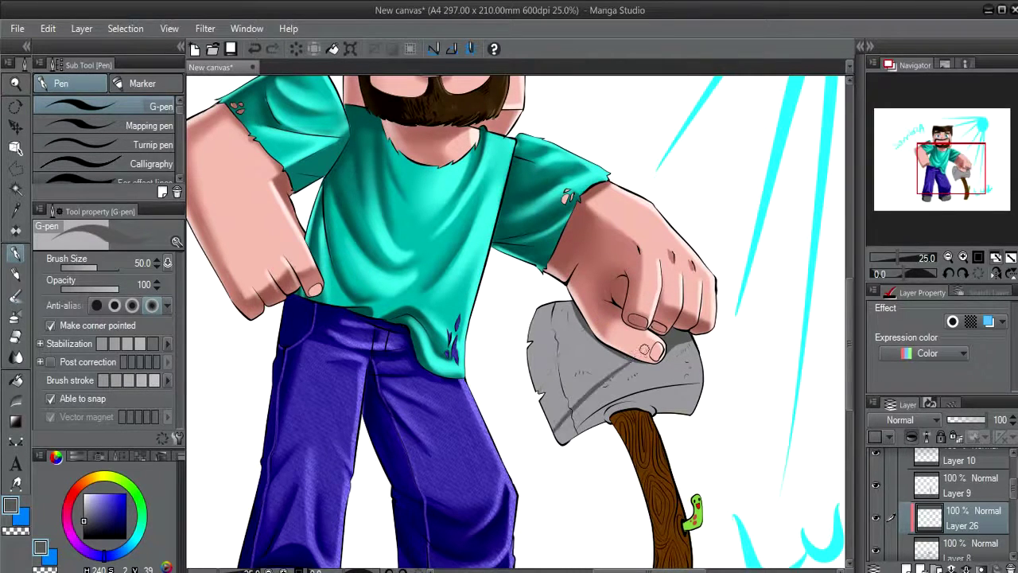
# Paint a shading stroke across the axe head and fill its lower band with darker grey.
pyautogui.moveTo(627, 367); pyautogui.dragTo(541, 395)
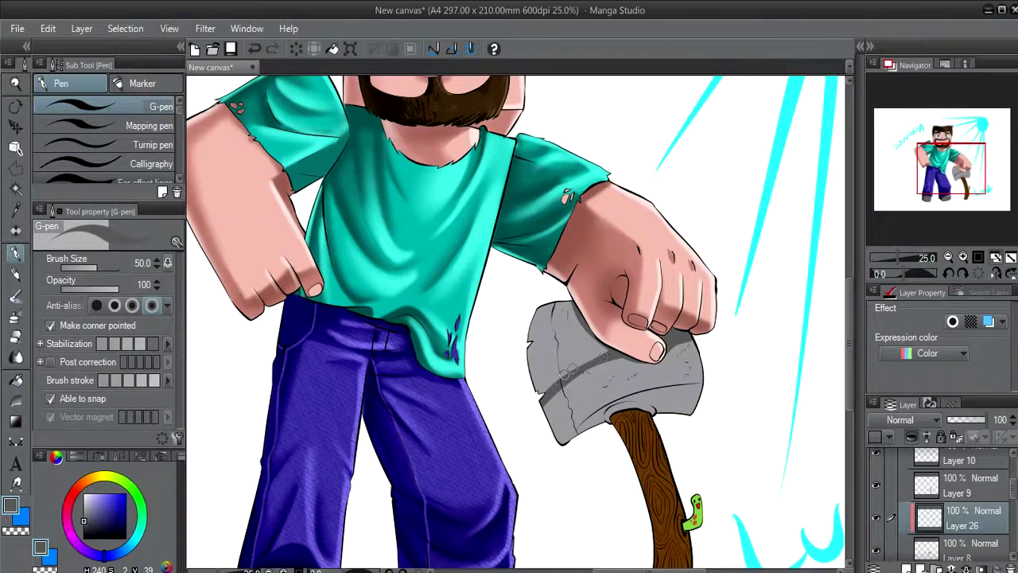
pyautogui.press('g')
pyautogui.click(579, 351)
pyautogui.click(674, 395)
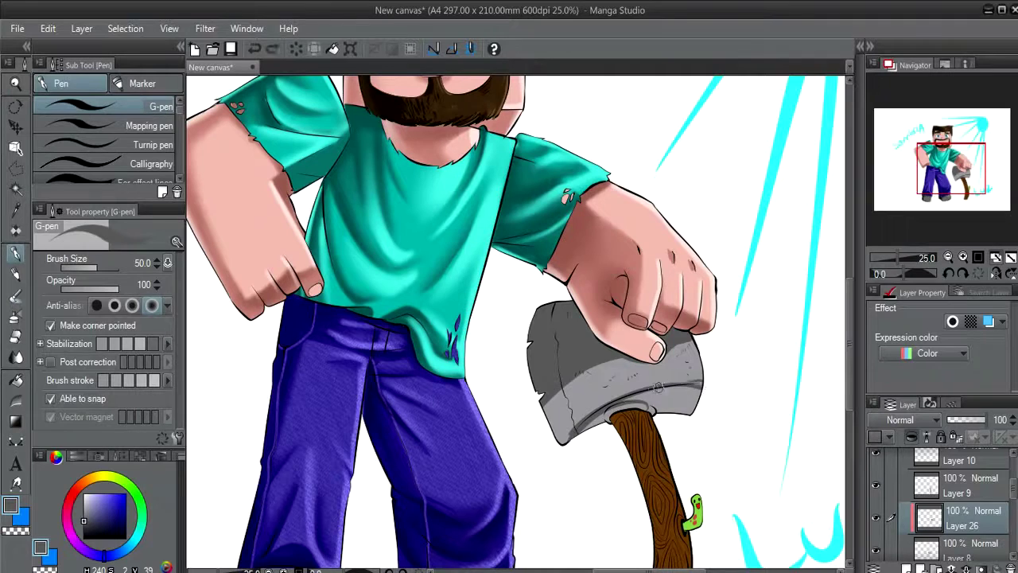
pyautogui.click(681, 399)
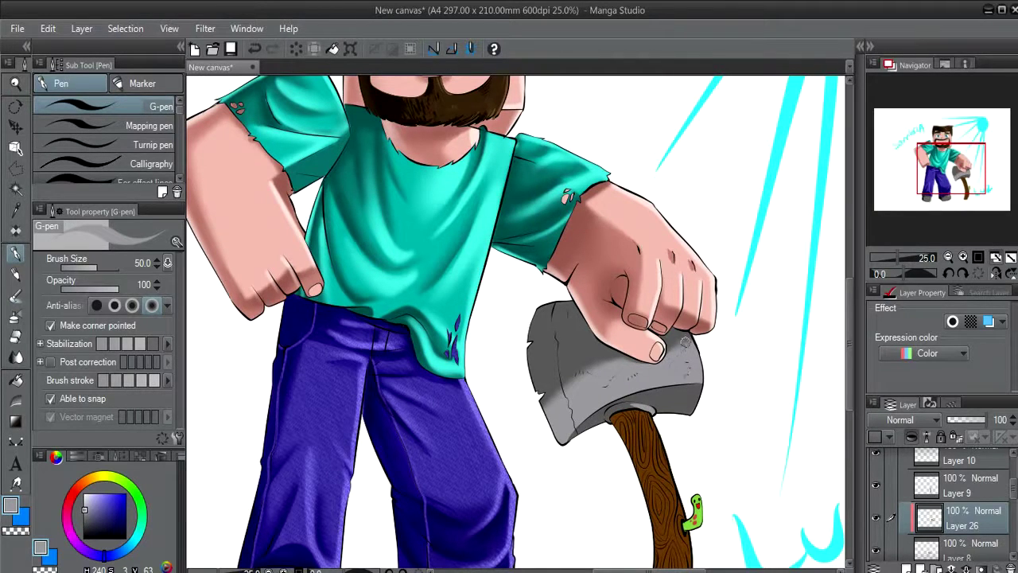
pyautogui.press('p')
pyautogui.press('p')
pyautogui.keyDown('alt'); pyautogui.click(595, 332); pyautogui.keyUp('alt')
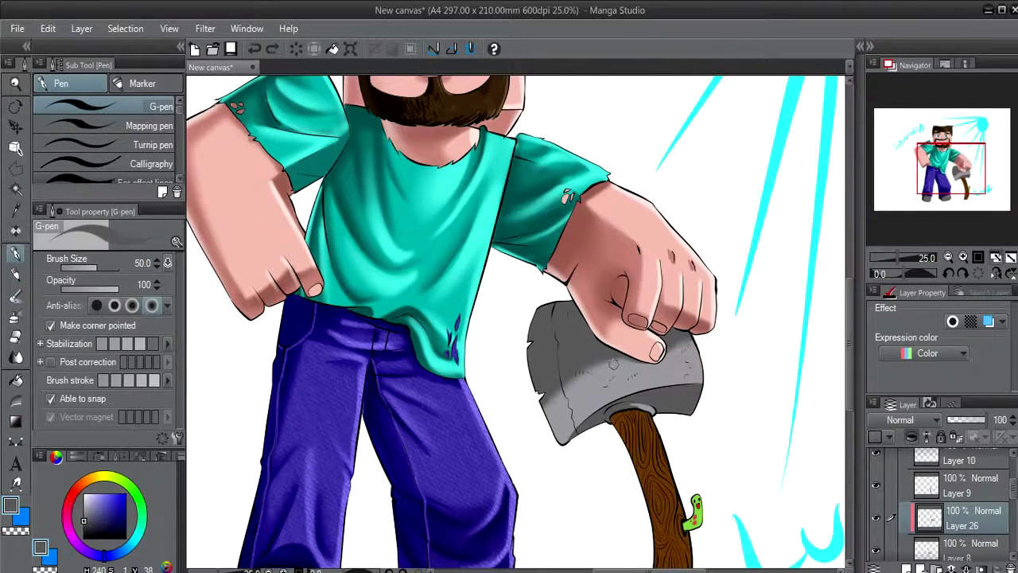
# Select the grey axe head and airbrush darker grey onto its upper left.
pyautogui.press('p')
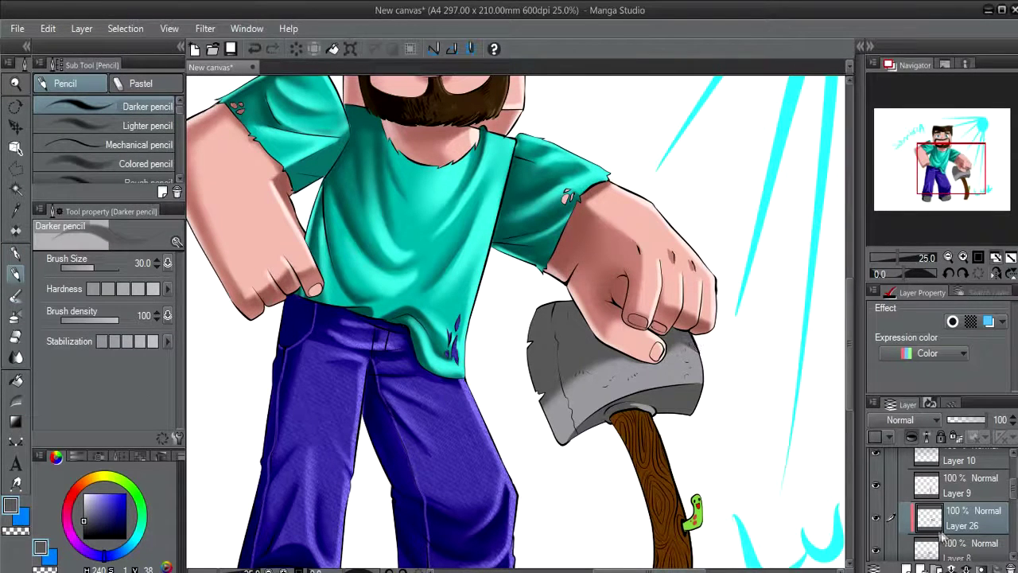
pyautogui.keyDown('ctrl'); pyautogui.click(929, 521); pyautogui.keyUp('ctrl')
pyautogui.click(83, 526)
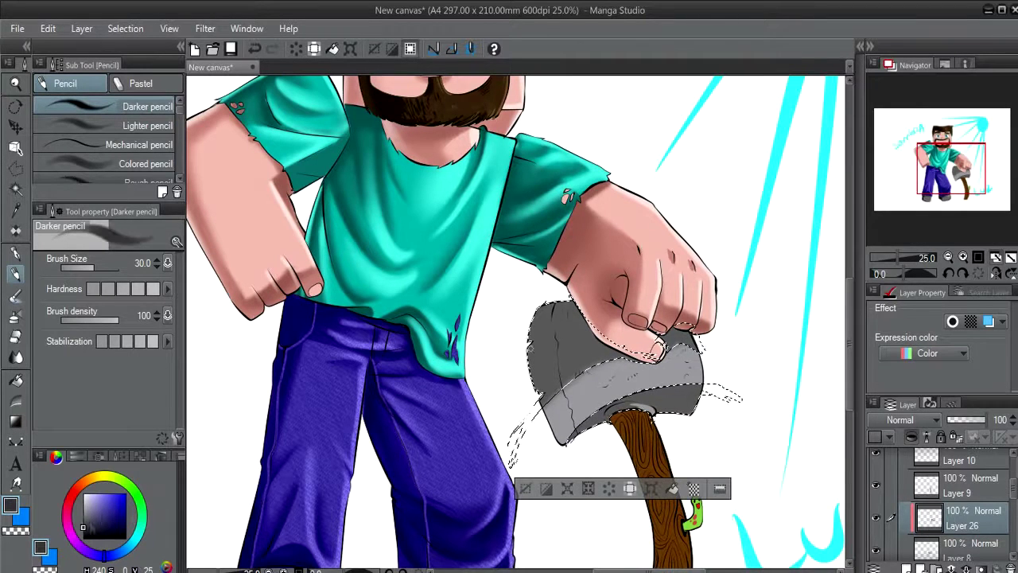
pyautogui.press('b')
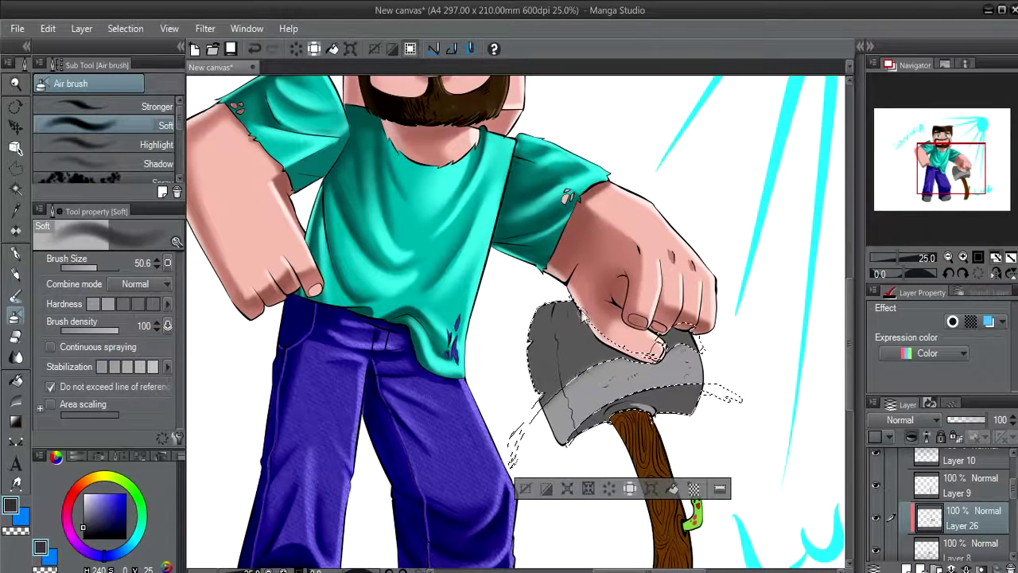
pyautogui.moveTo(581, 318)
pyautogui.mouseDown()
pyautogui.moveTo(590, 349)
pyautogui.moveTo(652, 317)
pyautogui.moveTo(676, 328)
pyautogui.mouseUp()
pyautogui.hotkey('ctrl', 'd')
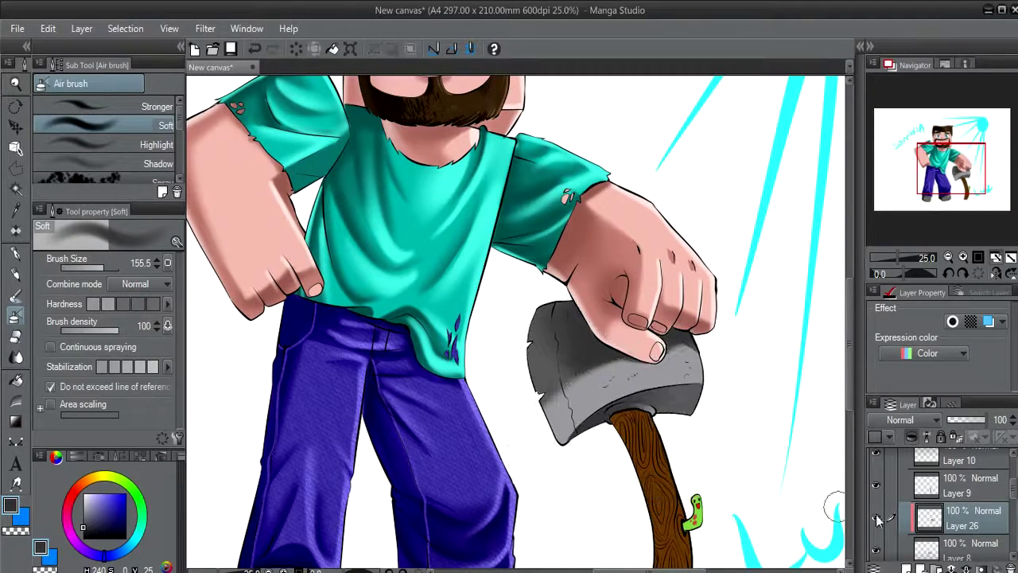
# Dab small near-white highlight marks and a short stroke onto the axe blade.
pyautogui.keyDown('alt'); pyautogui.click(665, 389); pyautogui.keyUp('alt')
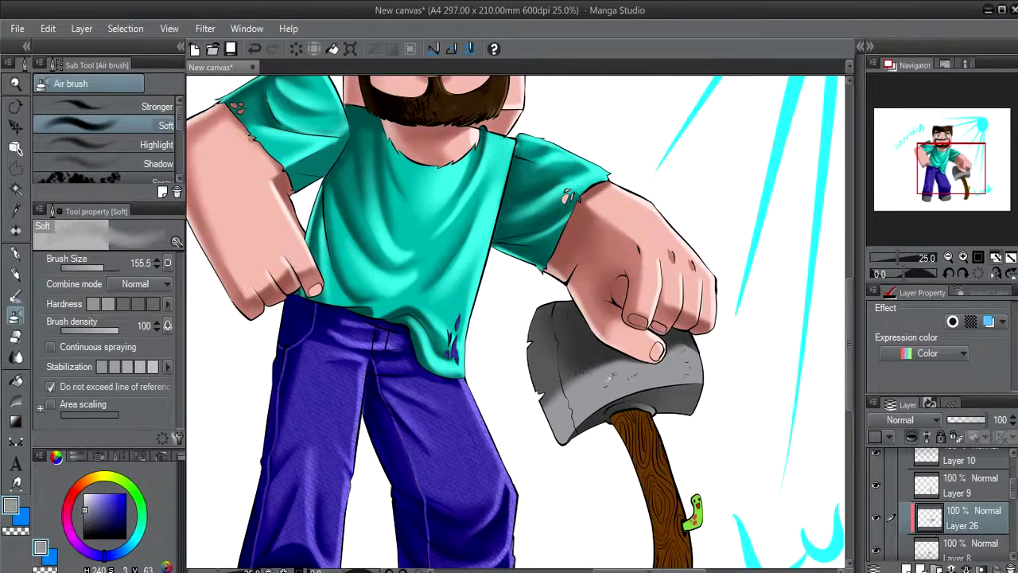
pyautogui.click(83, 499)
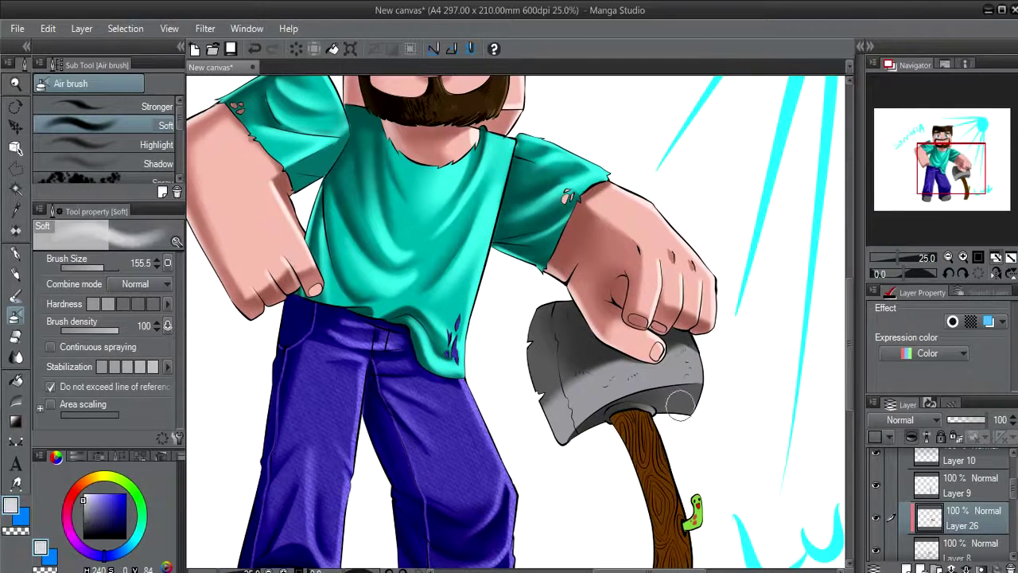
pyautogui.press('p')
pyautogui.press('b')
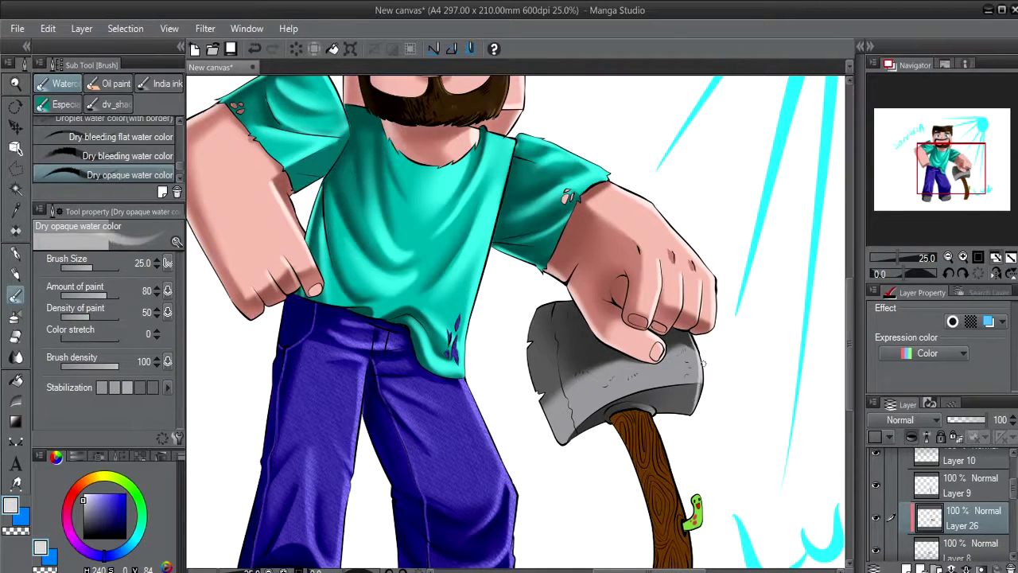
pyautogui.press('r')
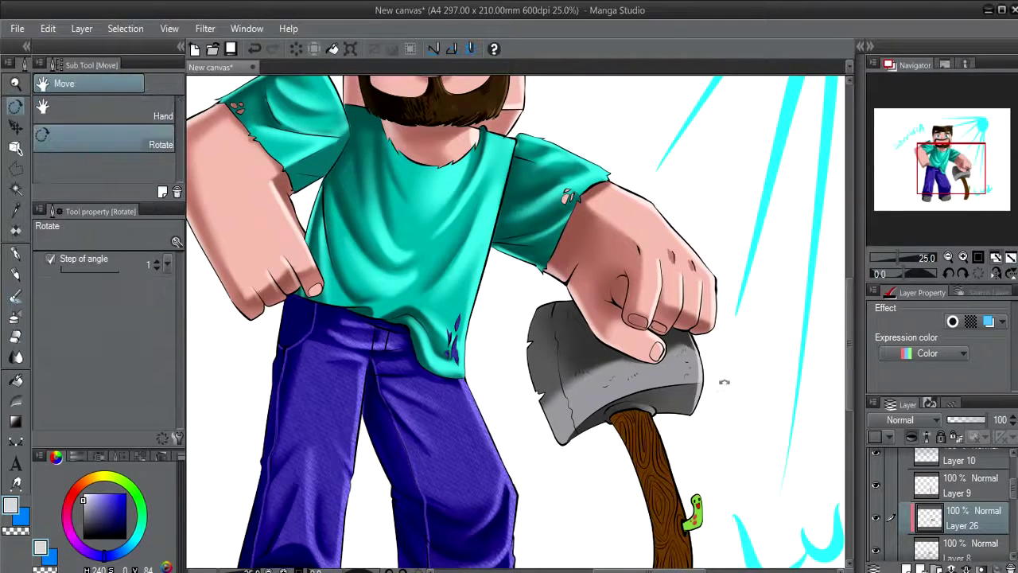
pyautogui.moveTo(722, 381)
pyautogui.mouseDown()
pyautogui.moveTo(732, 370)
pyautogui.moveTo(688, 232)
pyautogui.moveTo(645, 365)
pyautogui.mouseUp()
pyautogui.press('b')
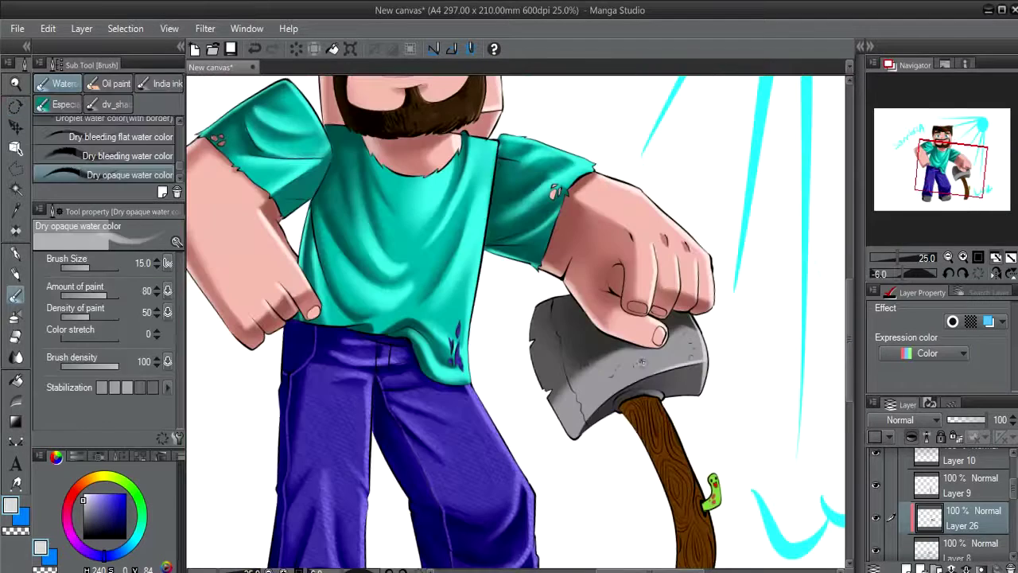
pyautogui.press('p')
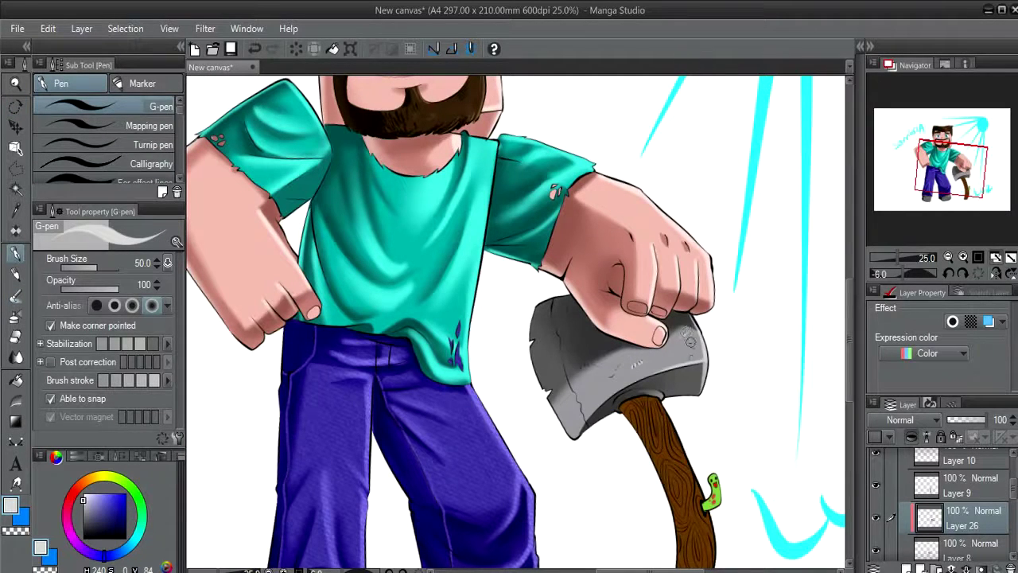
pyautogui.click(690, 345)
pyautogui.click(616, 365)
pyautogui.moveTo(614, 360); pyautogui.dragTo(603, 340)
pyautogui.press('d')
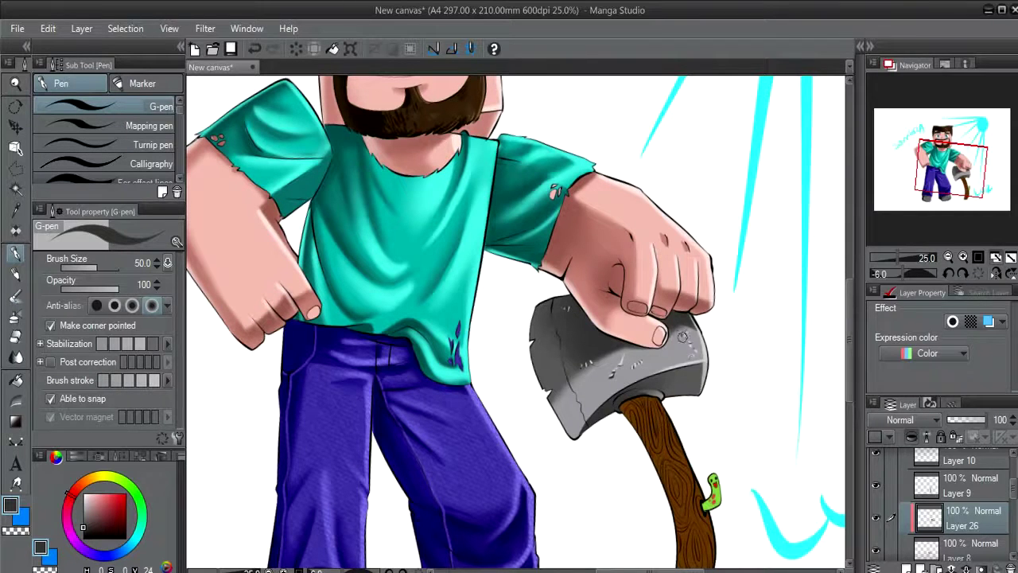
pyautogui.scroll(-1, 688, 347)
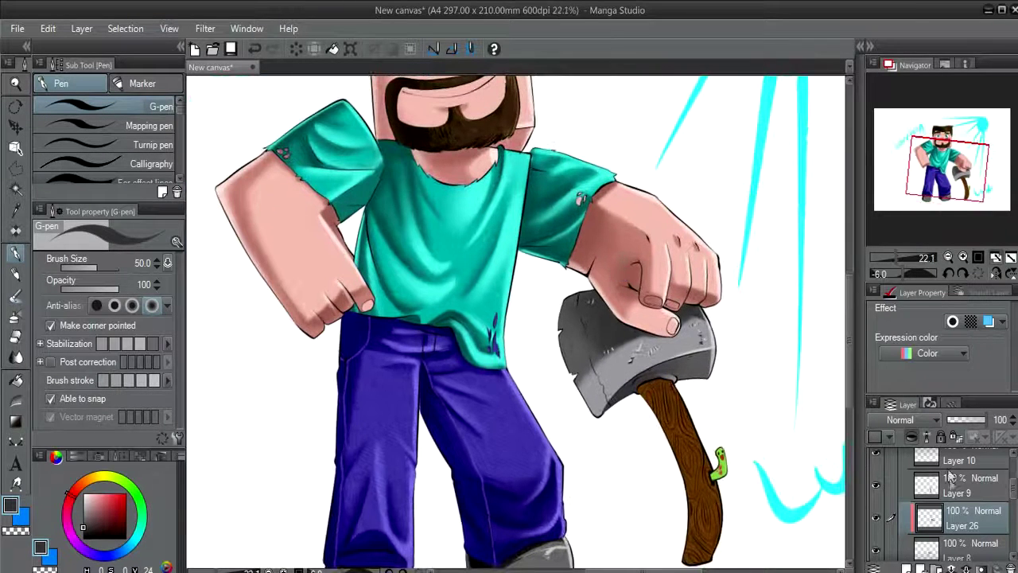
# Add Layer 27 in Overlay mode and paint light highlights along the axe head's left edge.
pyautogui.click(907, 568)
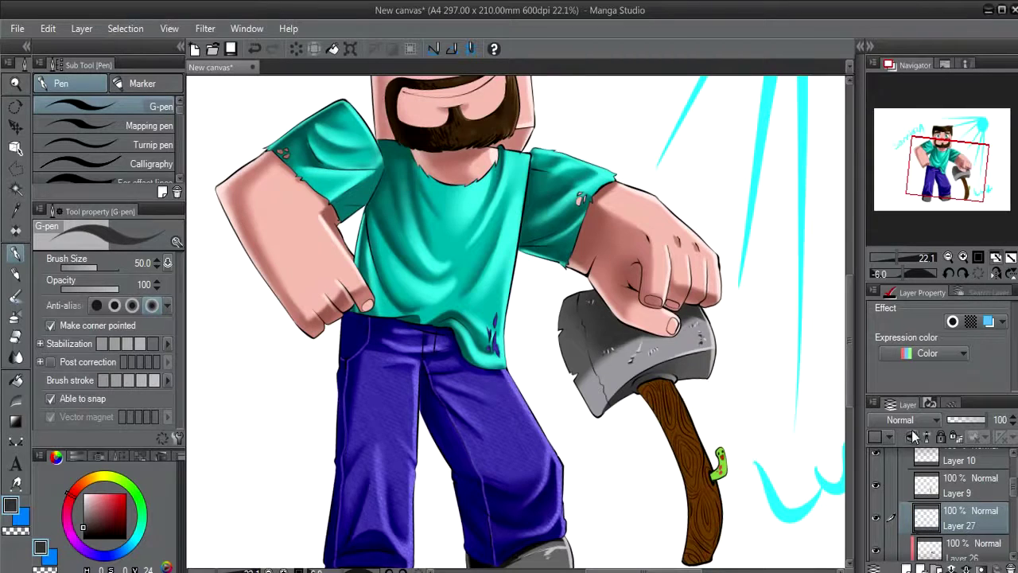
pyautogui.click(907, 419)
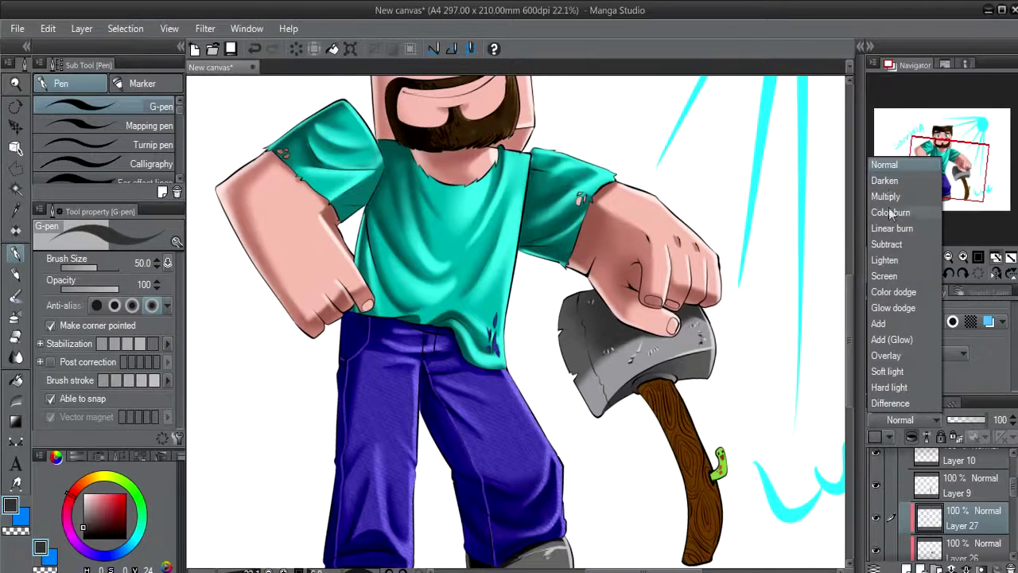
pyautogui.click(885, 355)
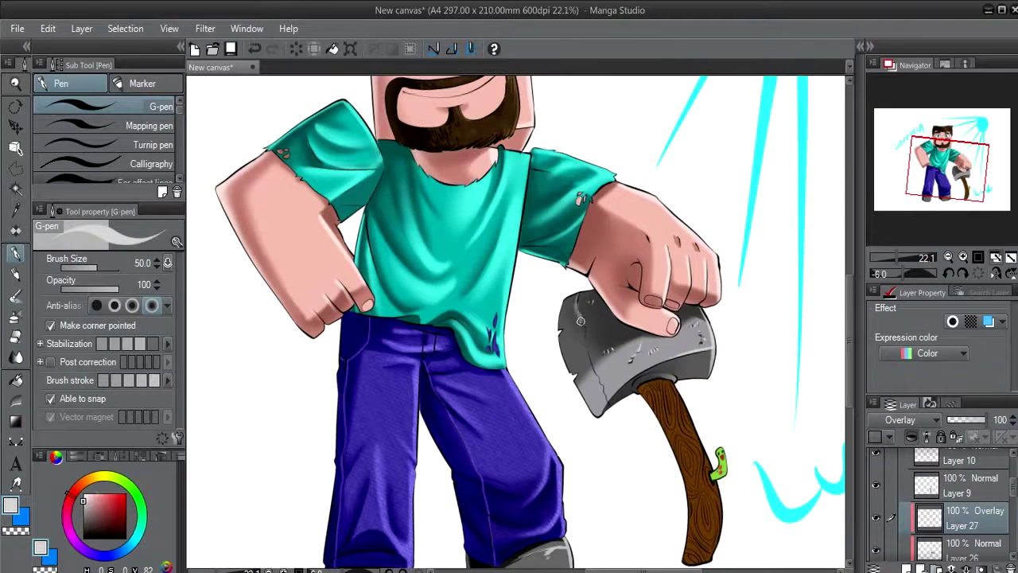
pyautogui.moveTo(582, 338)
pyautogui.mouseDown()
pyautogui.moveTo(605, 410)
pyautogui.moveTo(566, 334)
pyautogui.moveTo(563, 302)
pyautogui.mouseUp()
pyautogui.moveTo(561, 359); pyautogui.dragTo(570, 300)
pyautogui.moveTo(576, 354)
pyautogui.mouseDown()
pyautogui.moveTo(587, 379)
pyautogui.moveTo(571, 306)
pyautogui.mouseUp()
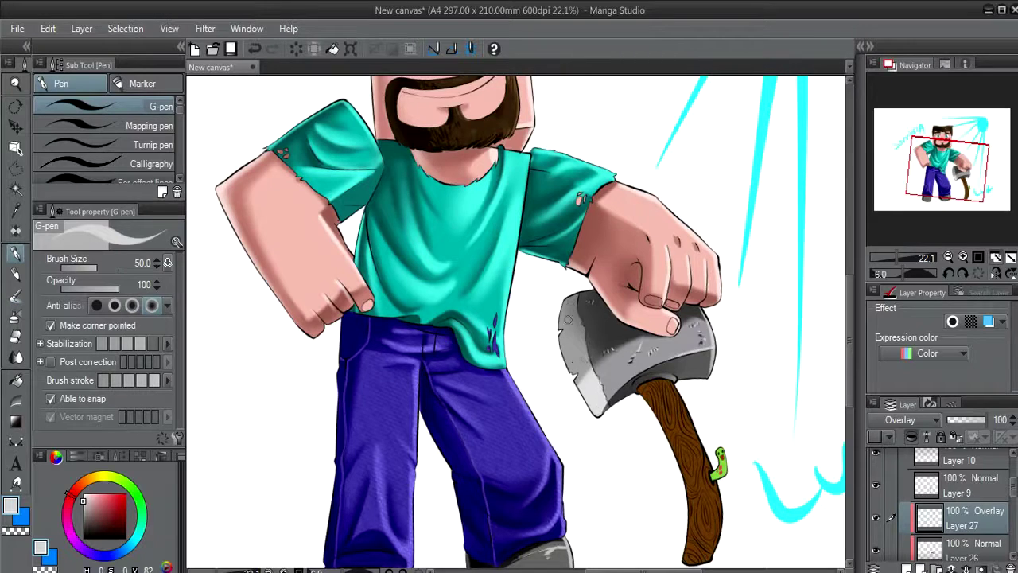
# Draw a white pencil highlight along the blade's lower-left edge.
pyautogui.scroll(-2, 563, 326)
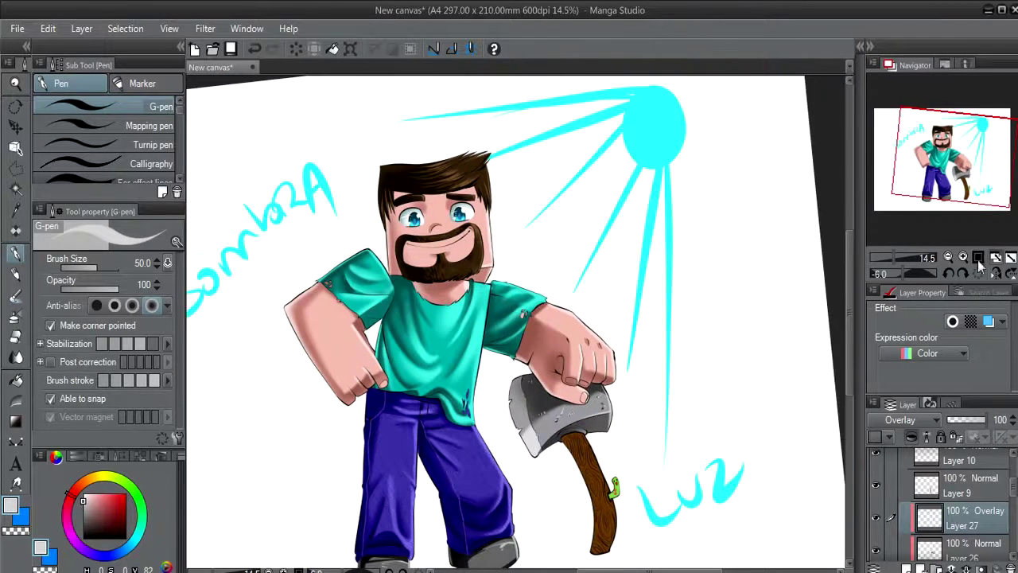
pyautogui.scroll(1, 681, 413)
pyautogui.scroll(1, 497, 381)
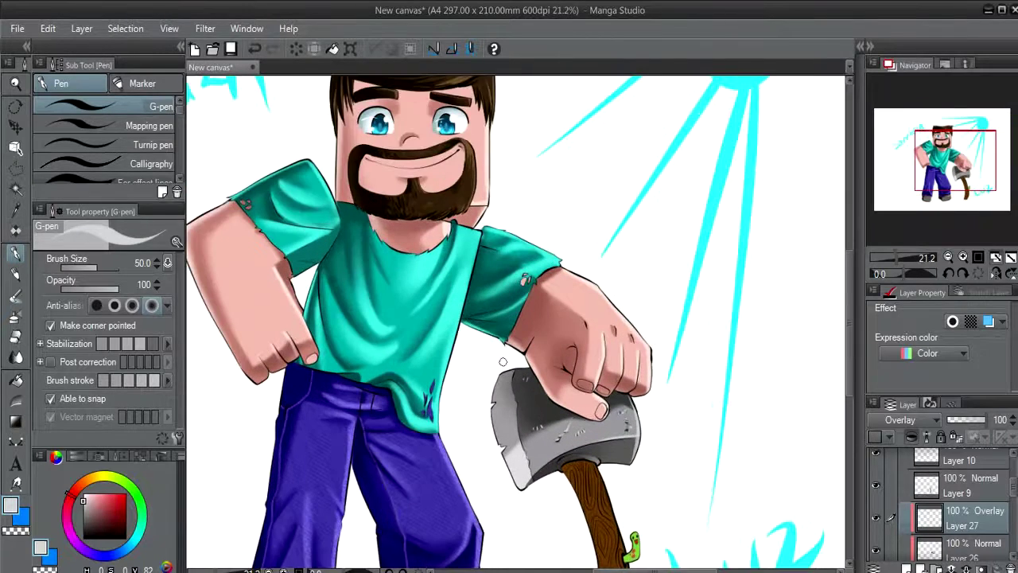
pyautogui.scroll(1, 509, 372)
pyautogui.moveTo(512, 369); pyautogui.dragTo(522, 333)
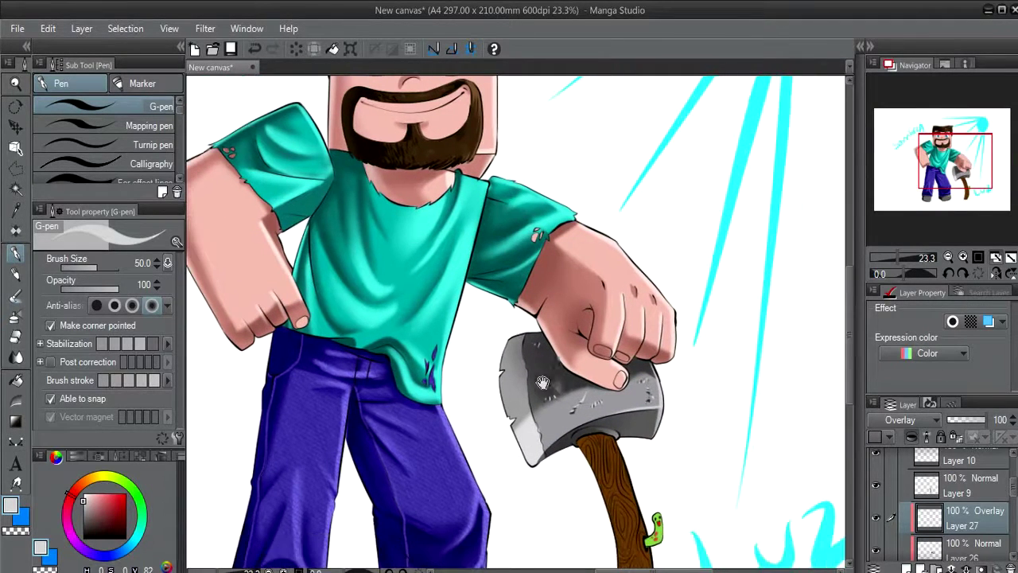
pyautogui.press('p')
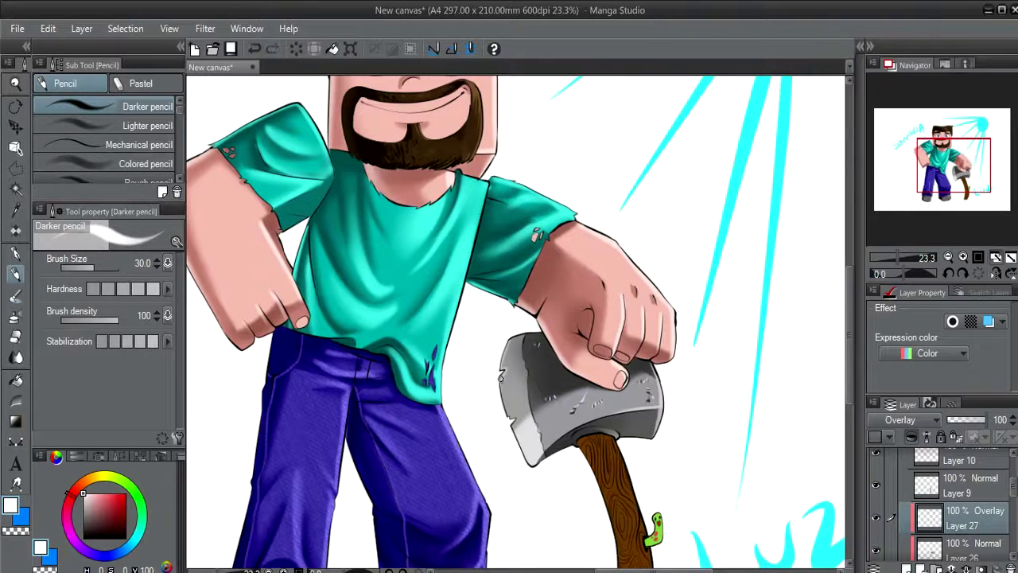
pyautogui.moveTo(506, 414); pyautogui.dragTo(527, 424)
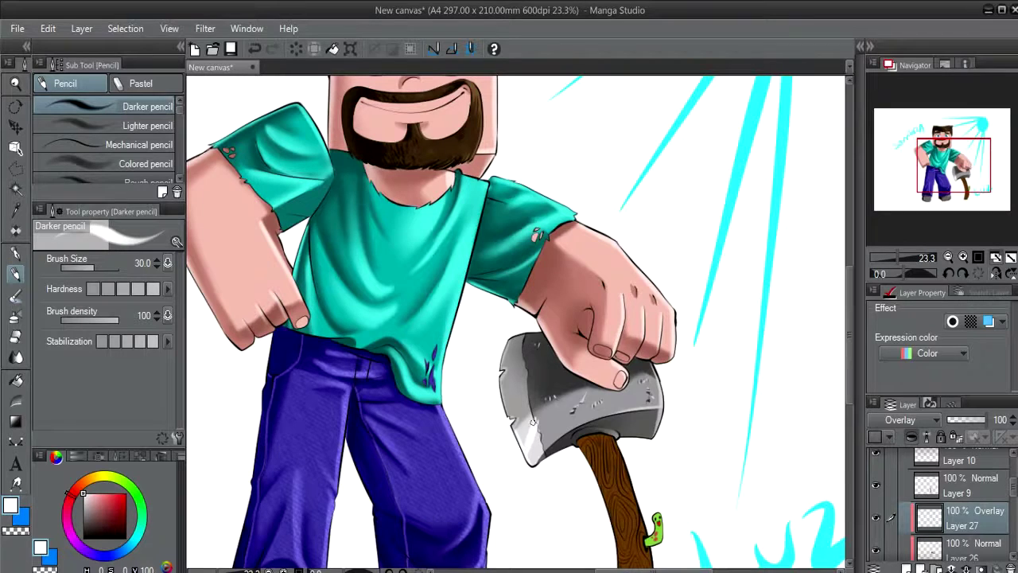
pyautogui.press('e')
pyautogui.press('p')
pyautogui.scroll(-1, 527, 338)
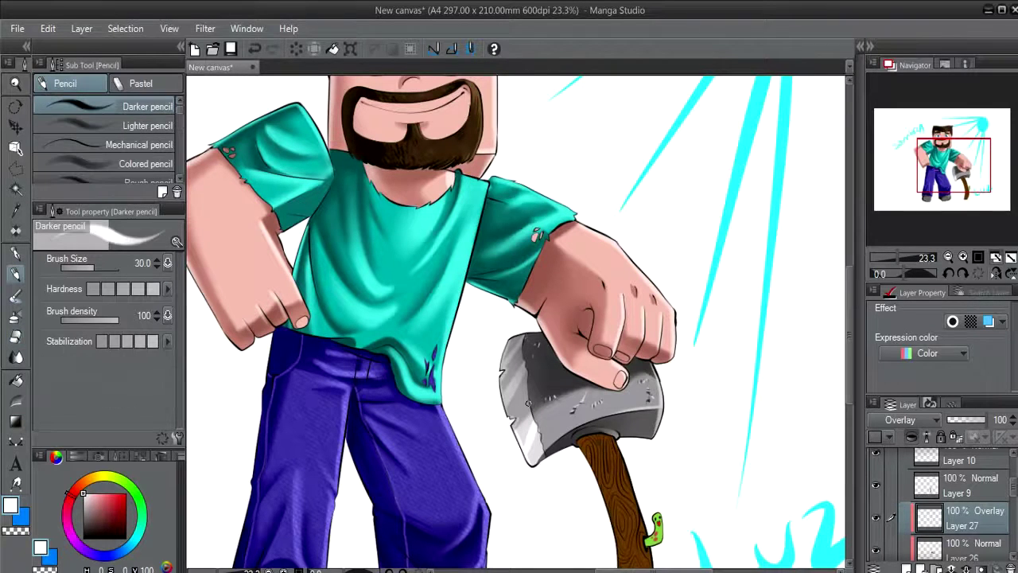
pyautogui.scroll(-1, 584, 305)
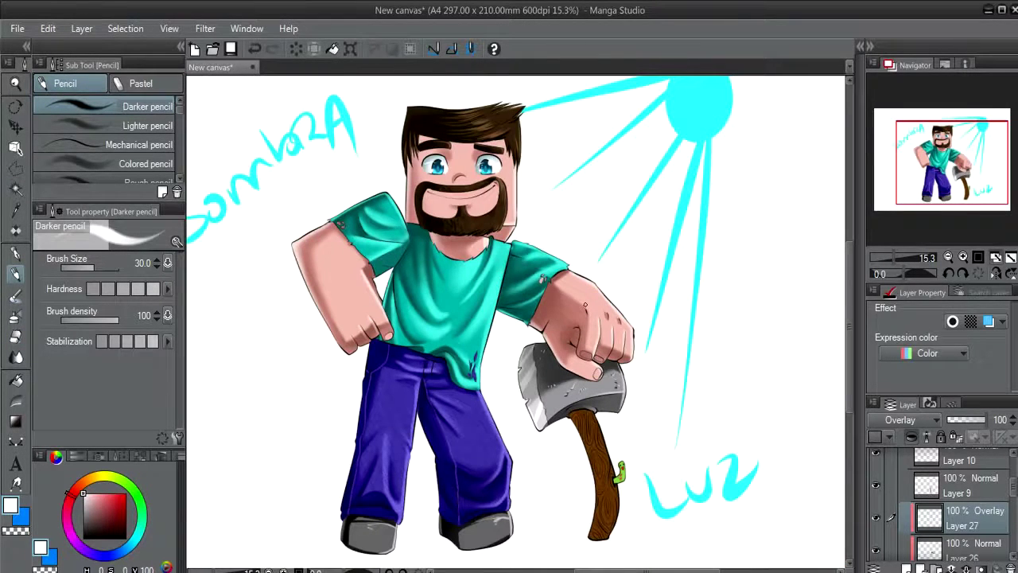
pyautogui.click(966, 485)
# On a new layer, airbrush darker brown shading down the axe handle, deepest at the bottom.
pyautogui.moveTo(766, 514); pyautogui.dragTo(753, 476)
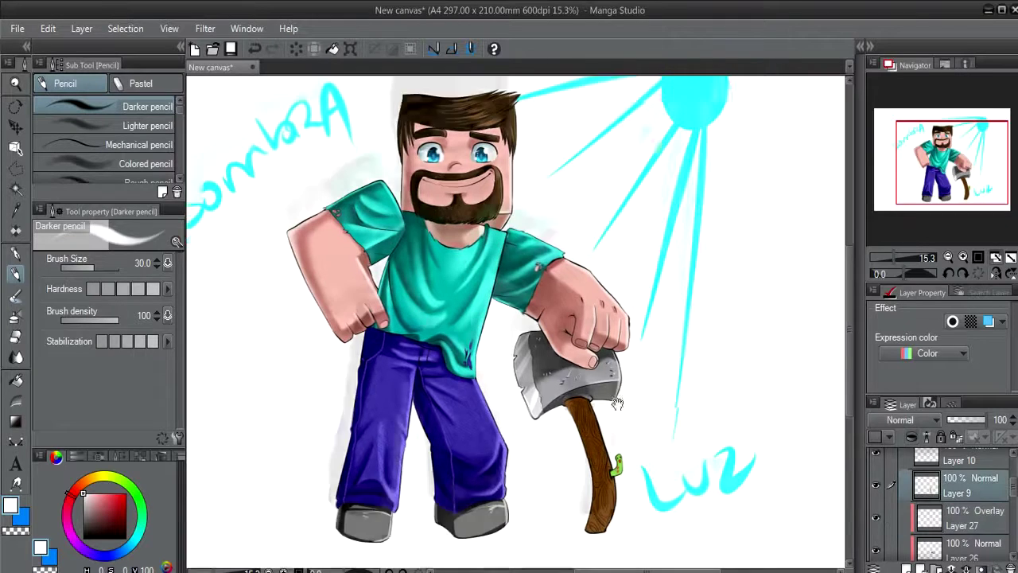
pyautogui.click(909, 566)
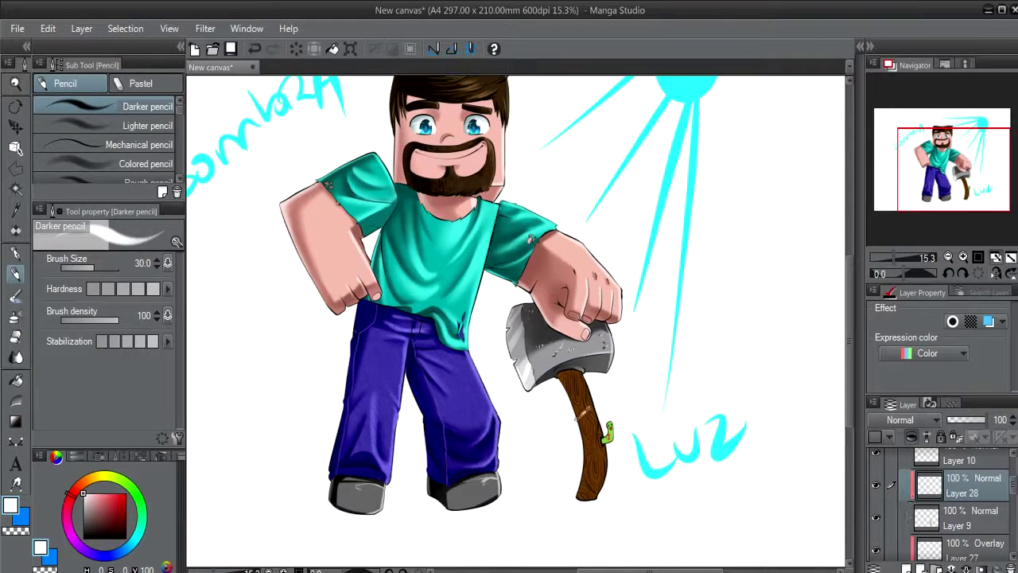
pyautogui.keyDown('alt'); pyautogui.click(578, 416); pyautogui.keyUp('alt')
pyautogui.click(124, 528)
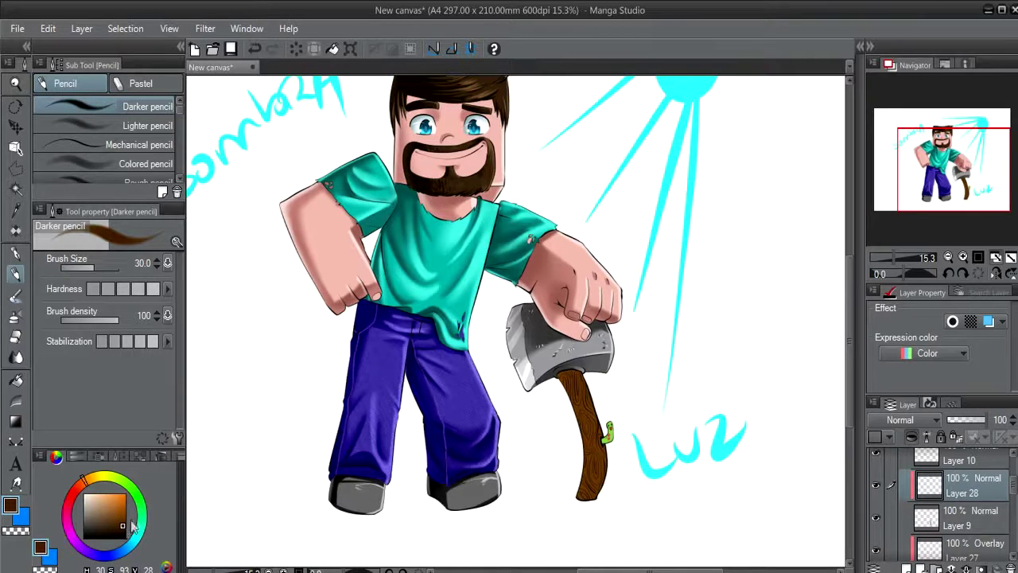
pyautogui.press('b')
pyautogui.press('b')
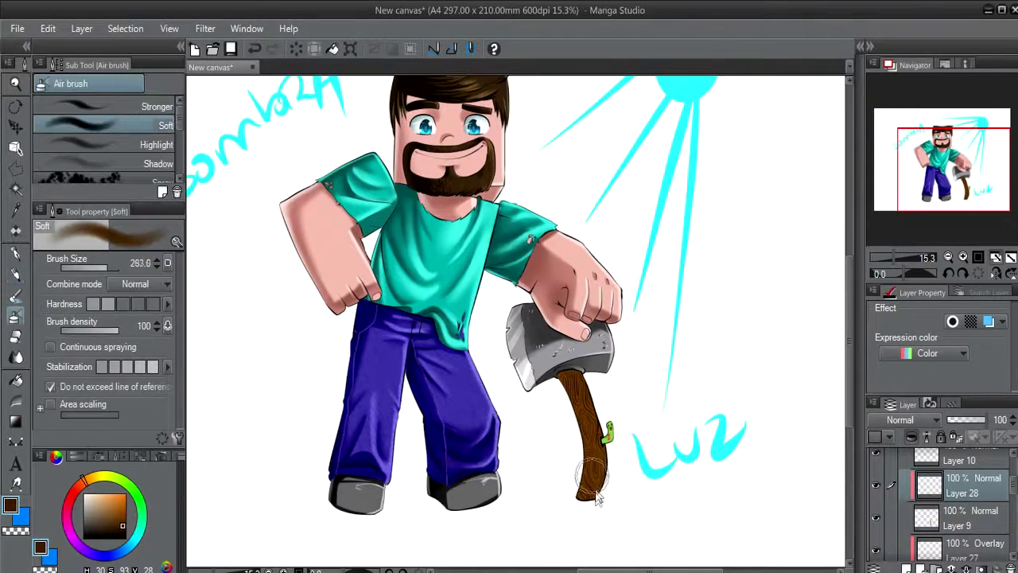
pyautogui.moveTo(577, 387); pyautogui.dragTo(579, 426)
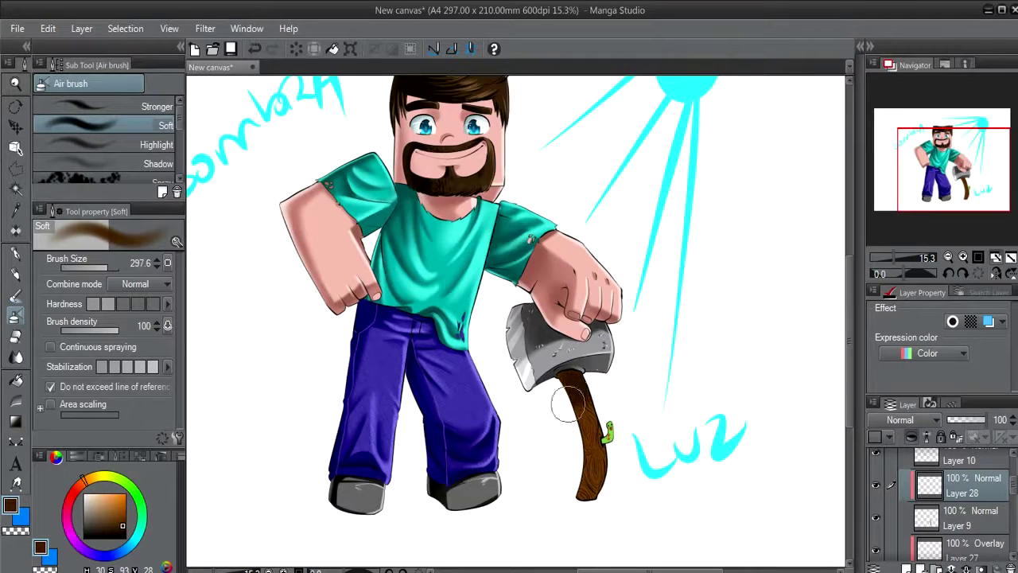
pyautogui.click(125, 531)
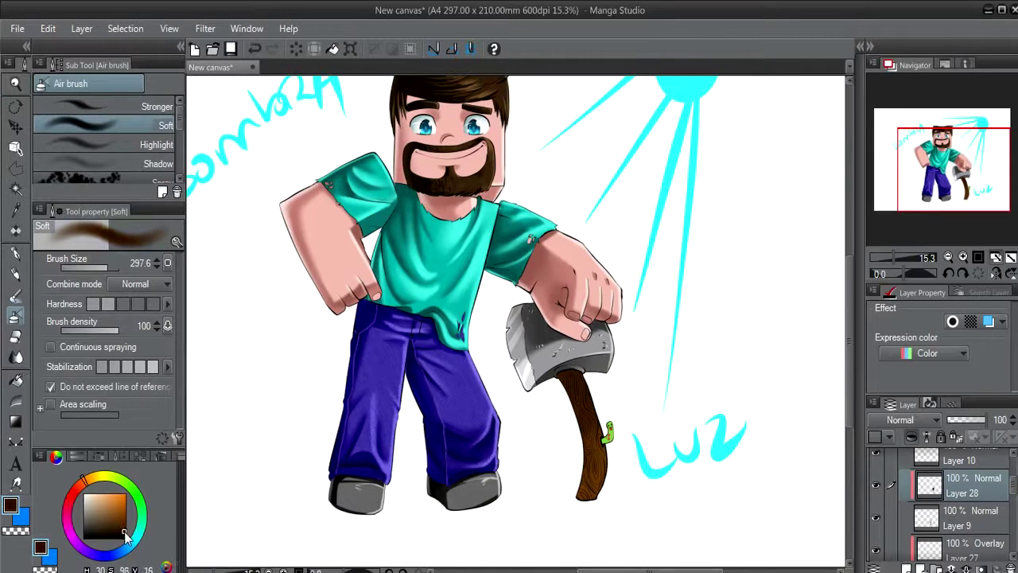
pyautogui.scroll(-1, 579, 374)
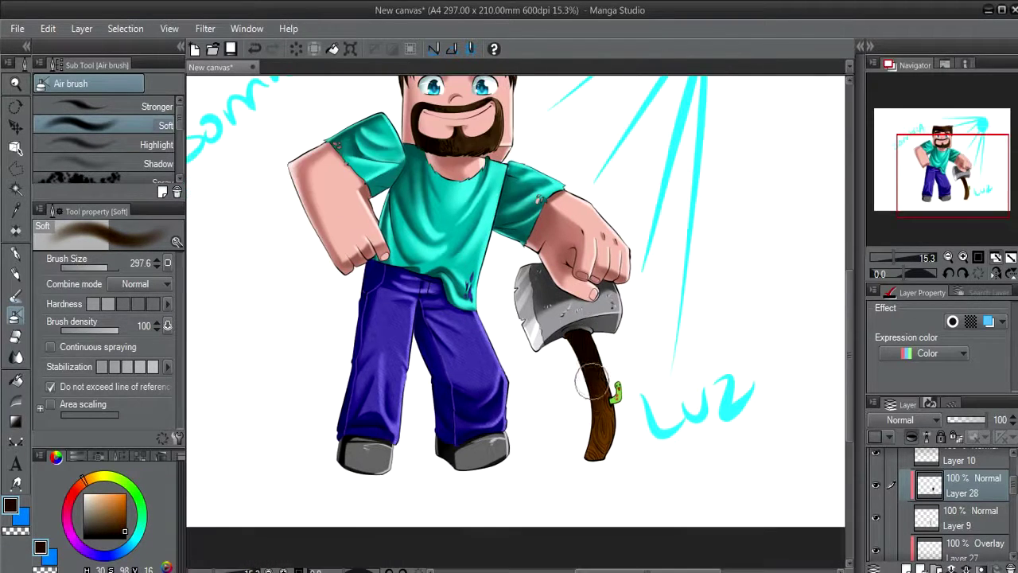
pyautogui.press('[')
pyautogui.press('[')
pyautogui.press('[')
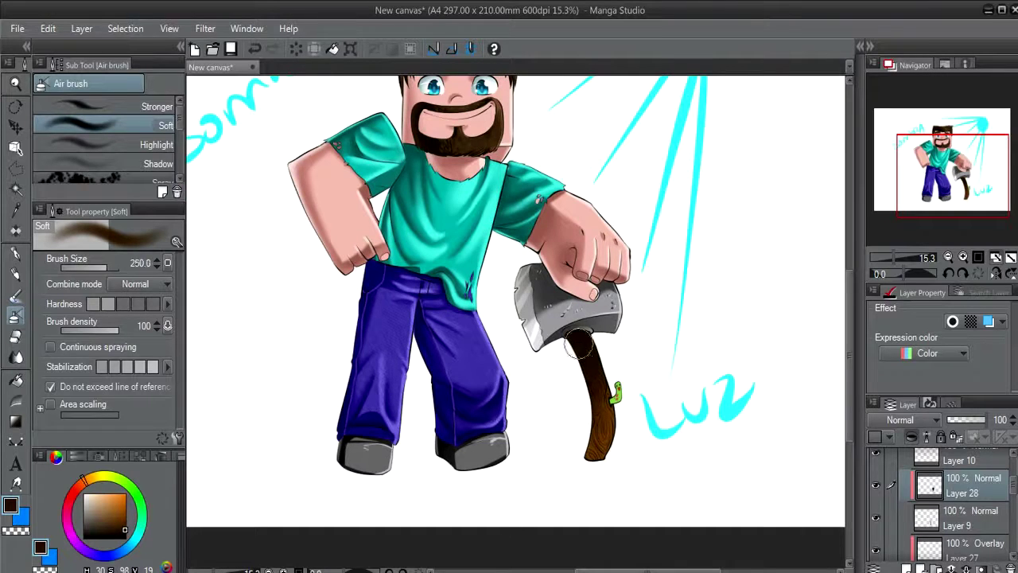
pyautogui.press('[')
pyautogui.press('[')
pyautogui.press('[')
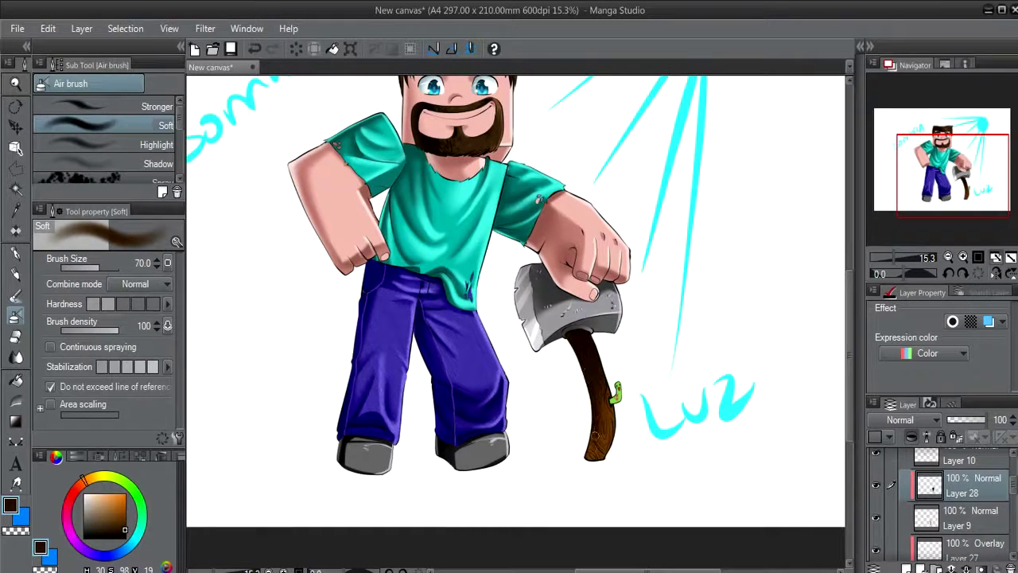
pyautogui.moveTo(595, 435); pyautogui.dragTo(587, 463)
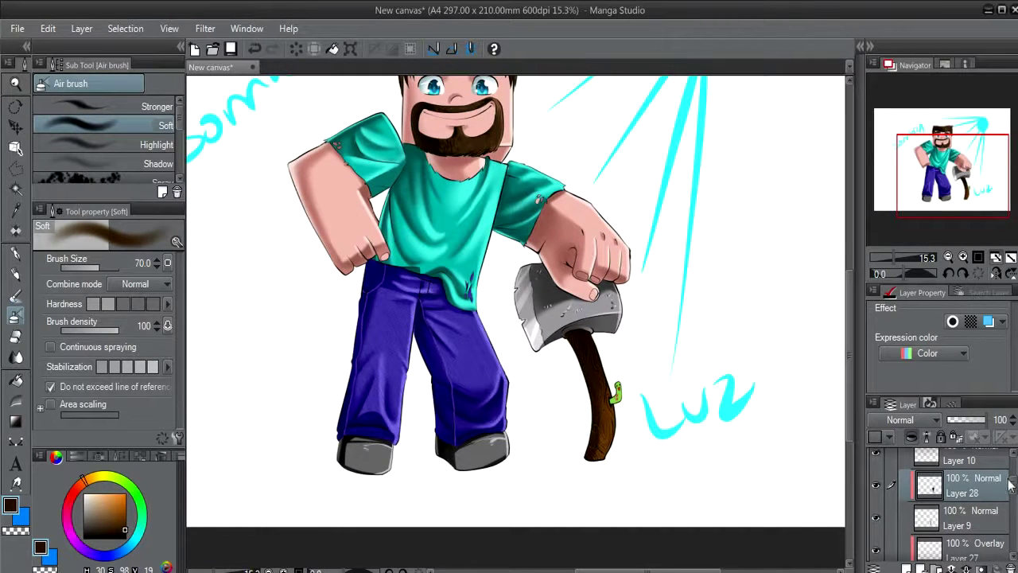
# Make Layer 1 2 Copy active and load the whole character as a selection.
pyautogui.moveTo(1011, 484); pyautogui.dragTo(1012, 466)
pyautogui.click(929, 501)
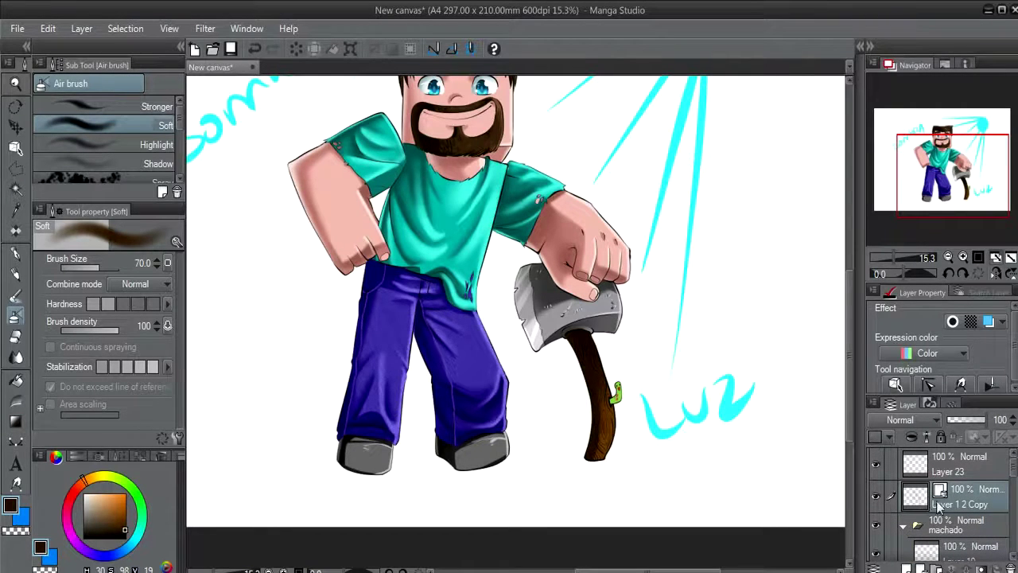
pyautogui.keyDown('ctrl'); pyautogui.click(938, 503); pyautogui.keyUp('ctrl')
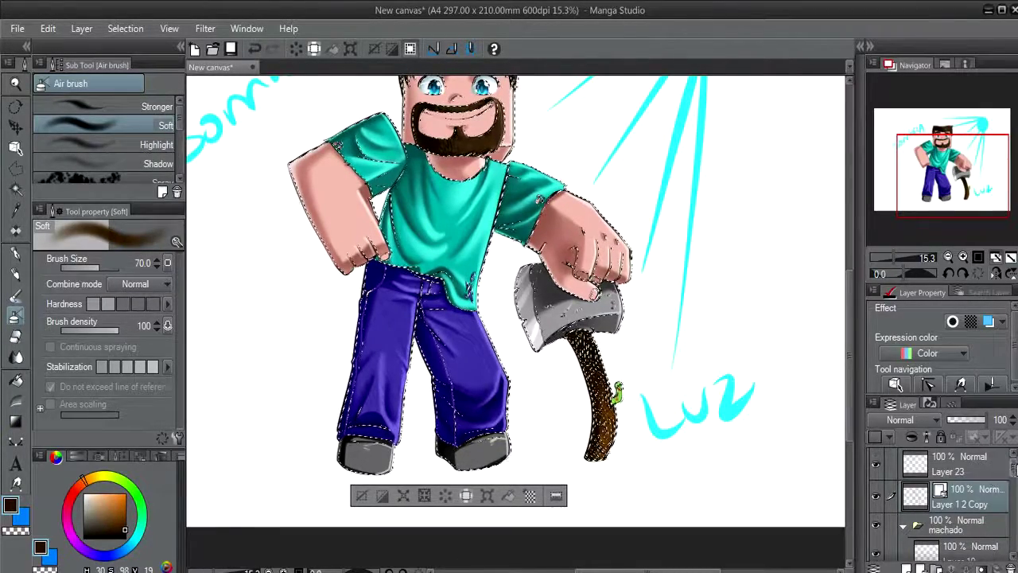
# On a new layer, fill the selection with orange for the handle, then deselect.
pyautogui.hotkey('ctrl', 'shift', 'n')
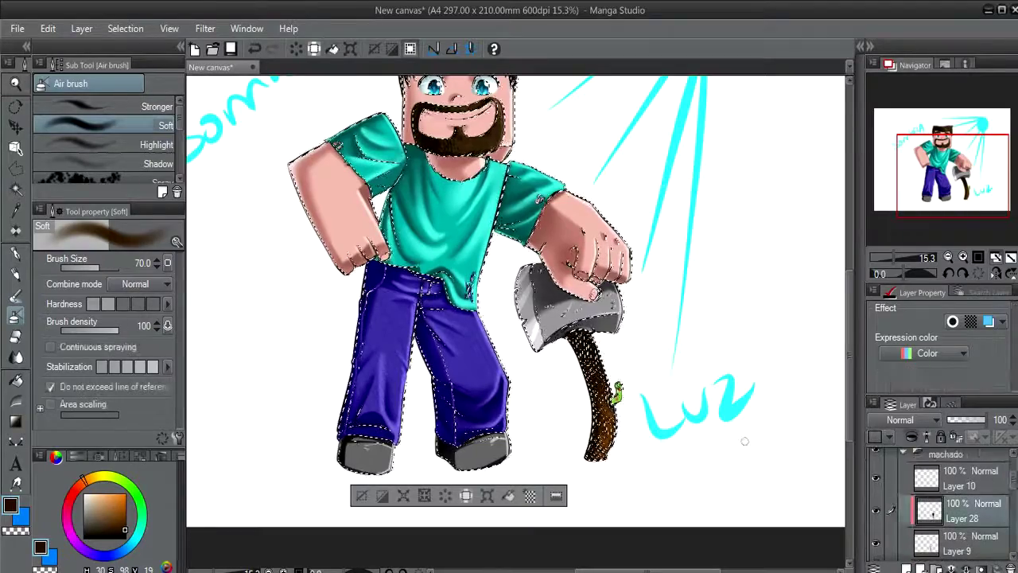
pyautogui.scroll(5, 620, 374)
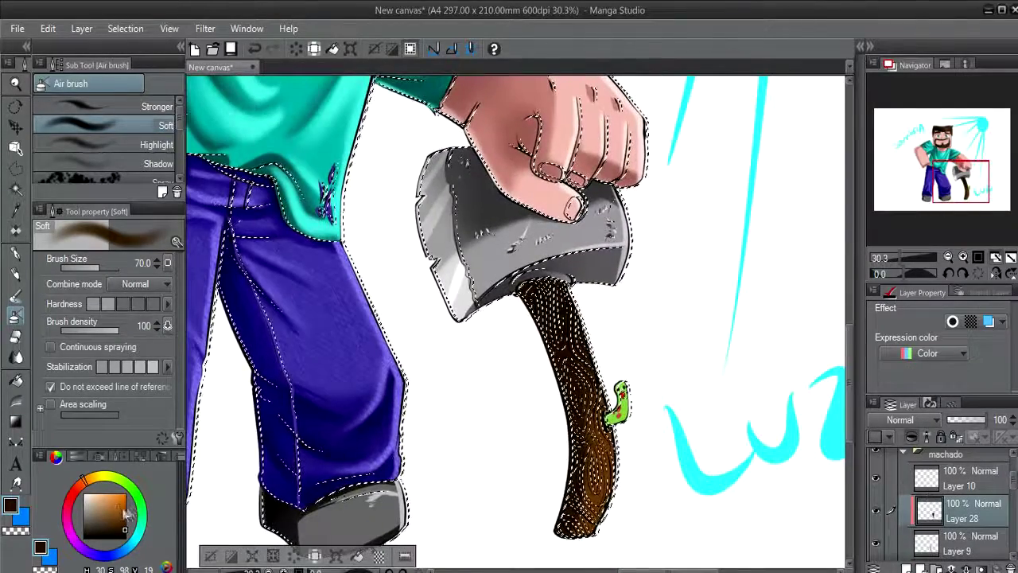
pyautogui.moveTo(124, 510); pyautogui.dragTo(122, 509)
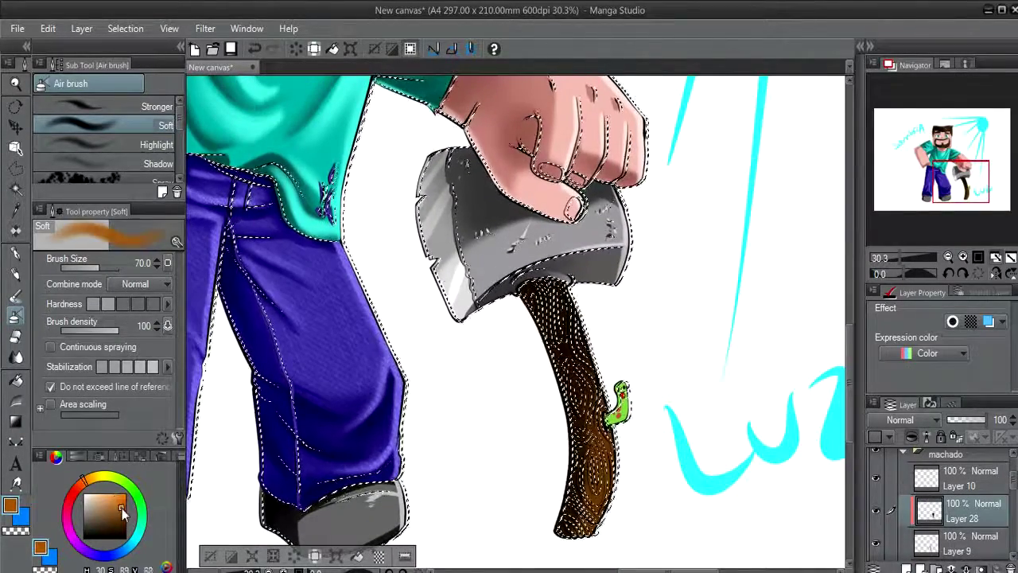
pyautogui.click(121, 508)
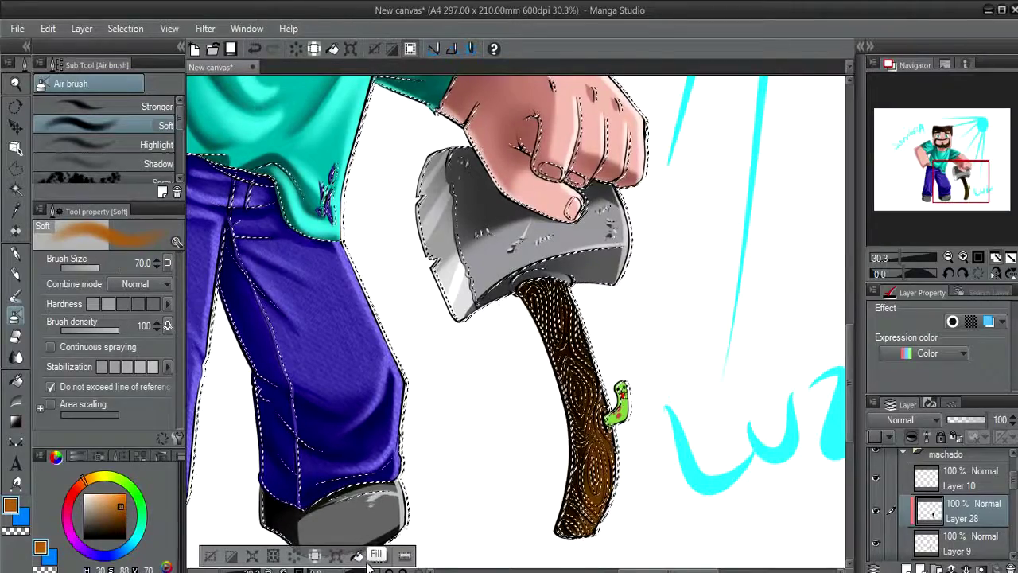
pyautogui.hotkey('ctrl', 'd')
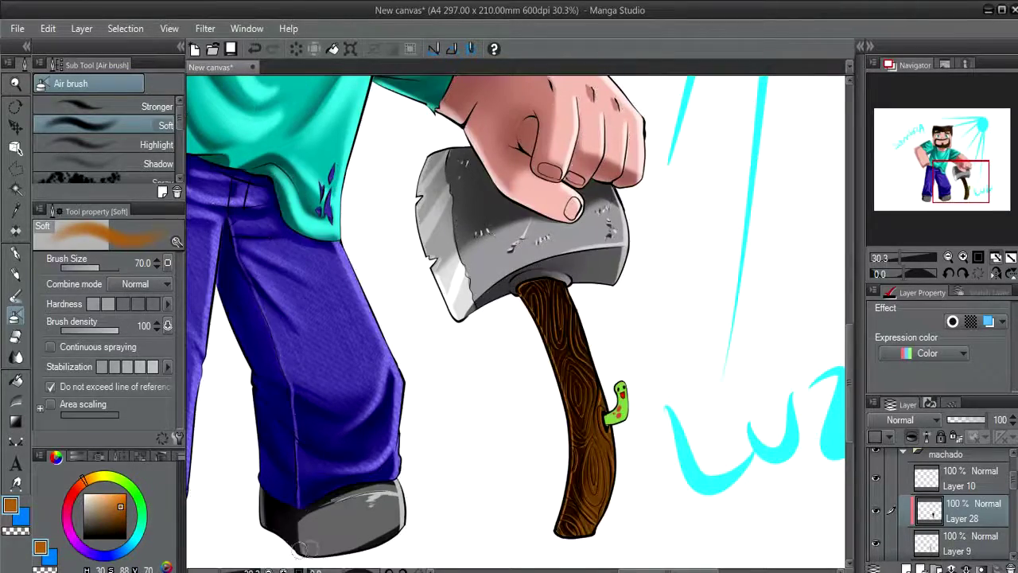
# Reselect the figure, reset the drawing colour to black, and clear the selection.
pyautogui.scroll(-1, 585, 276)
pyautogui.scroll(-1, 585, 276)
pyautogui.scroll(1, 585, 276)
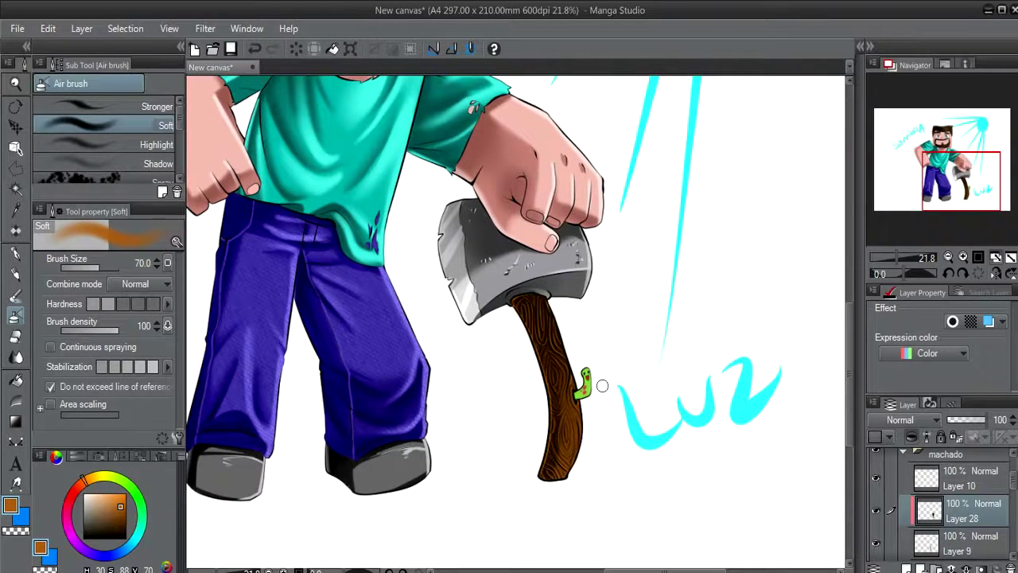
pyautogui.hotkey('ctrl', 'shift', 'd')
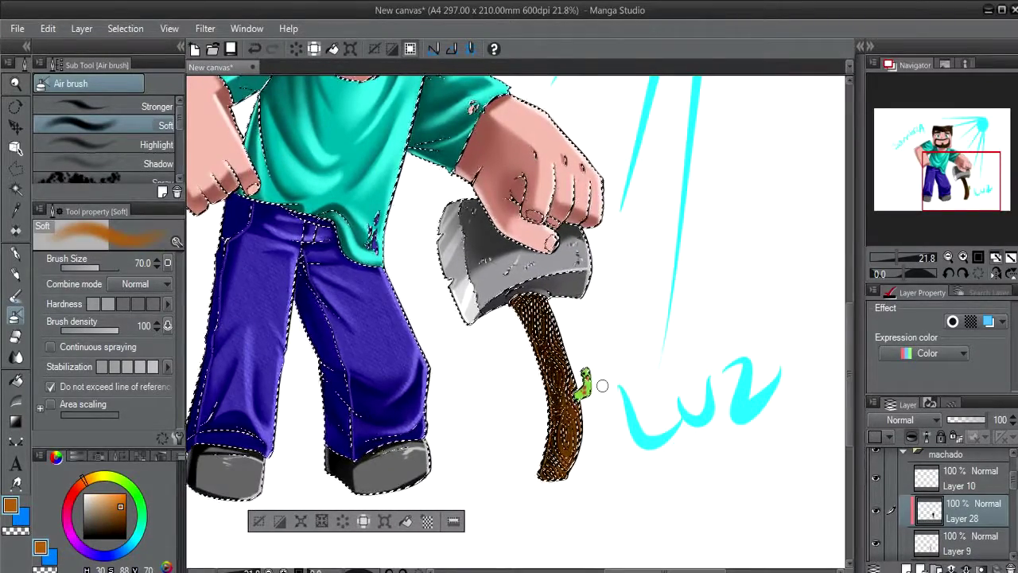
pyautogui.click(123, 536)
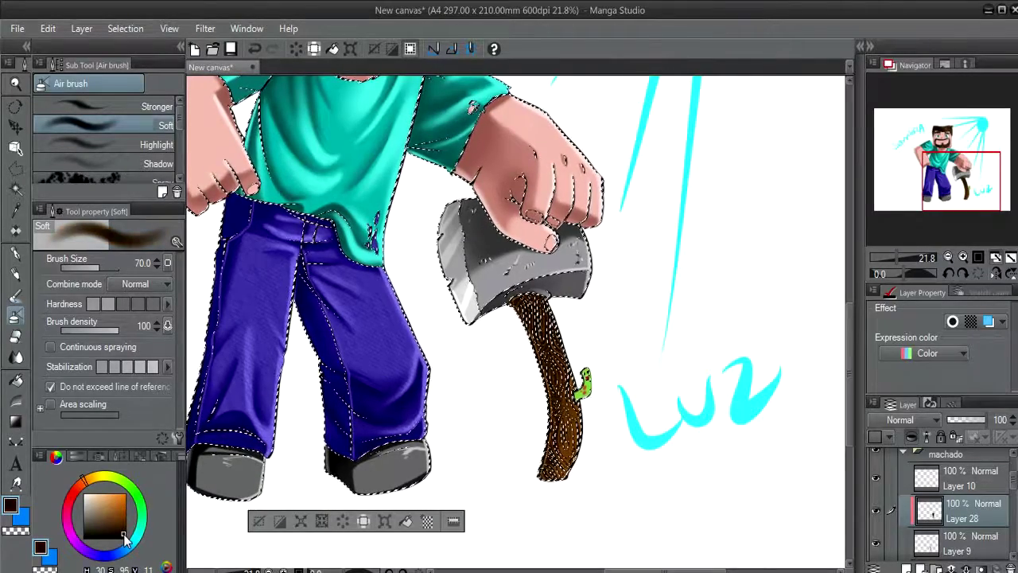
pyautogui.click(258, 521)
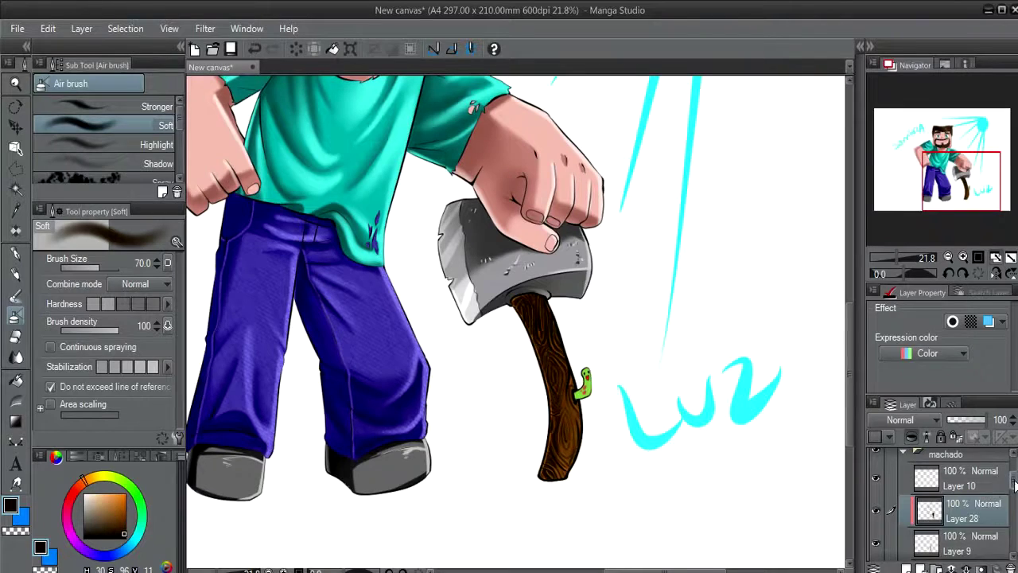
pyautogui.scroll(2, 954, 509)
pyautogui.scroll(-2, 915, 524)
# Hide and reshow the handle's wood texture layer, then add Layer 29 in the machado group.
pyautogui.click(876, 544)
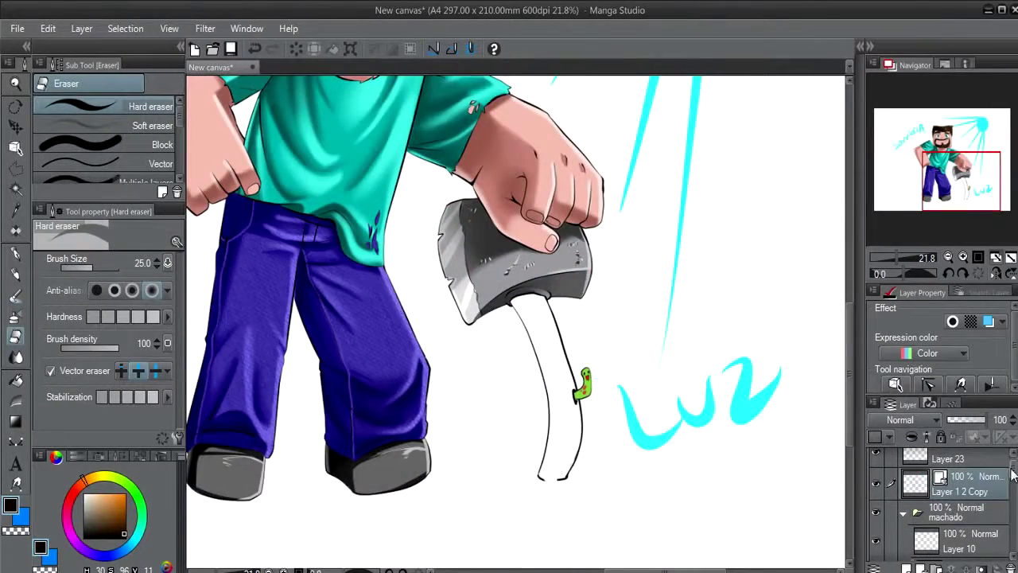
pyautogui.scroll(-2, 879, 501)
pyautogui.click(878, 553)
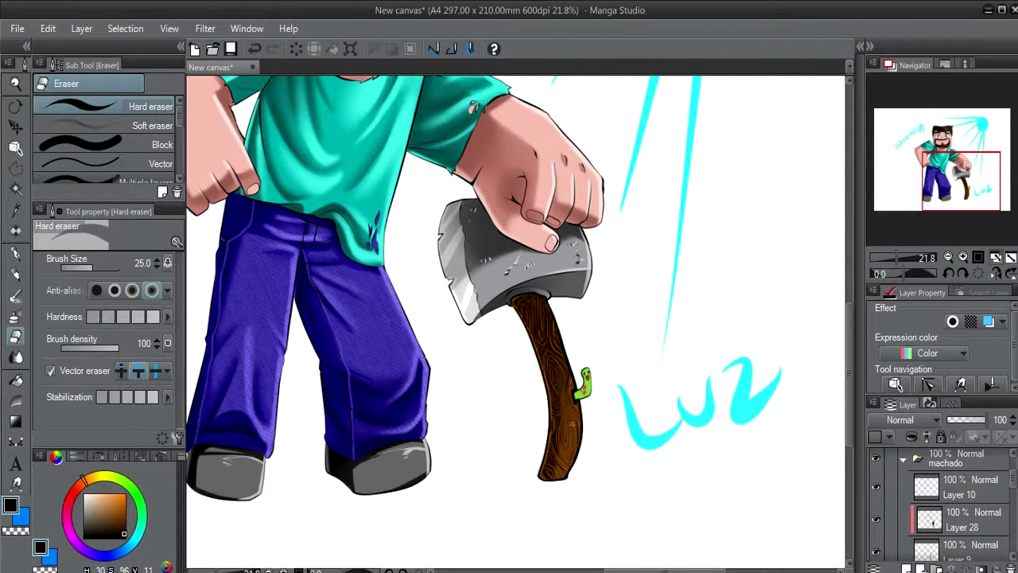
pyautogui.scroll(3, 575, 403)
pyautogui.scroll(2, 572, 381)
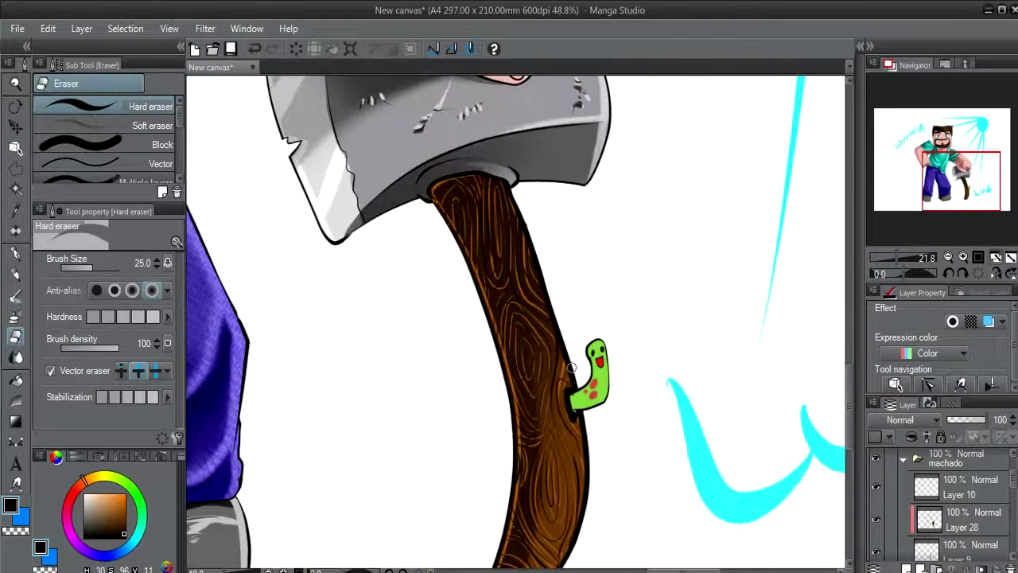
pyautogui.scroll(-3, 571, 367)
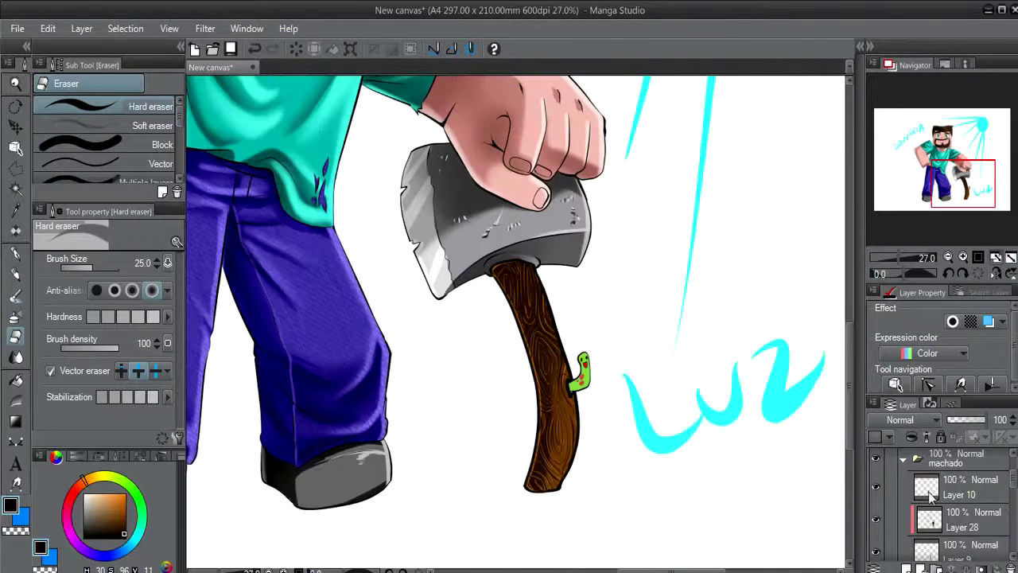
pyautogui.click(908, 568)
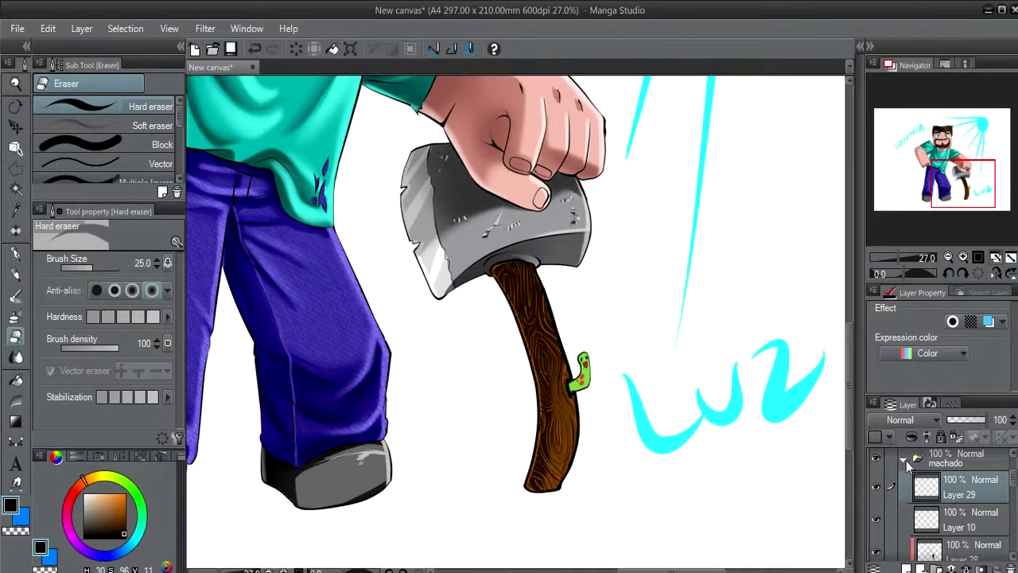
# On Layer 29 set to Multiply, airbrush dark green shading onto the worm.
pyautogui.click(929, 486)
pyautogui.keyDown('alt'); pyautogui.click(587, 369); pyautogui.keyUp('alt')
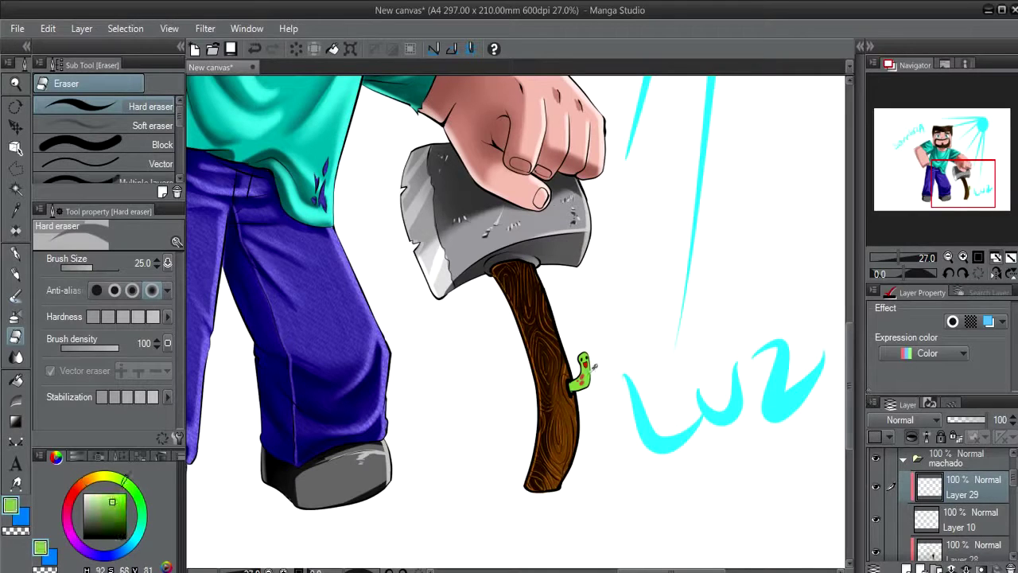
pyautogui.moveTo(114, 507); pyautogui.dragTo(117, 516)
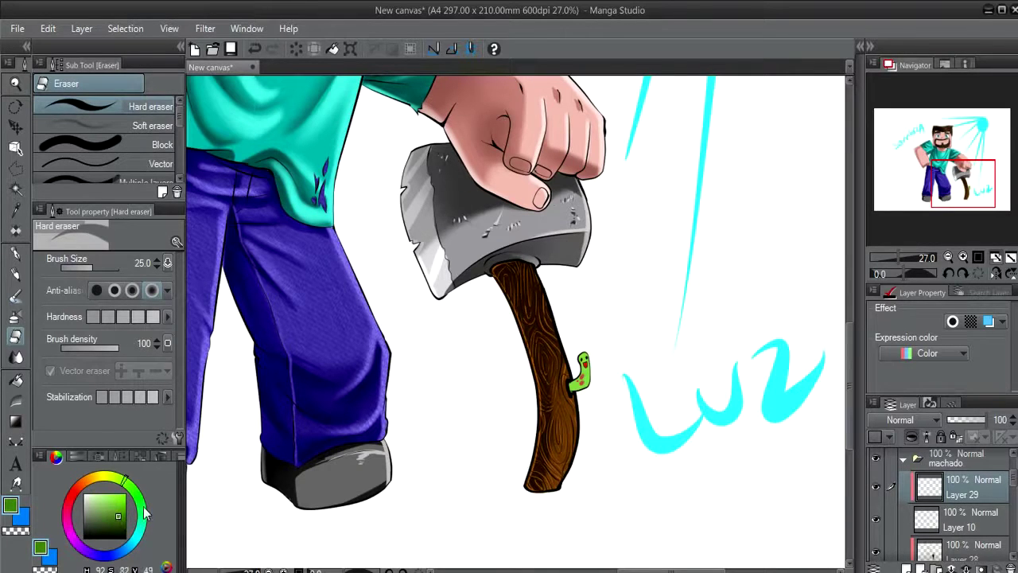
pyautogui.press('b')
pyautogui.moveTo(565, 379)
pyautogui.mouseDown()
pyautogui.moveTo(571, 393)
pyautogui.moveTo(556, 390)
pyautogui.mouseUp()
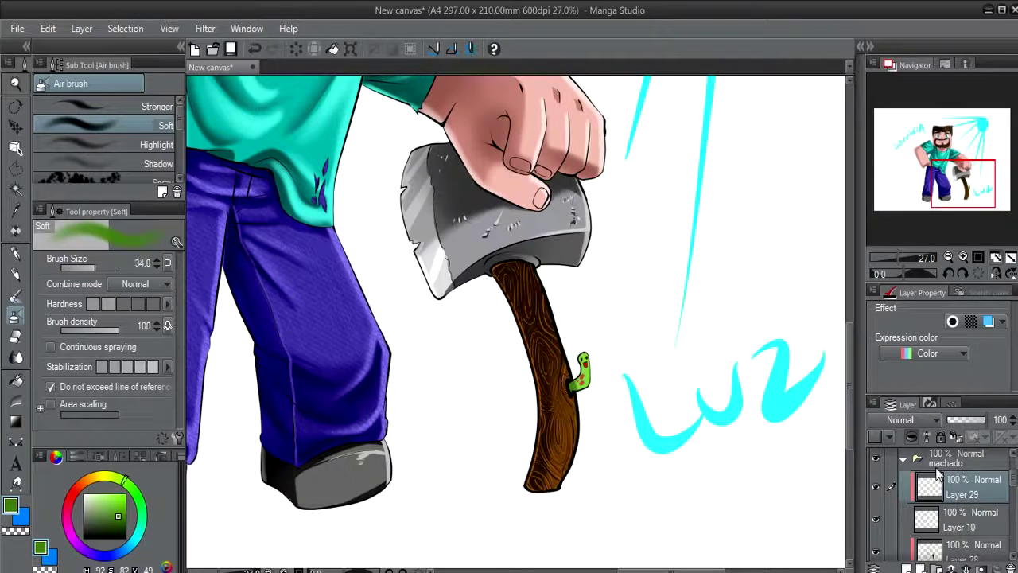
pyautogui.click(914, 419)
pyautogui.click(894, 198)
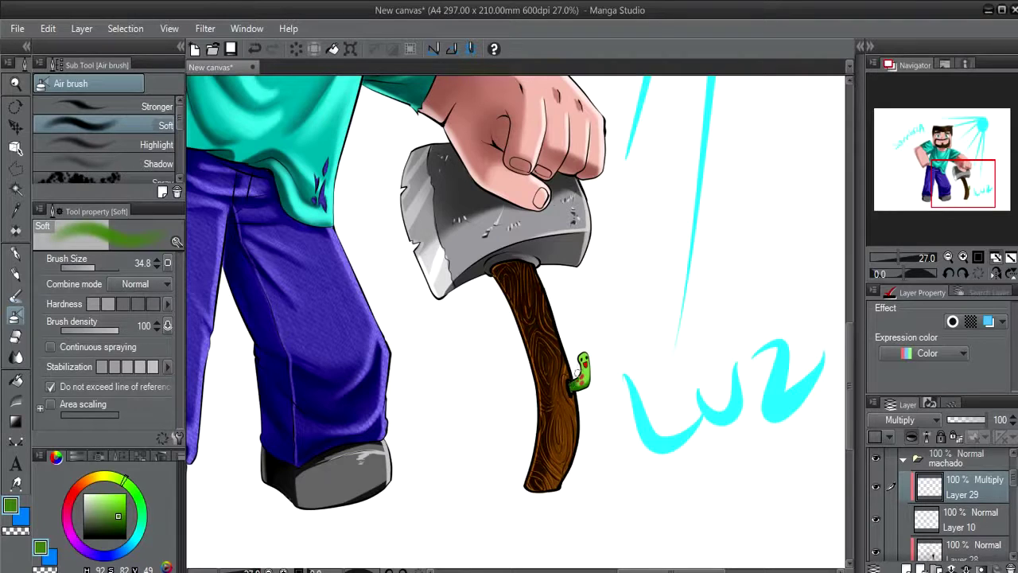
pyautogui.press('[')
pyautogui.moveTo(581, 365); pyautogui.dragTo(579, 382)
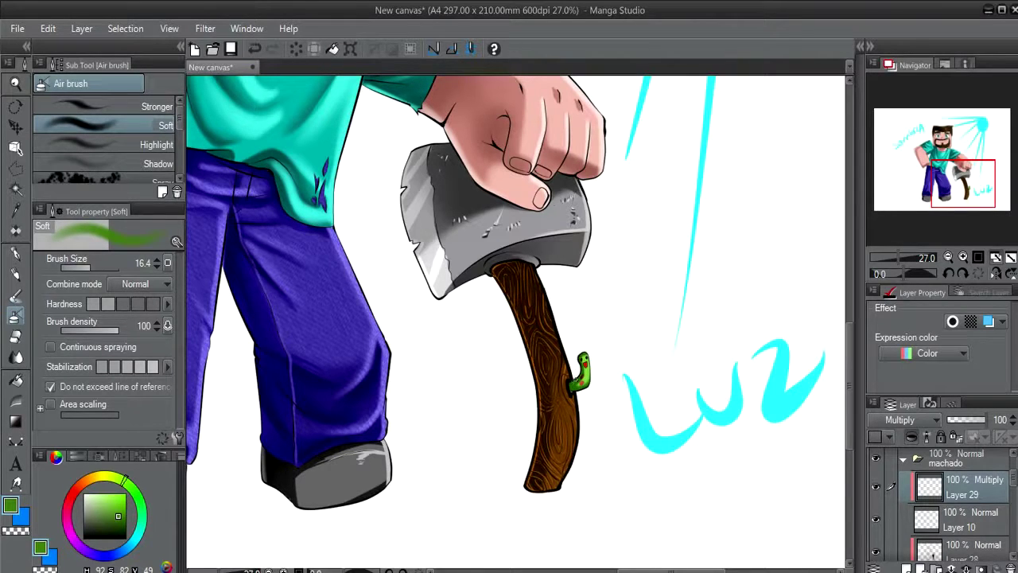
# On a new Layer 30, airbrush a pale green highlight on the worm.
pyautogui.click(920, 568)
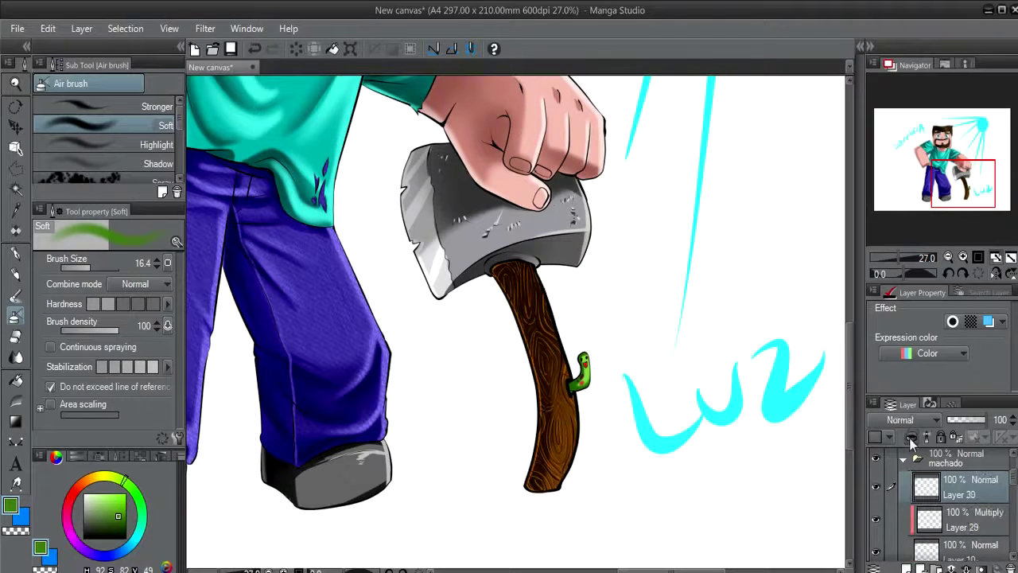
pyautogui.moveTo(116, 513); pyautogui.dragTo(104, 499)
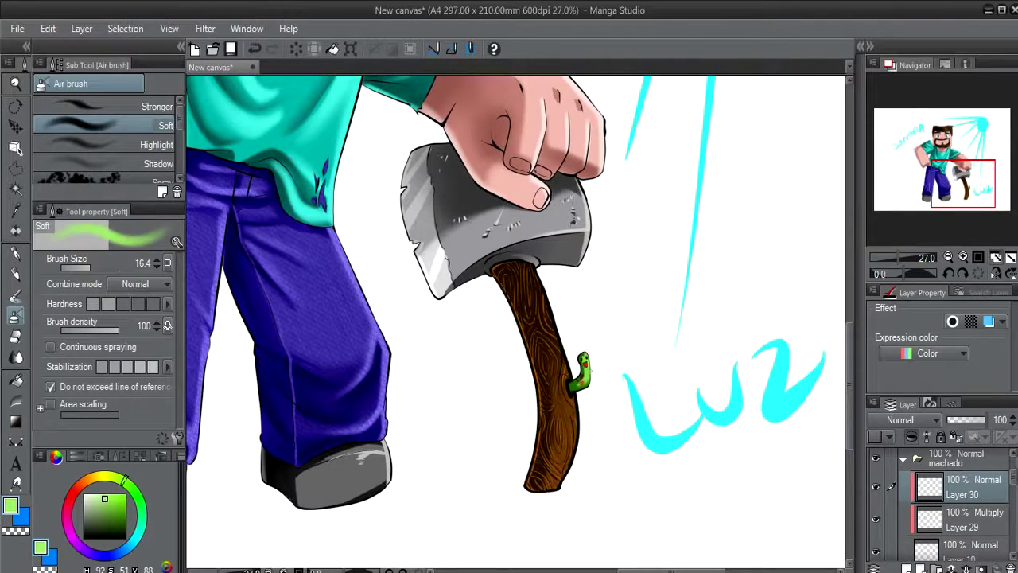
pyautogui.keyDown('alt'); pyautogui.click(585, 367); pyautogui.keyUp('alt')
pyautogui.moveTo(571, 394); pyautogui.dragTo(571, 390)
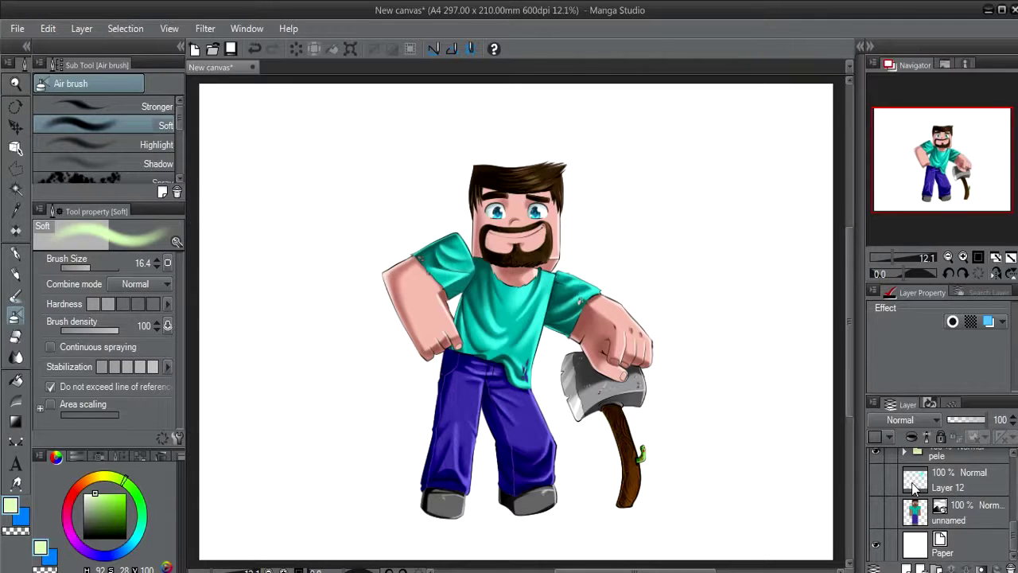
pyautogui.scroll(2, 649, 414)
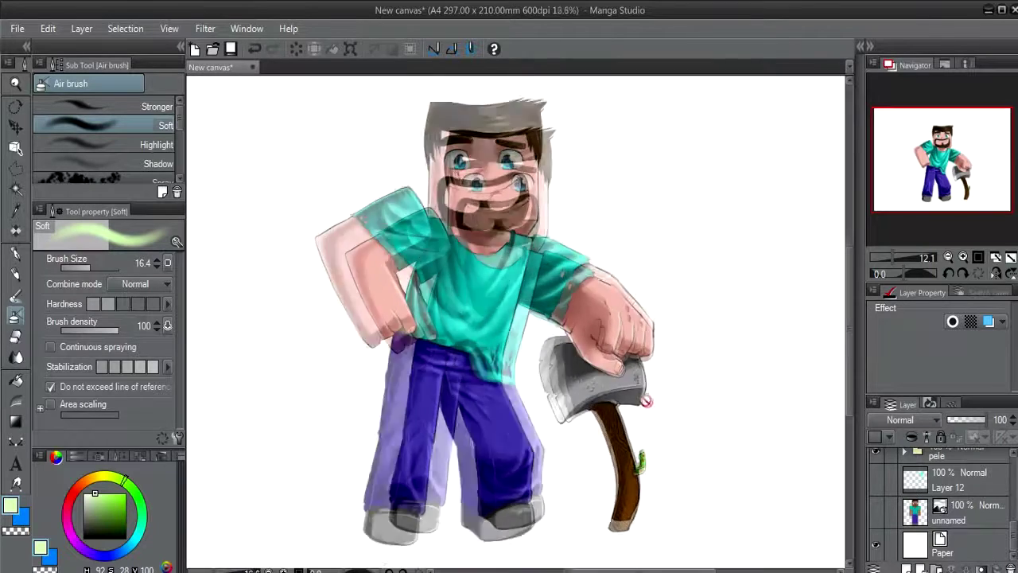
pyautogui.moveTo(550, 295)
pyautogui.mouseDown()
pyautogui.moveTo(584, 312)
pyautogui.moveTo(558, 304)
pyautogui.mouseUp()
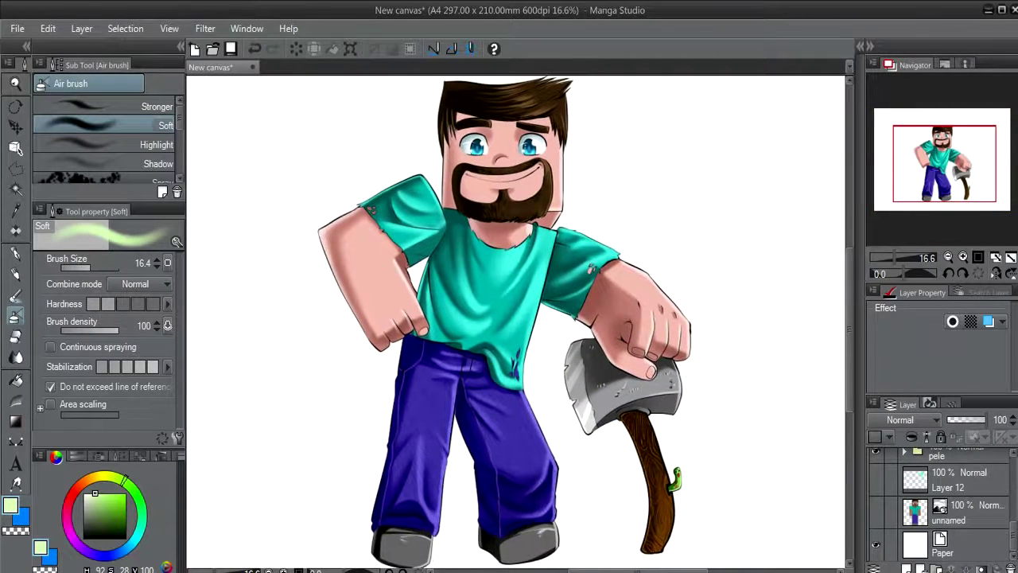